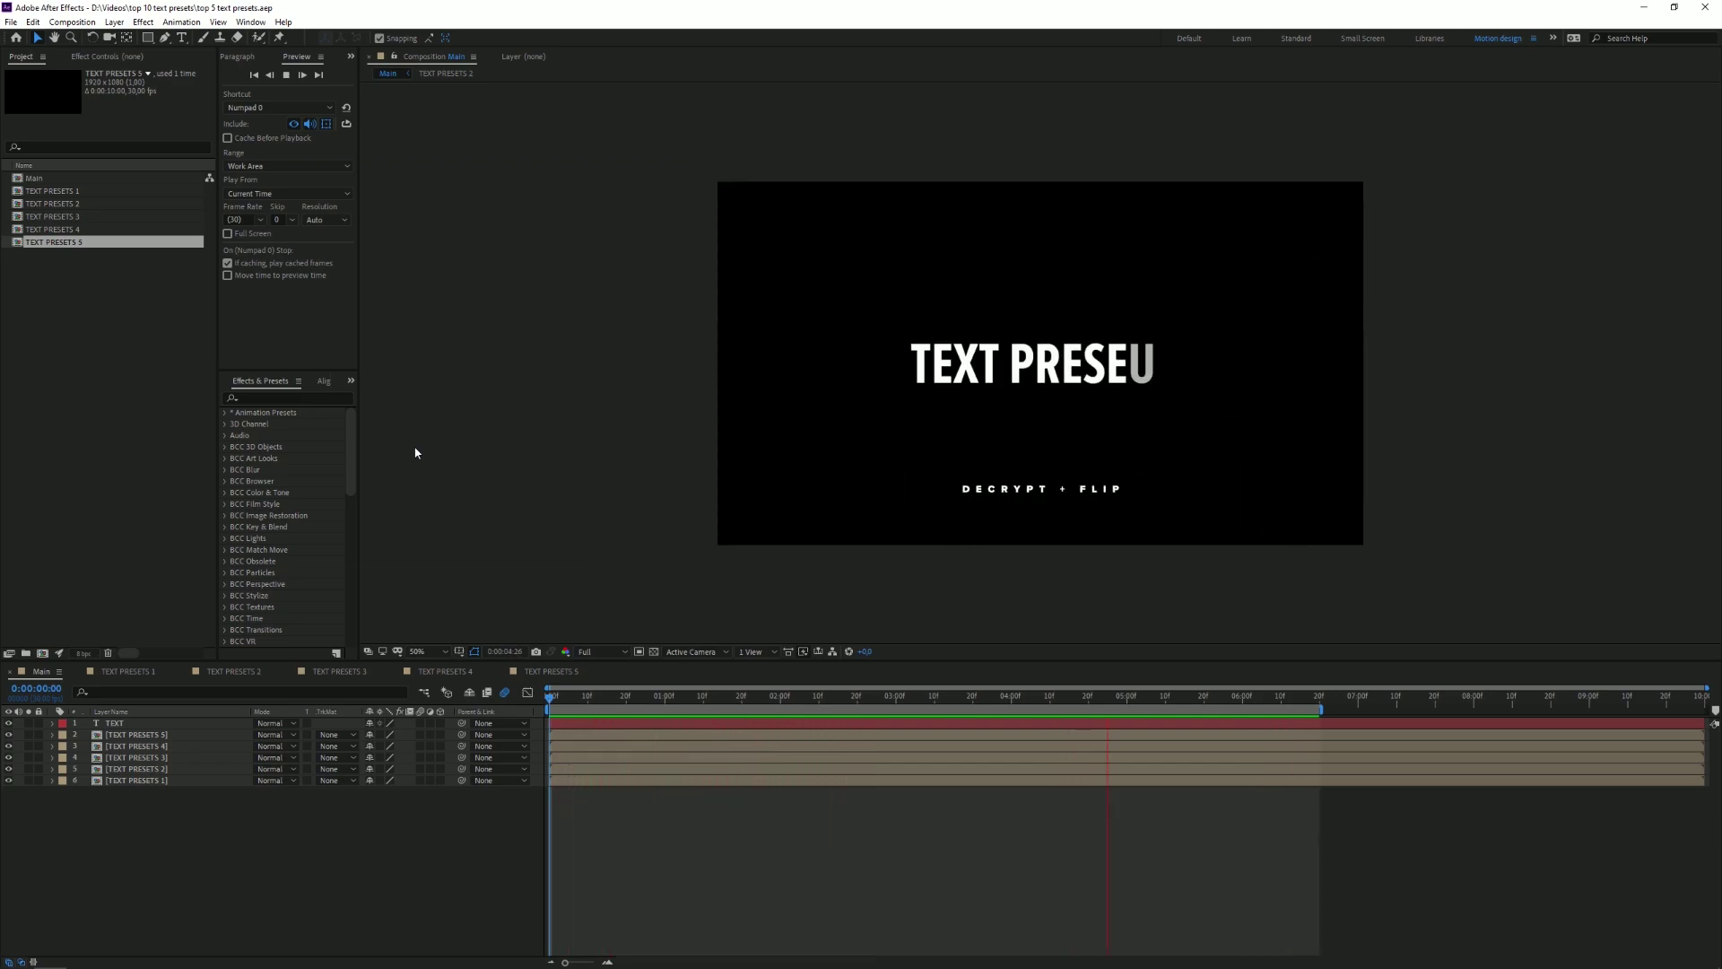
Step: Stop the preview, open the TEXT PRESETS 1 composition and scrub through the start of its text animation
{"action": "left_click", "coordinate": [527, 714]}
{"action": "key", "text": "space"}
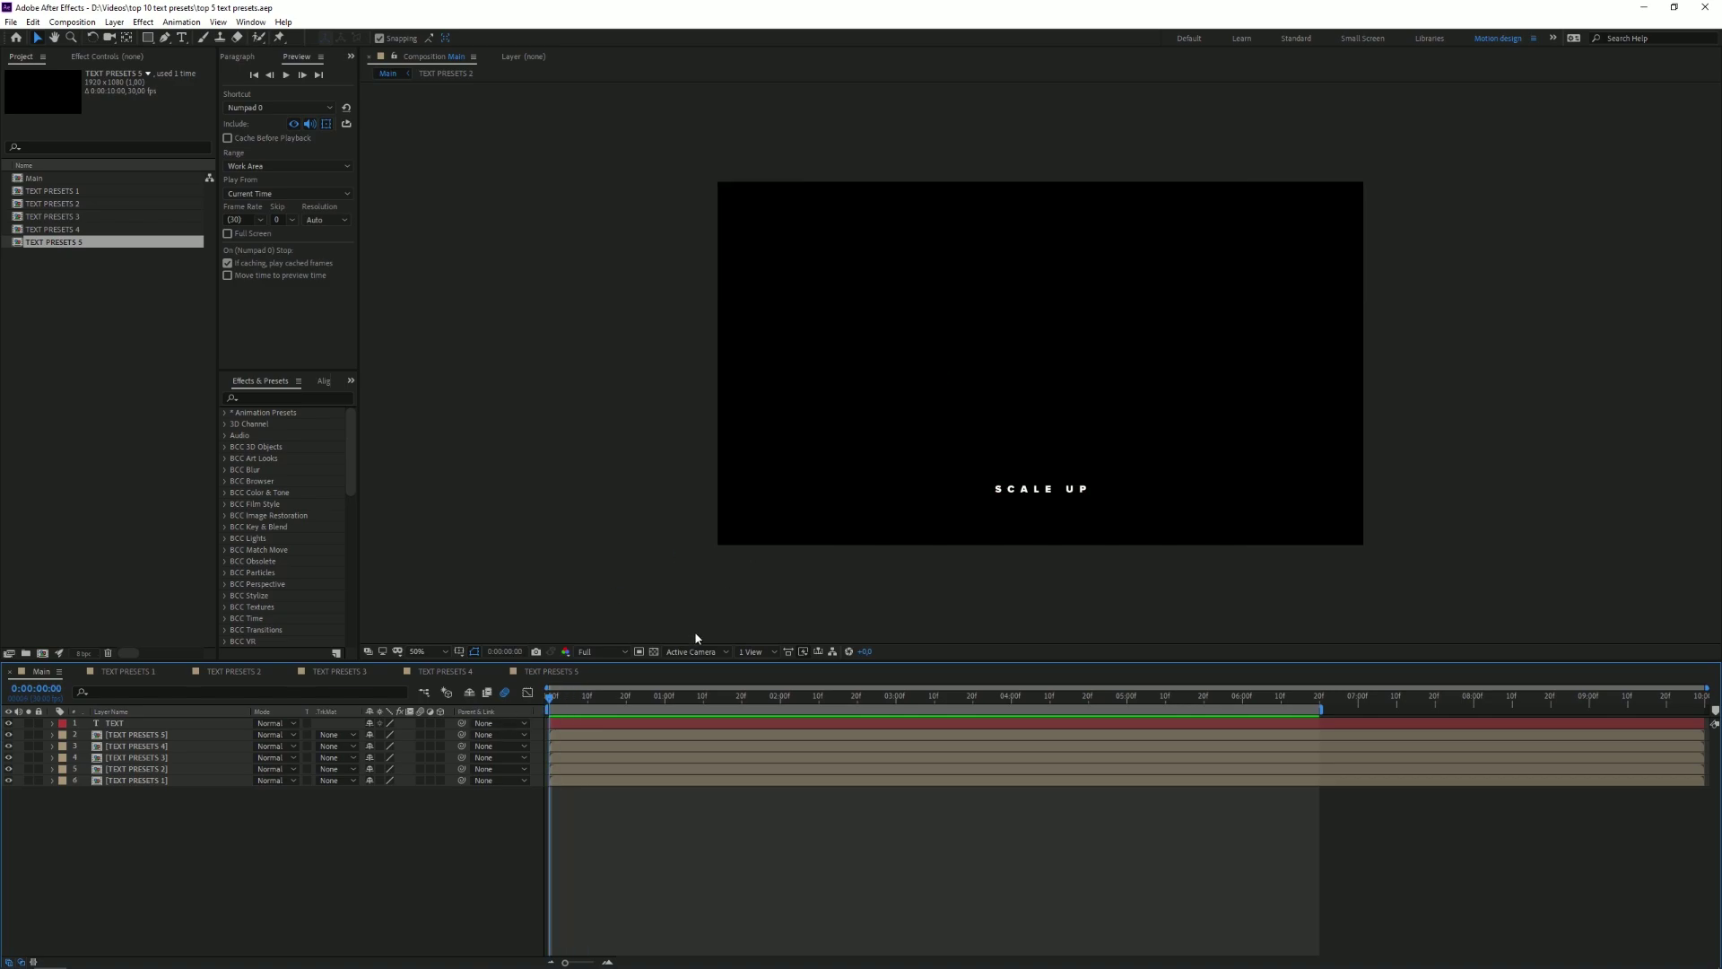
{"action": "double_click", "coordinate": [152, 783]}
{"action": "left_click", "coordinate": [576, 708]}
{"action": "mouse_move", "coordinate": [576, 708]}
{"action": "left_mouse_down"}
{"action": "mouse_move", "coordinate": [643, 711]}
{"action": "mouse_move", "coordinate": [607, 713]}
{"action": "left_mouse_up"}
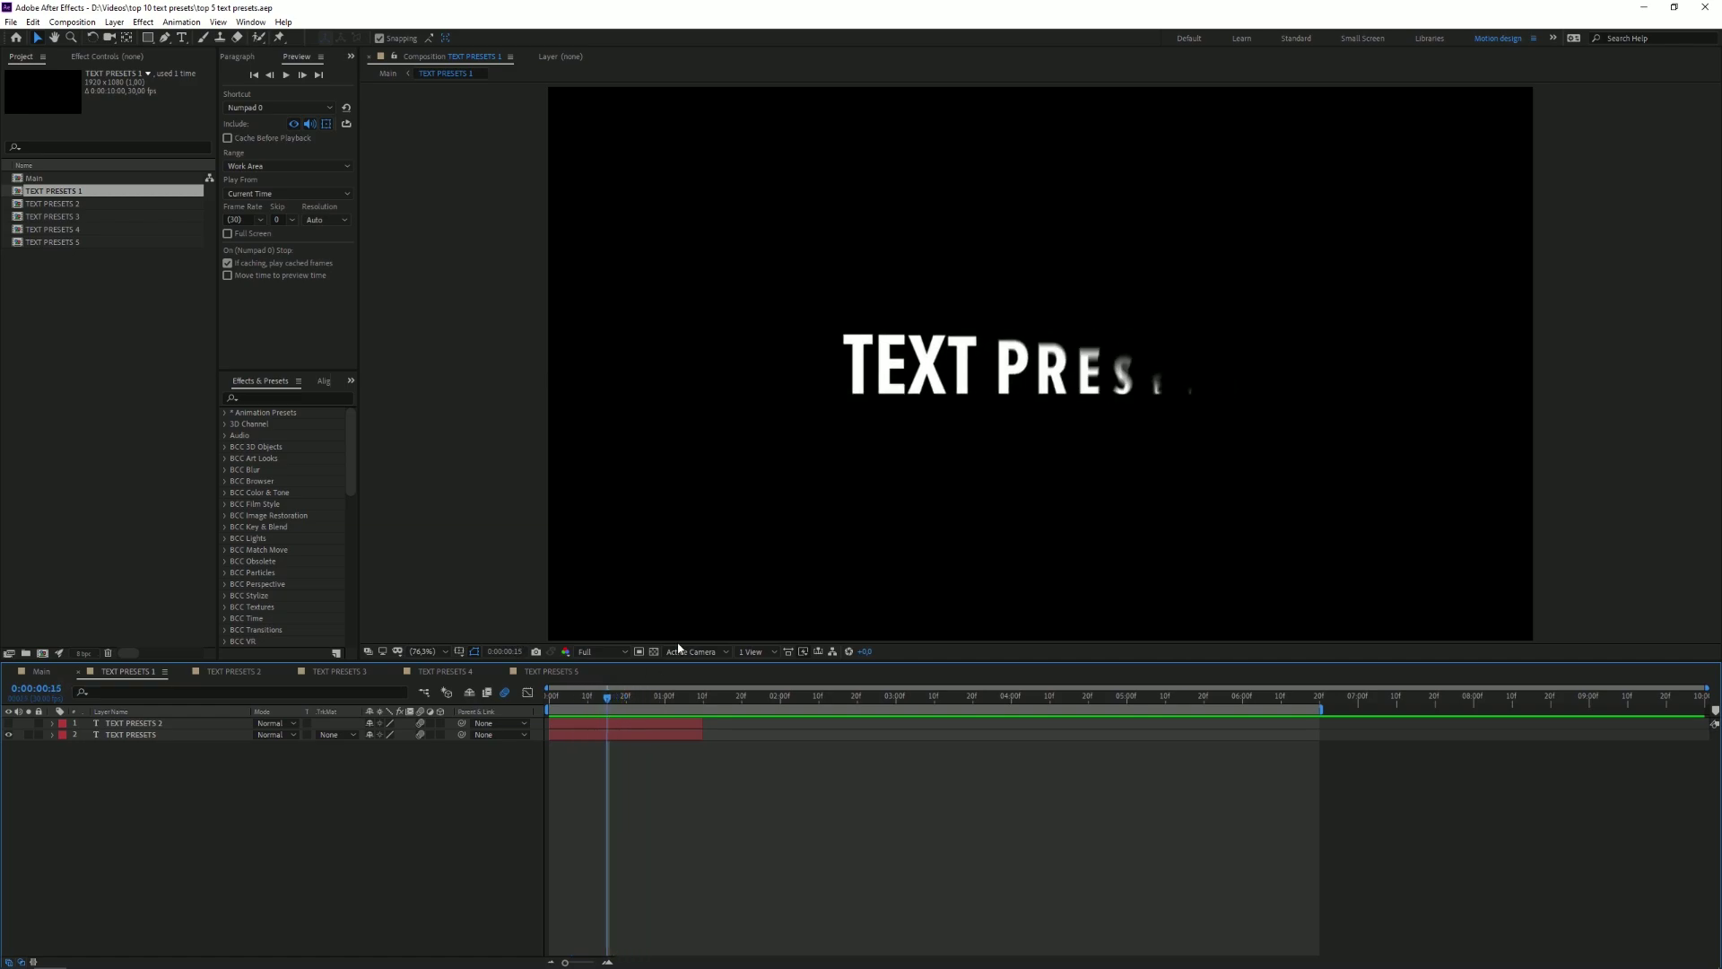
Step: Hide the finished TEXT PRESETS layer and make the TEXT PRESETS 2 layer visible
{"action": "left_click", "coordinate": [136, 737]}
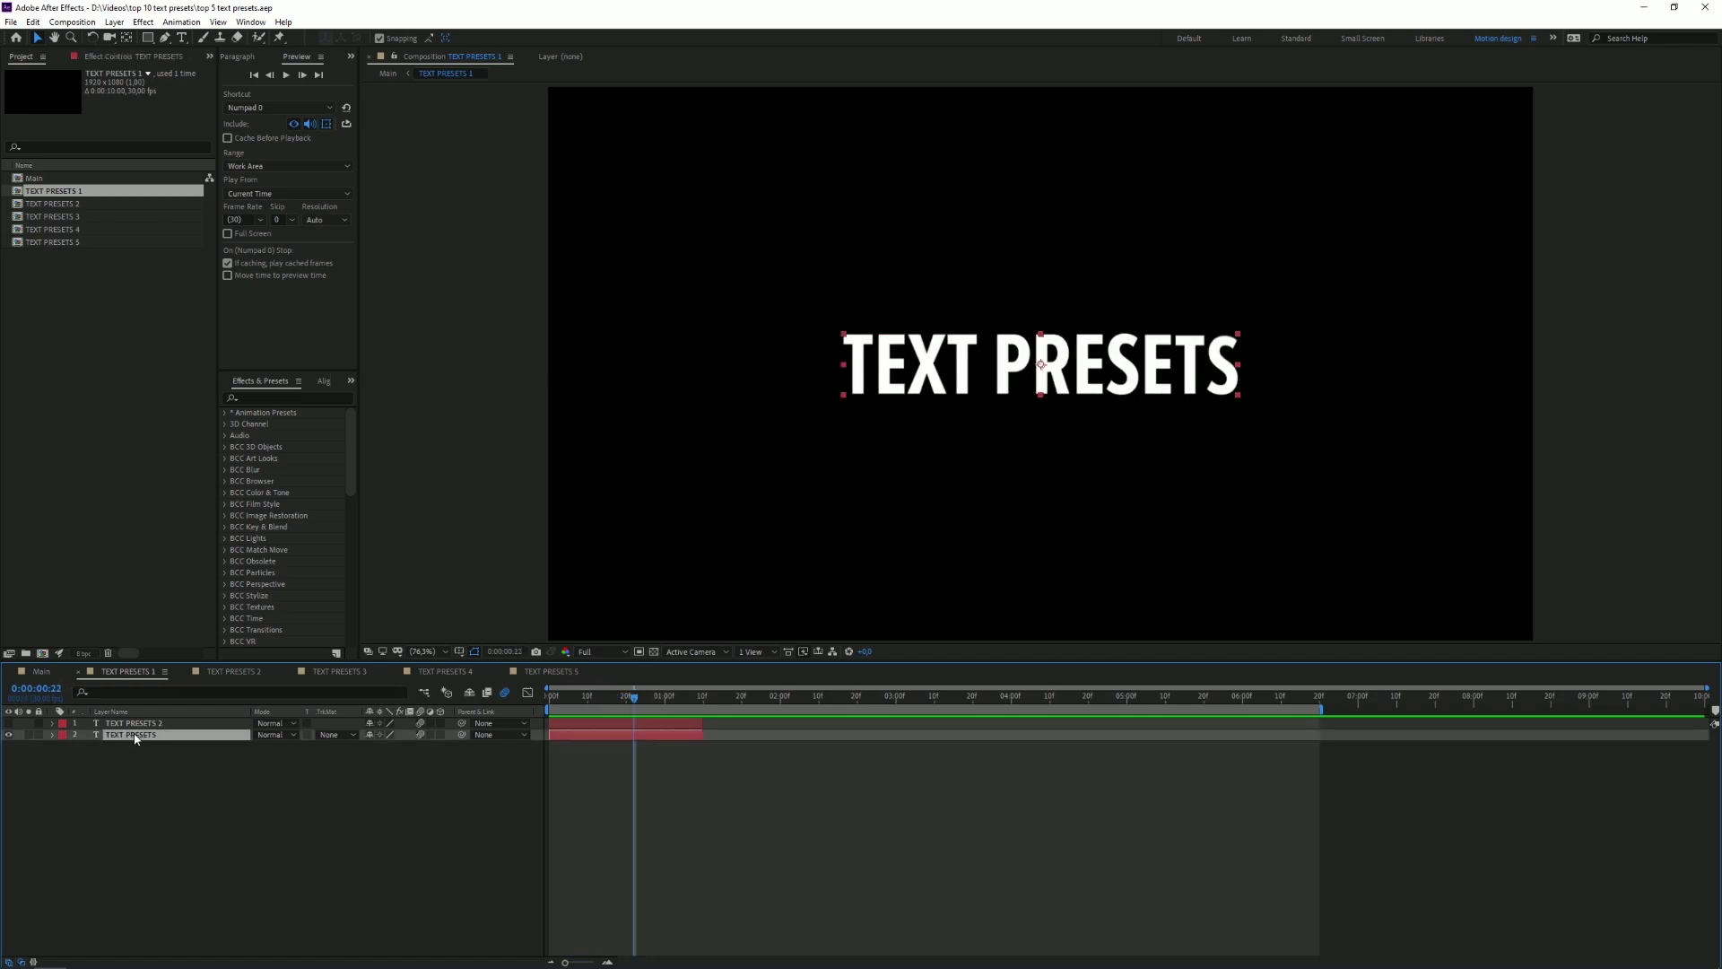
{"action": "left_click", "coordinate": [136, 724]}
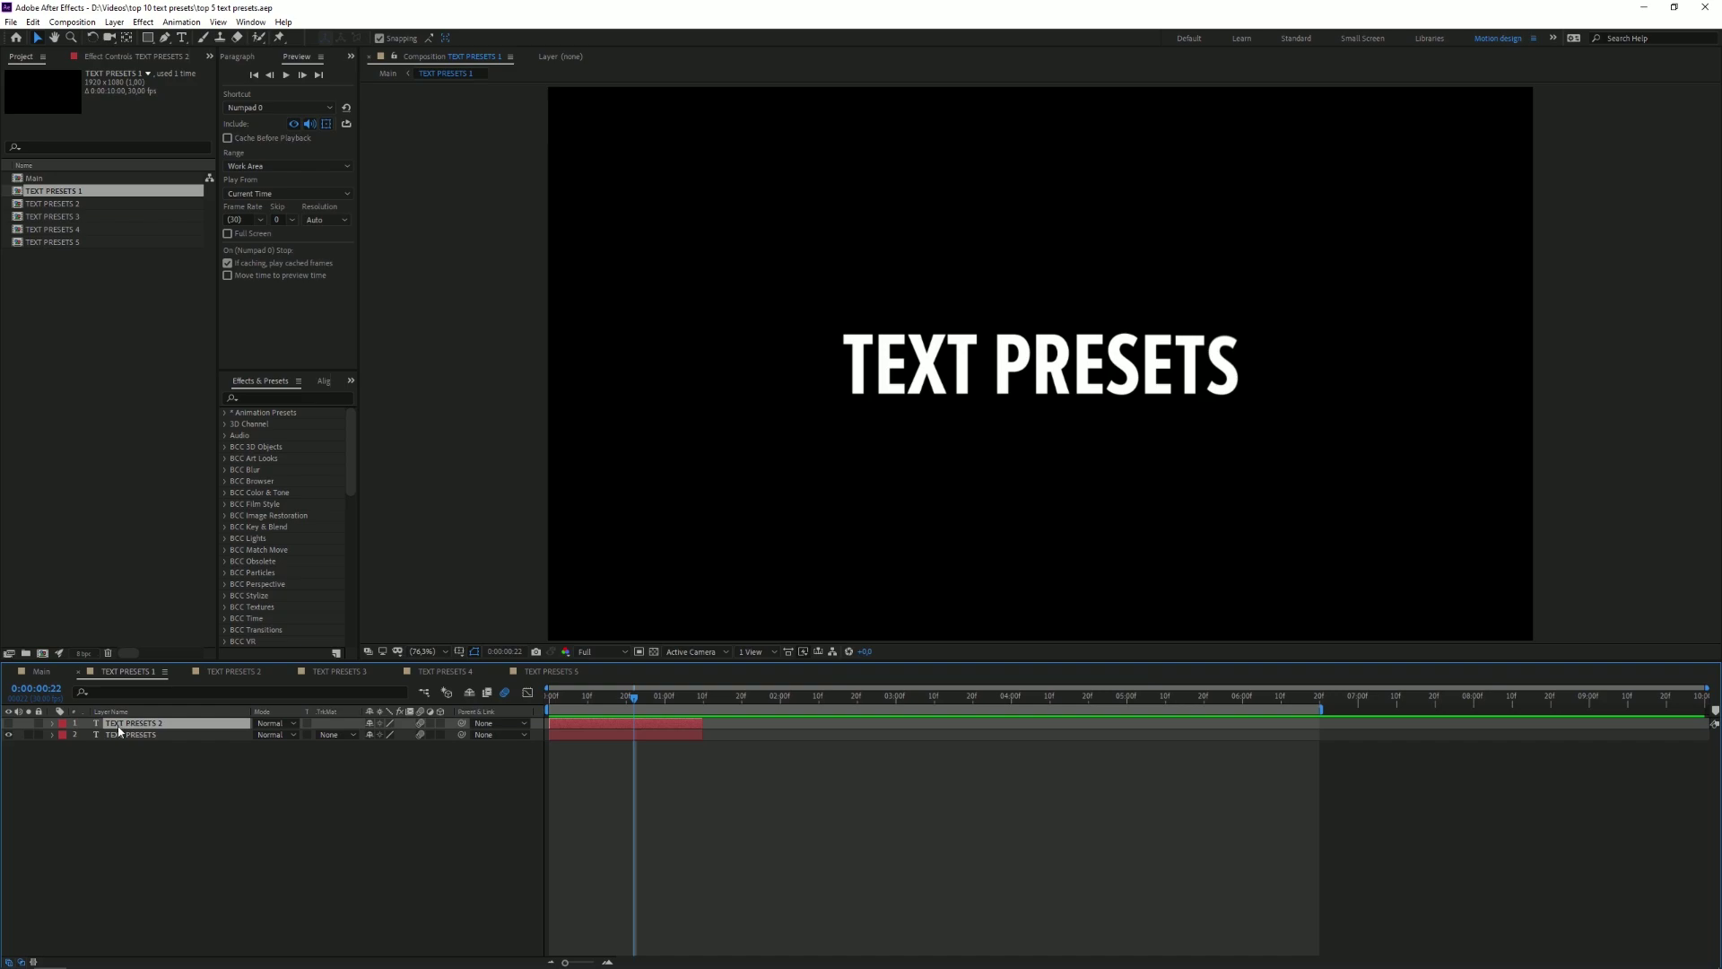
{"action": "left_click", "coordinate": [8, 723]}
{"action": "left_click", "coordinate": [8, 723]}
{"action": "left_click", "coordinate": [8, 723]}
{"action": "left_click", "coordinate": [8, 723]}
{"action": "left_click", "coordinate": [9, 735]}
{"action": "left_click", "coordinate": [9, 723]}
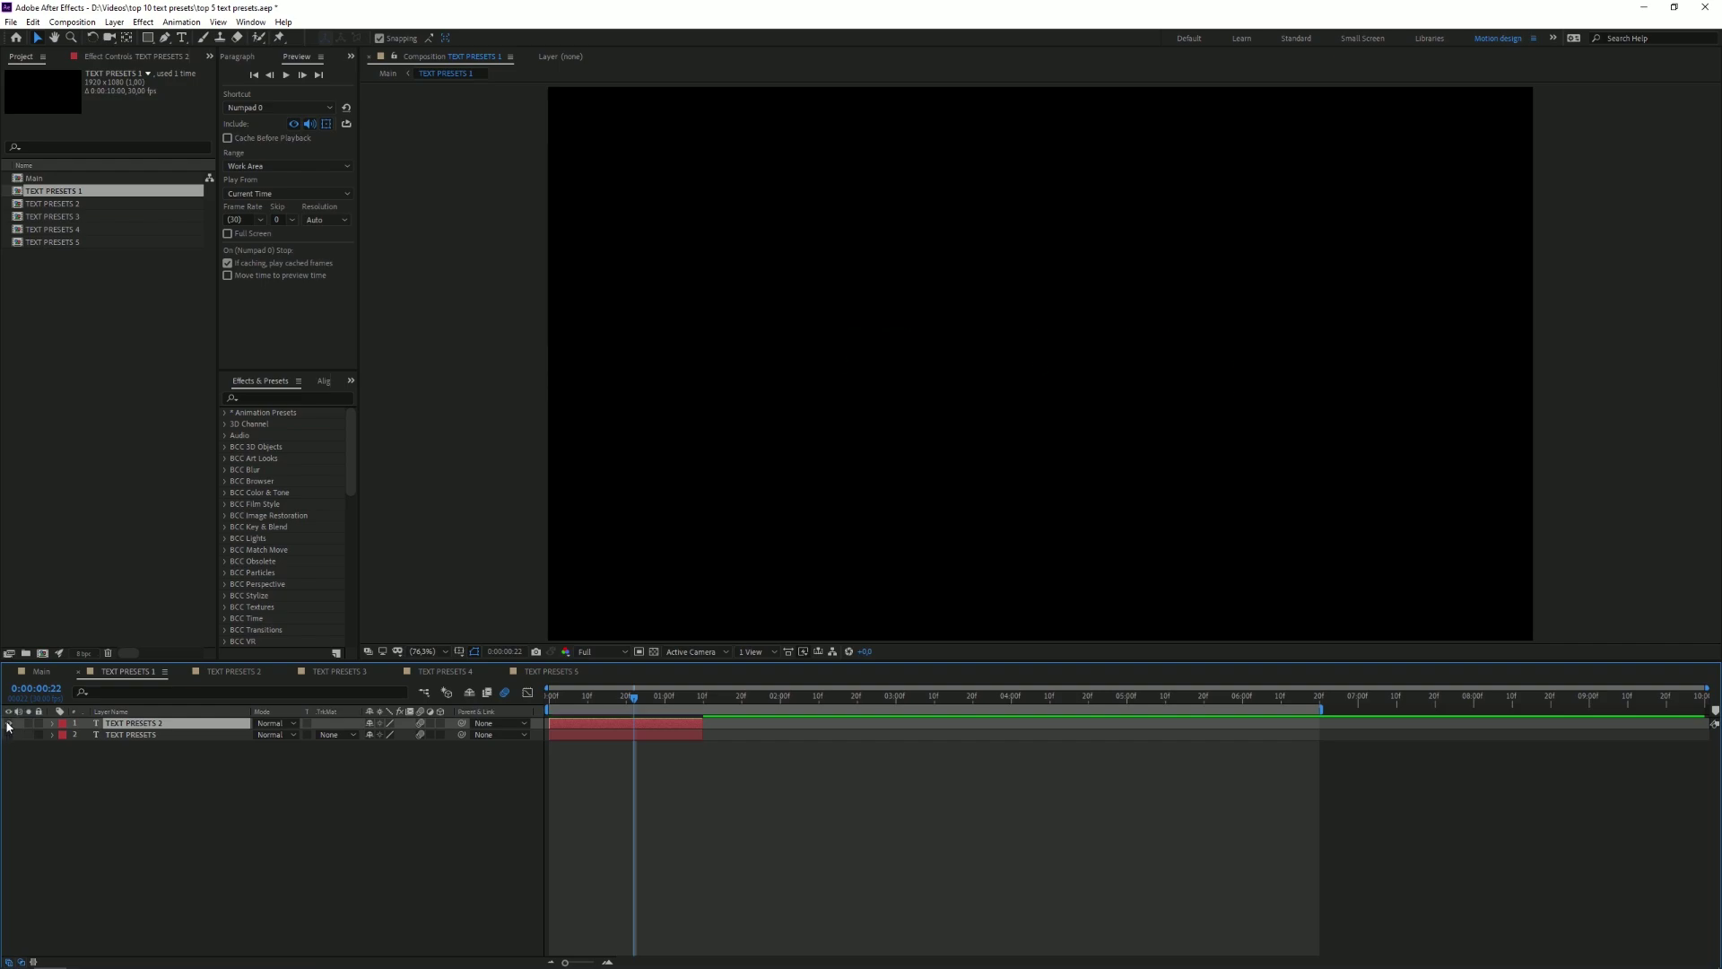
{"action": "mouse_move", "coordinate": [626, 693]}
{"action": "left_mouse_down"}
{"action": "mouse_move", "coordinate": [580, 693]}
{"action": "mouse_move", "coordinate": [658, 692]}
{"action": "mouse_move", "coordinate": [572, 693]}
{"action": "mouse_move", "coordinate": [658, 692]}
{"action": "mouse_move", "coordinate": [611, 693]}
{"action": "left_mouse_up"}
{"action": "left_click", "coordinate": [53, 724]}
{"action": "left_click", "coordinate": [448, 736]}
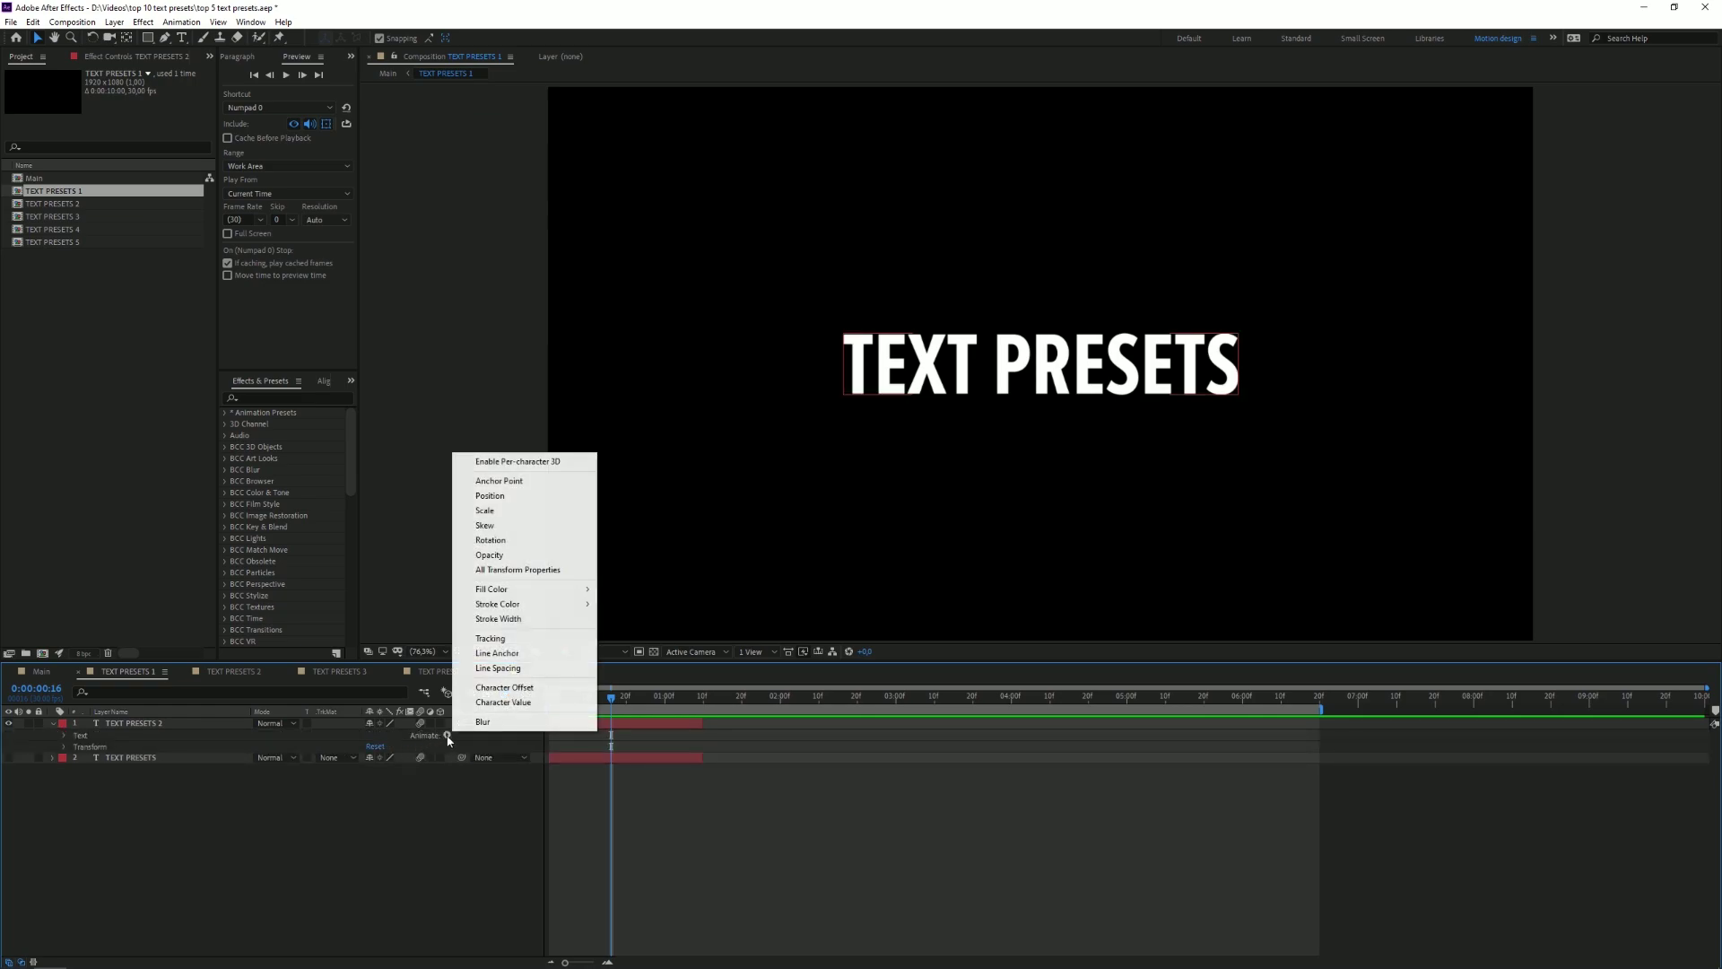
{"action": "left_click", "coordinate": [499, 511]}
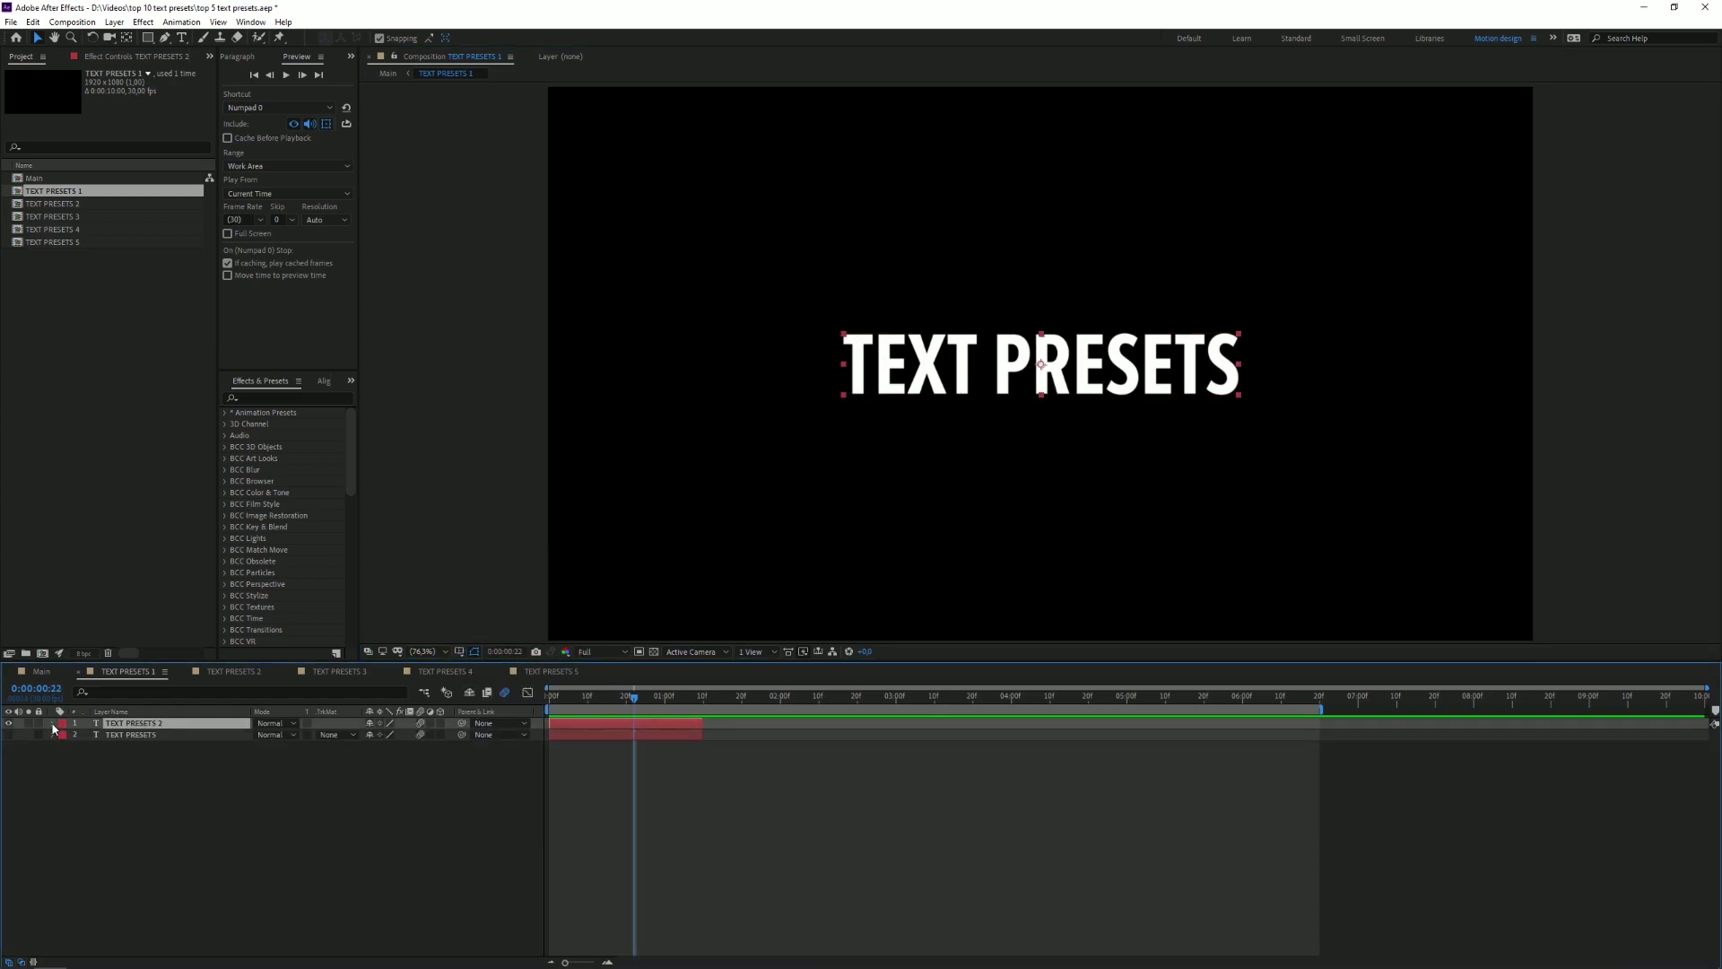
Step: Add a Scale text animator to the TEXT PRESETS 2 layer and set its scale to 0%
{"action": "left_click", "coordinate": [53, 724]}
{"action": "left_click", "coordinate": [448, 736]}
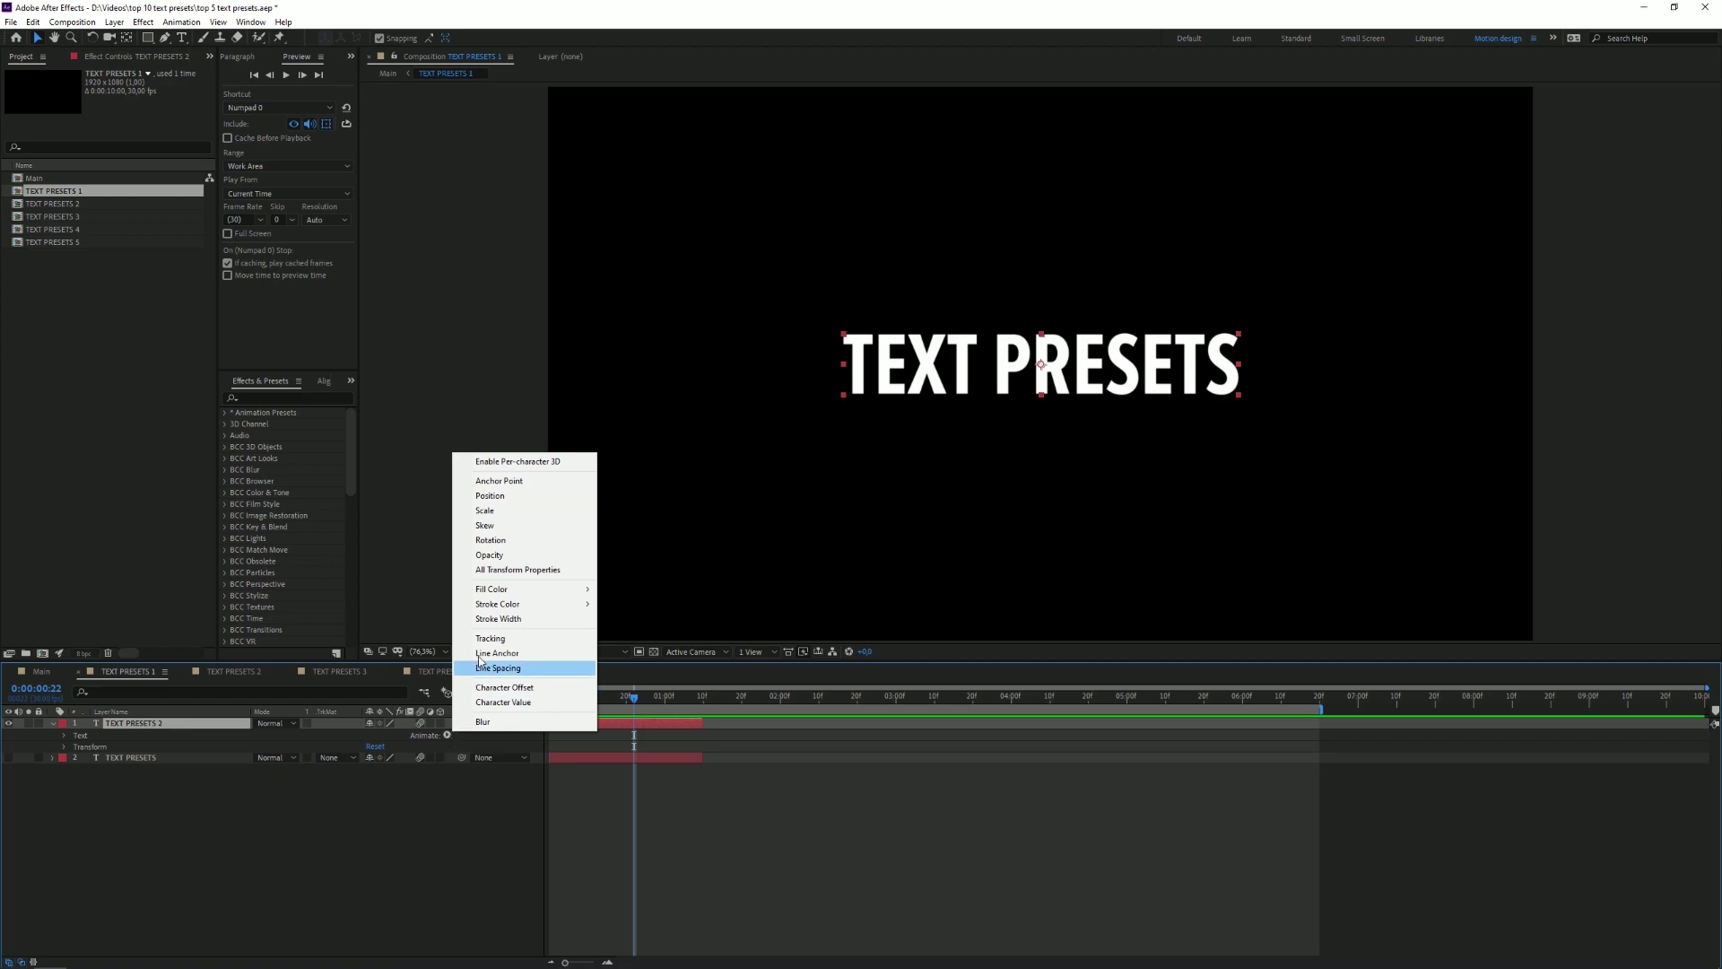
{"action": "left_click", "coordinate": [502, 511]}
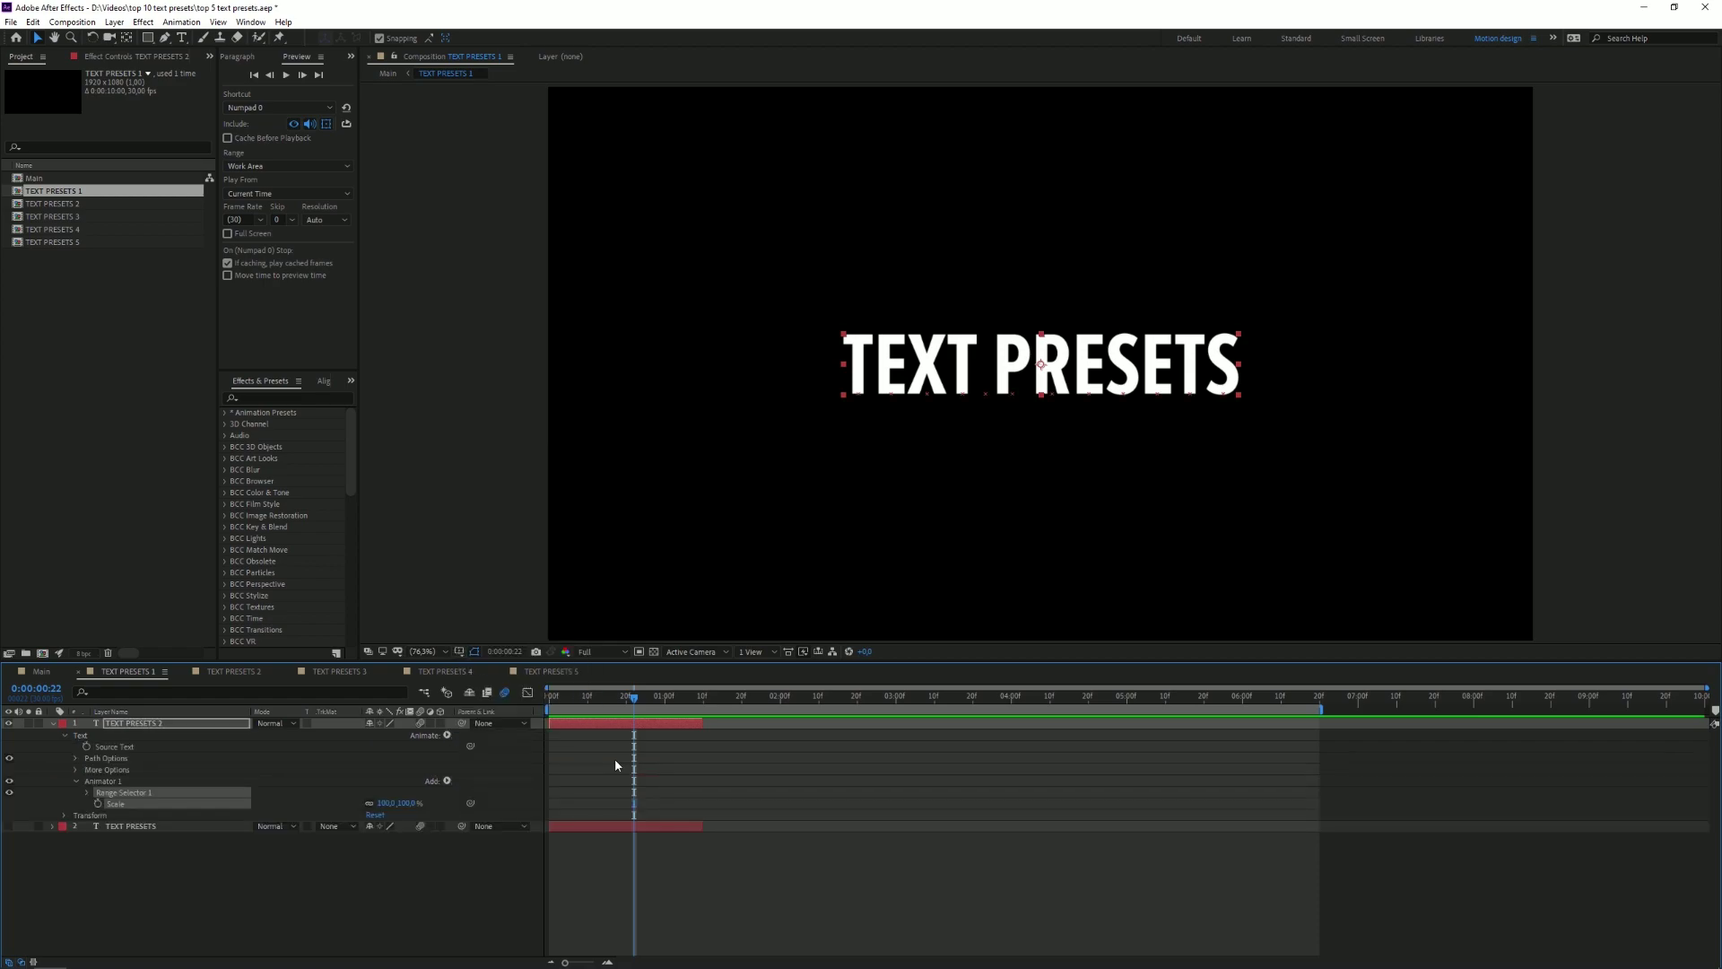
{"action": "left_click", "coordinate": [616, 757]}
{"action": "left_click", "coordinate": [121, 792]}
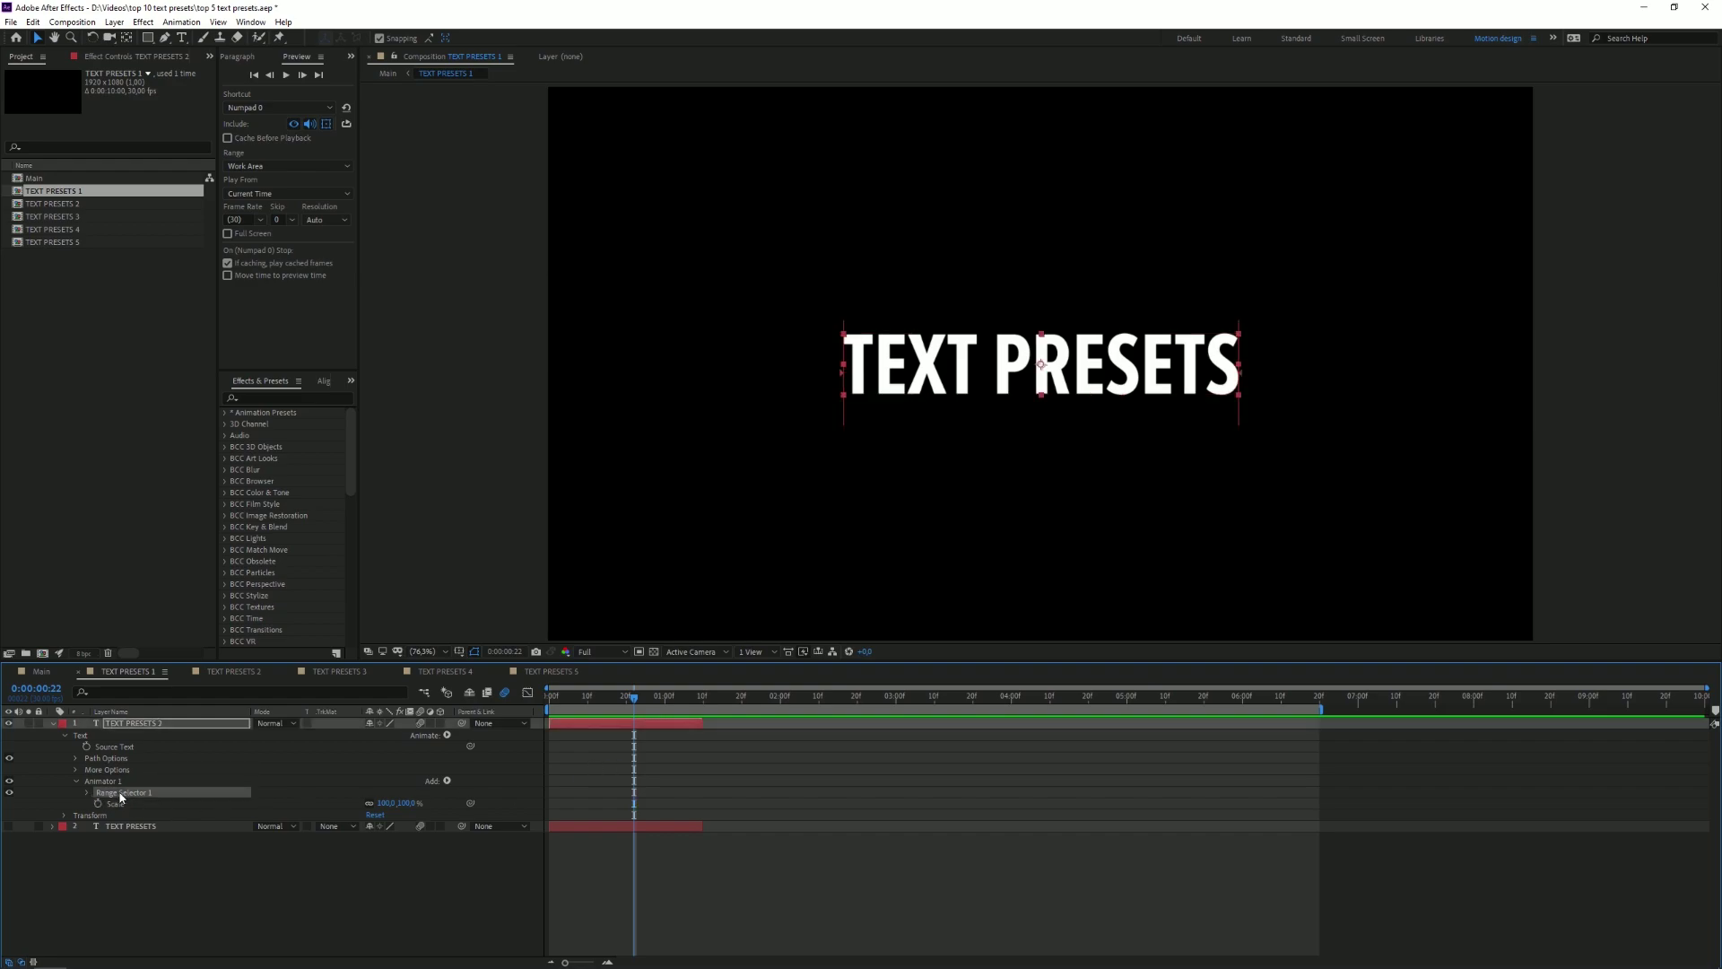
{"action": "left_click", "coordinate": [601, 762]}
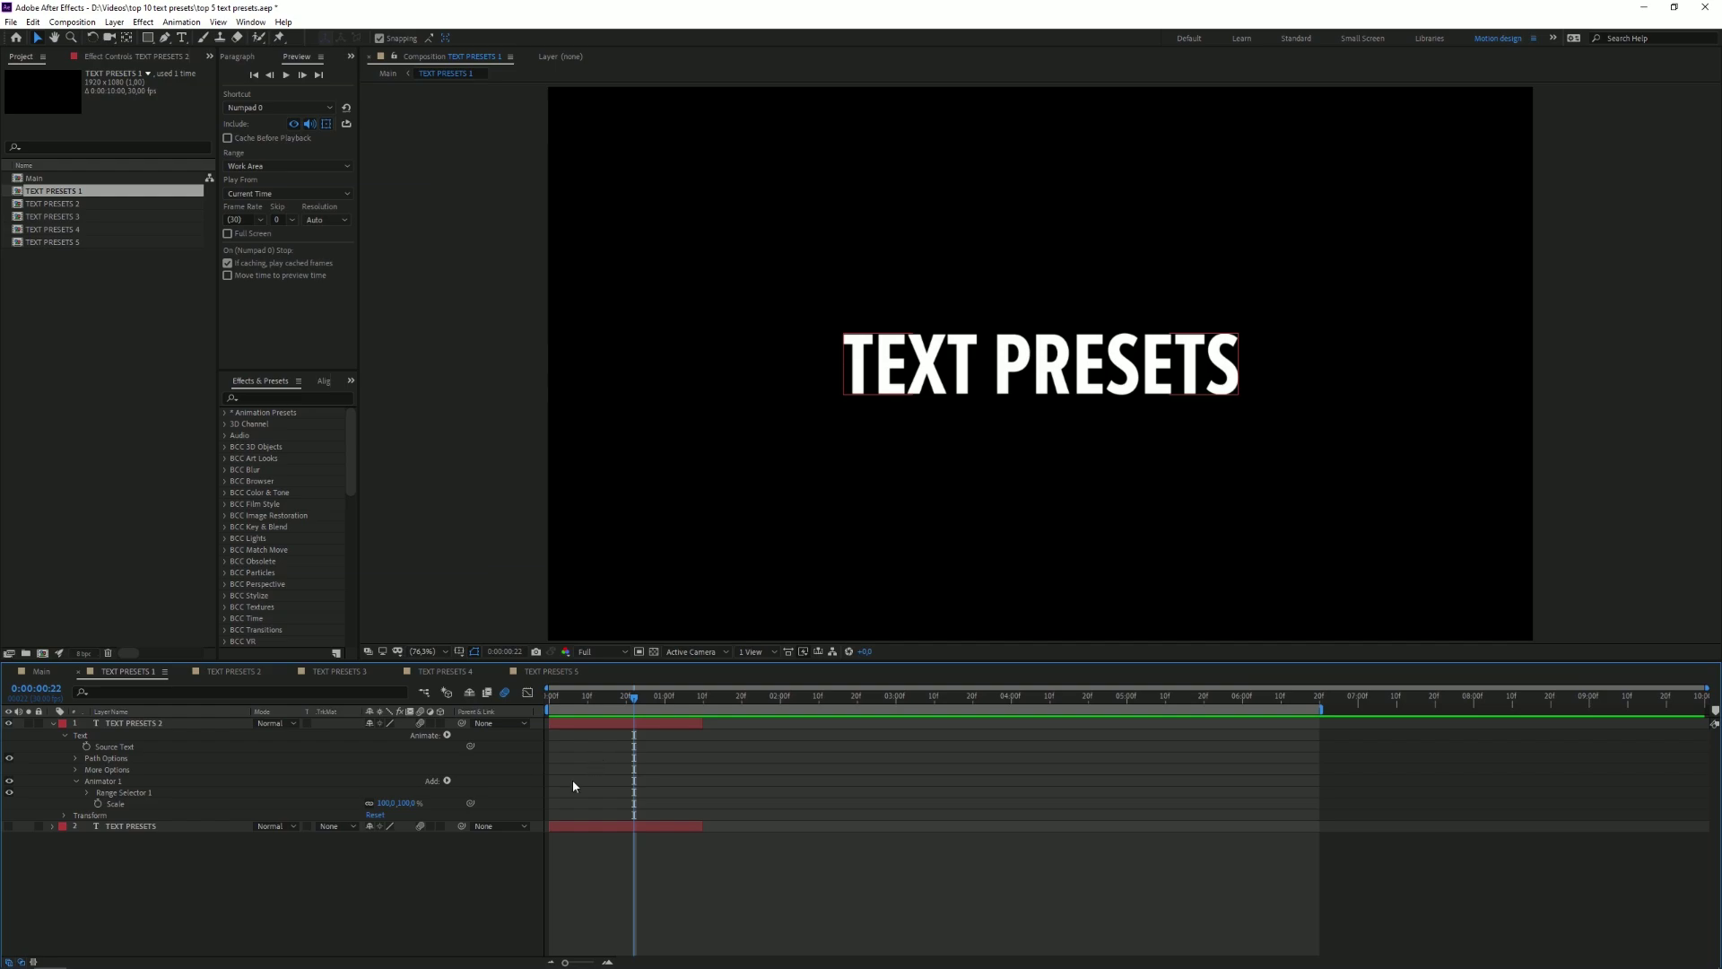
{"action": "mouse_move", "coordinate": [397, 803]}
{"action": "left_mouse_down"}
{"action": "mouse_move", "coordinate": [376, 803]}
{"action": "mouse_move", "coordinate": [429, 803]}
{"action": "left_mouse_up"}
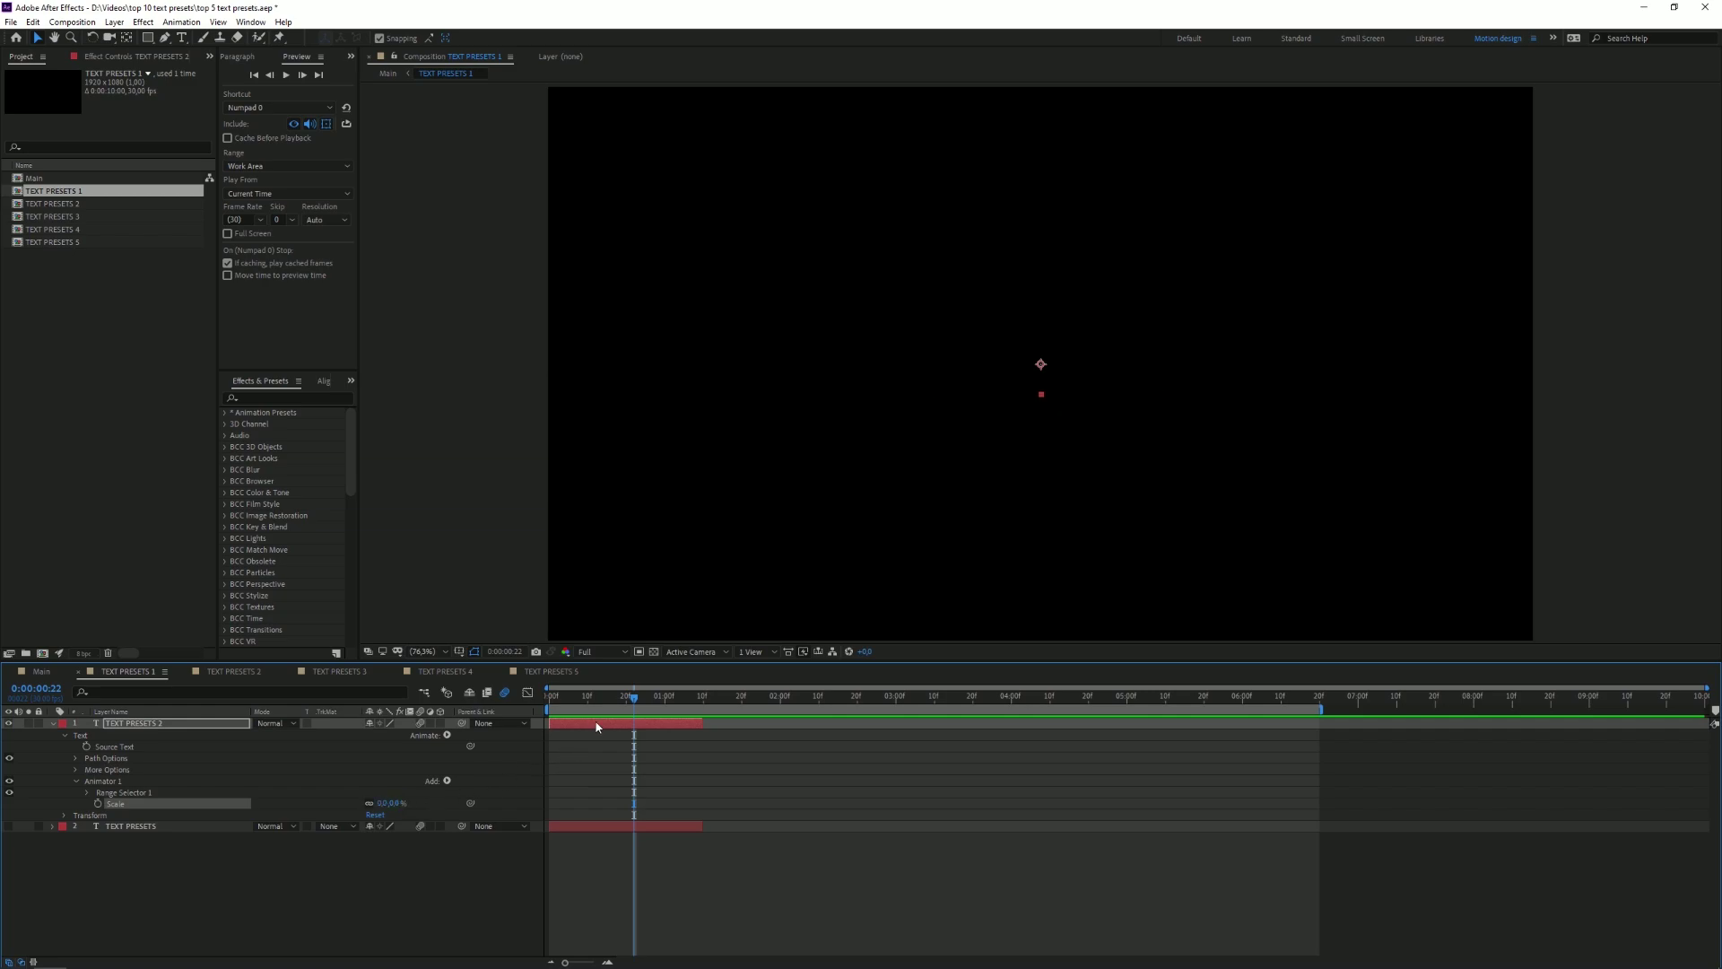
Step: Preview from the start, try a larger animator scale, and undo that scale change
{"action": "key", "text": "Home"}
{"action": "key", "text": "space"}
{"action": "left_click_drag", "start_coordinate": [393, 806], "coordinate": [468, 814]}
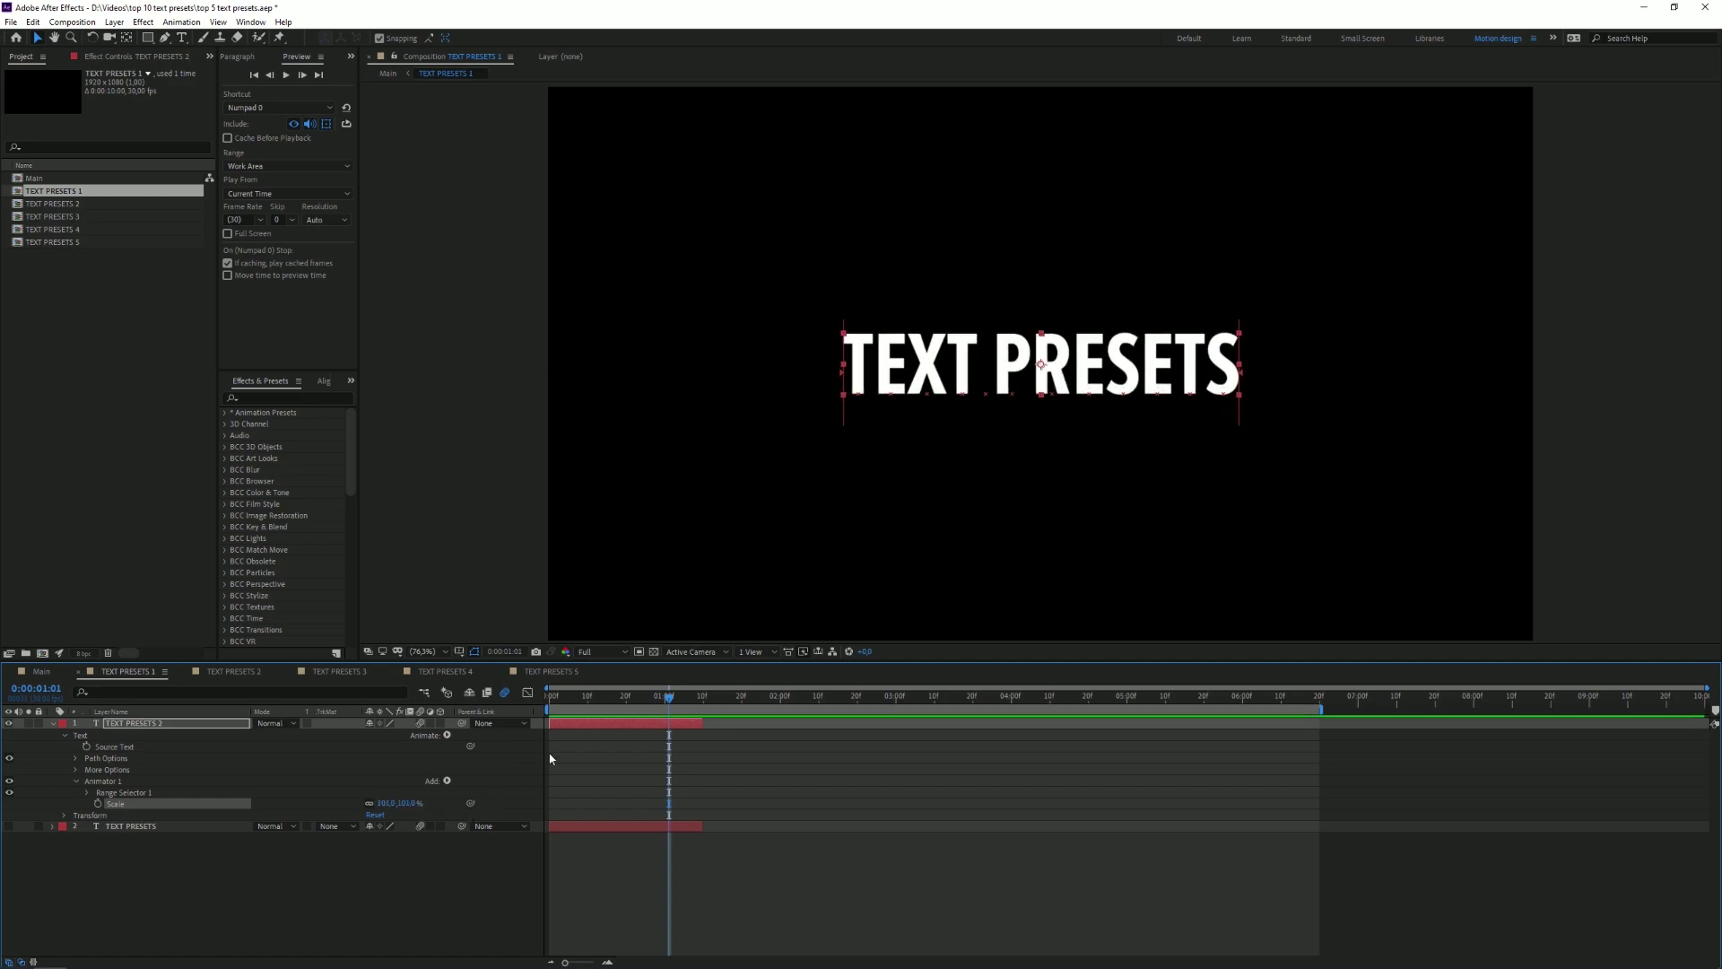
{"action": "key", "text": "Home"}
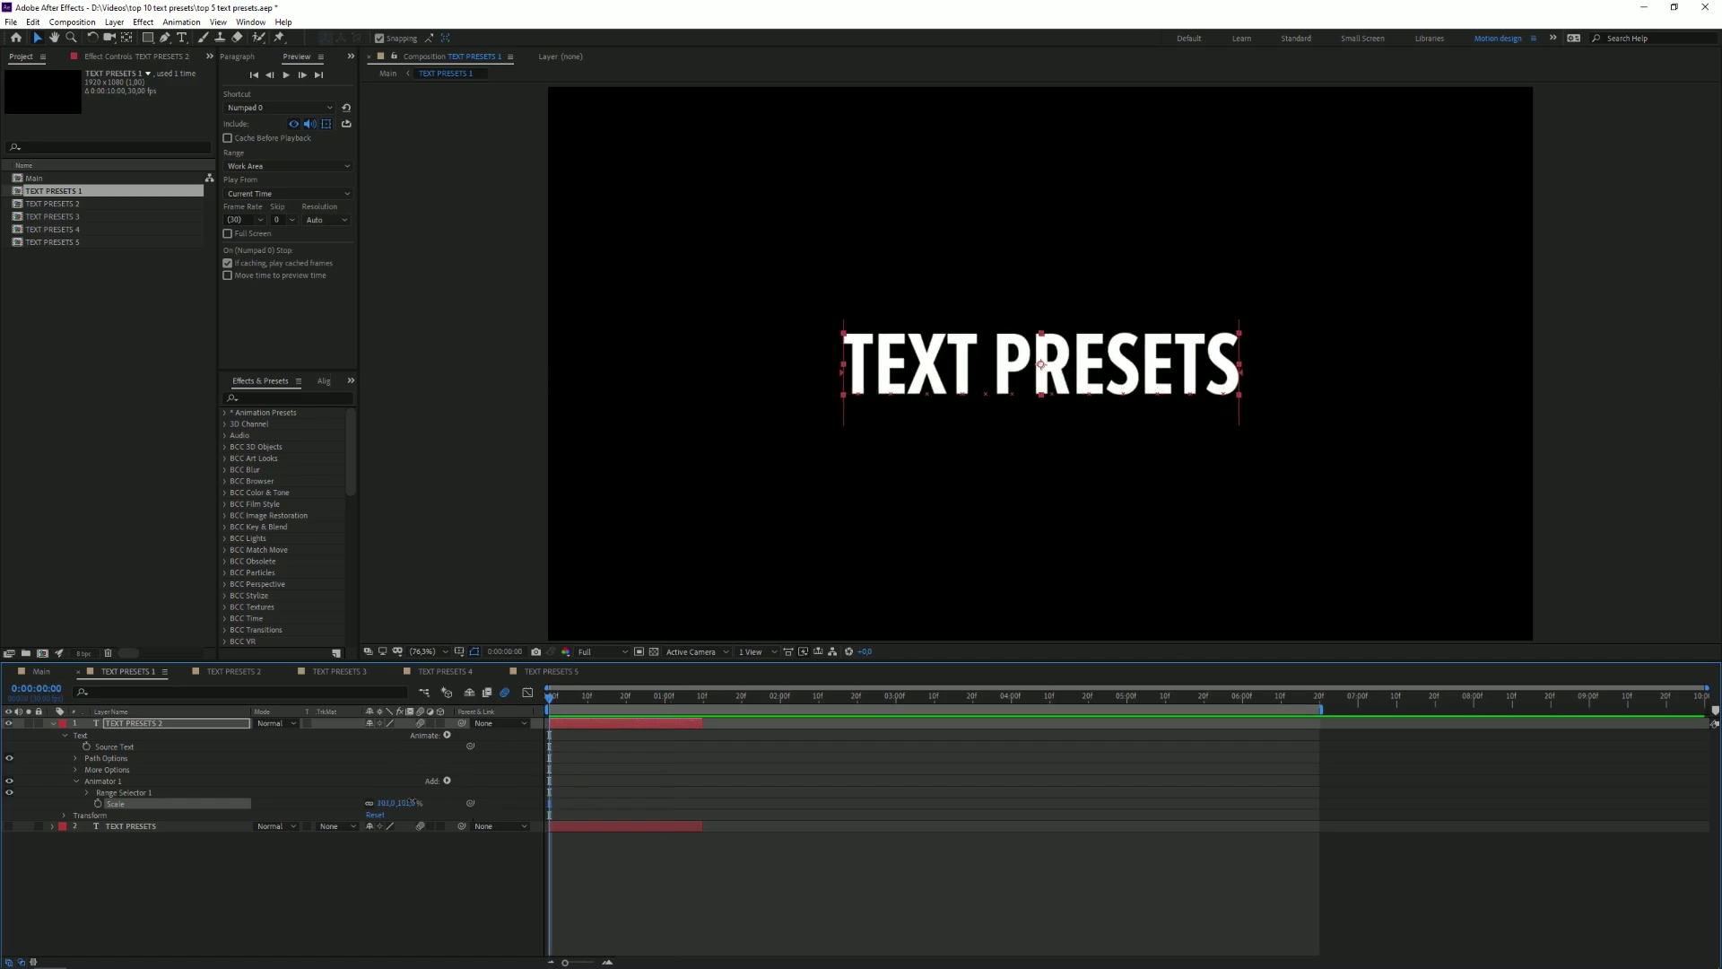
{"action": "key", "text": "ctrl+z"}
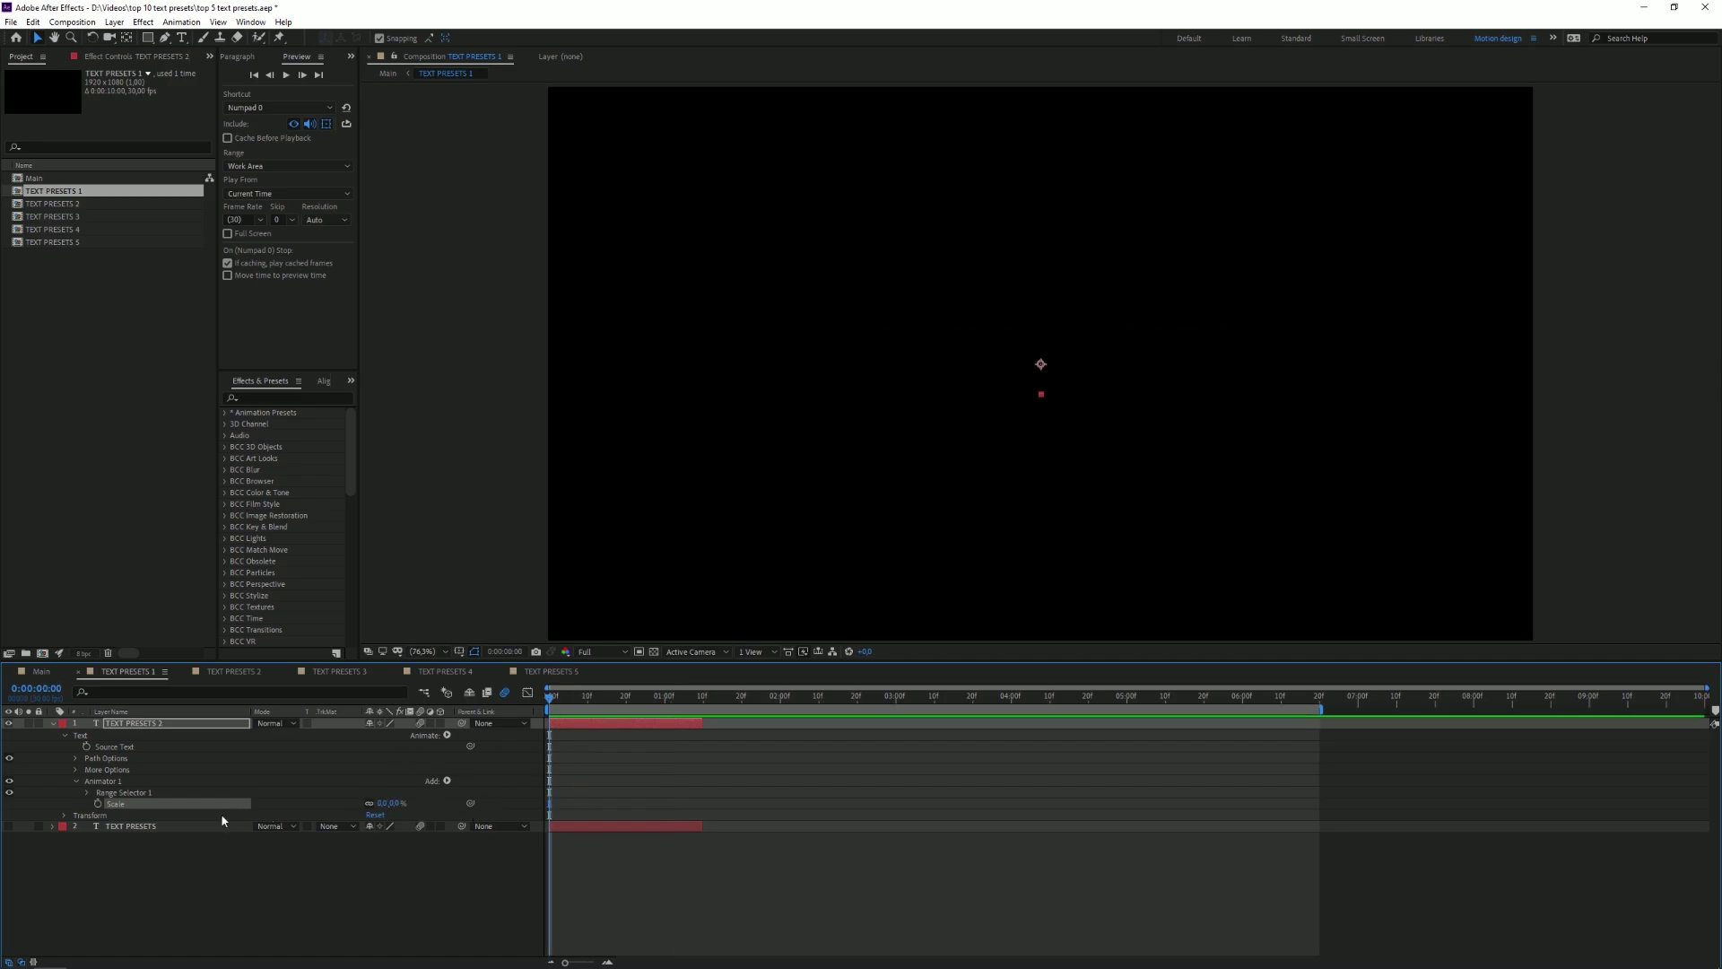
Step: Set the Shape of Range Selector 1 to Ramp Up in its advanced options
{"action": "left_click", "coordinate": [88, 793]}
{"action": "left_click", "coordinate": [99, 839]}
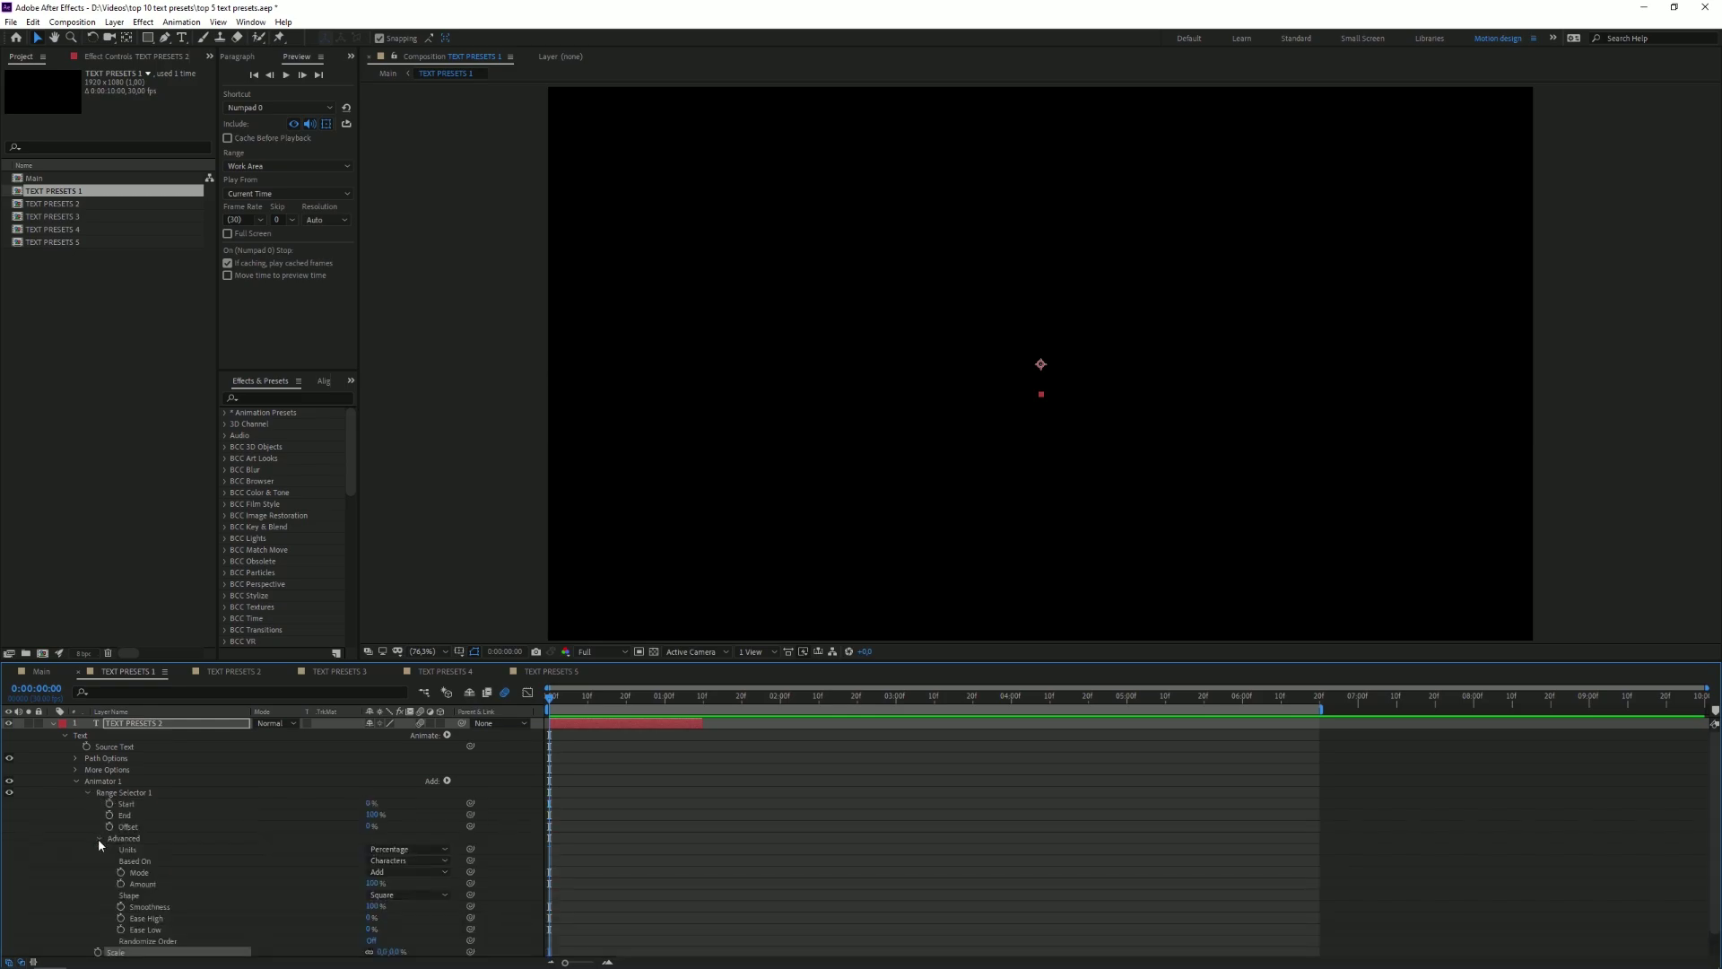
{"action": "left_click", "coordinate": [415, 895]}
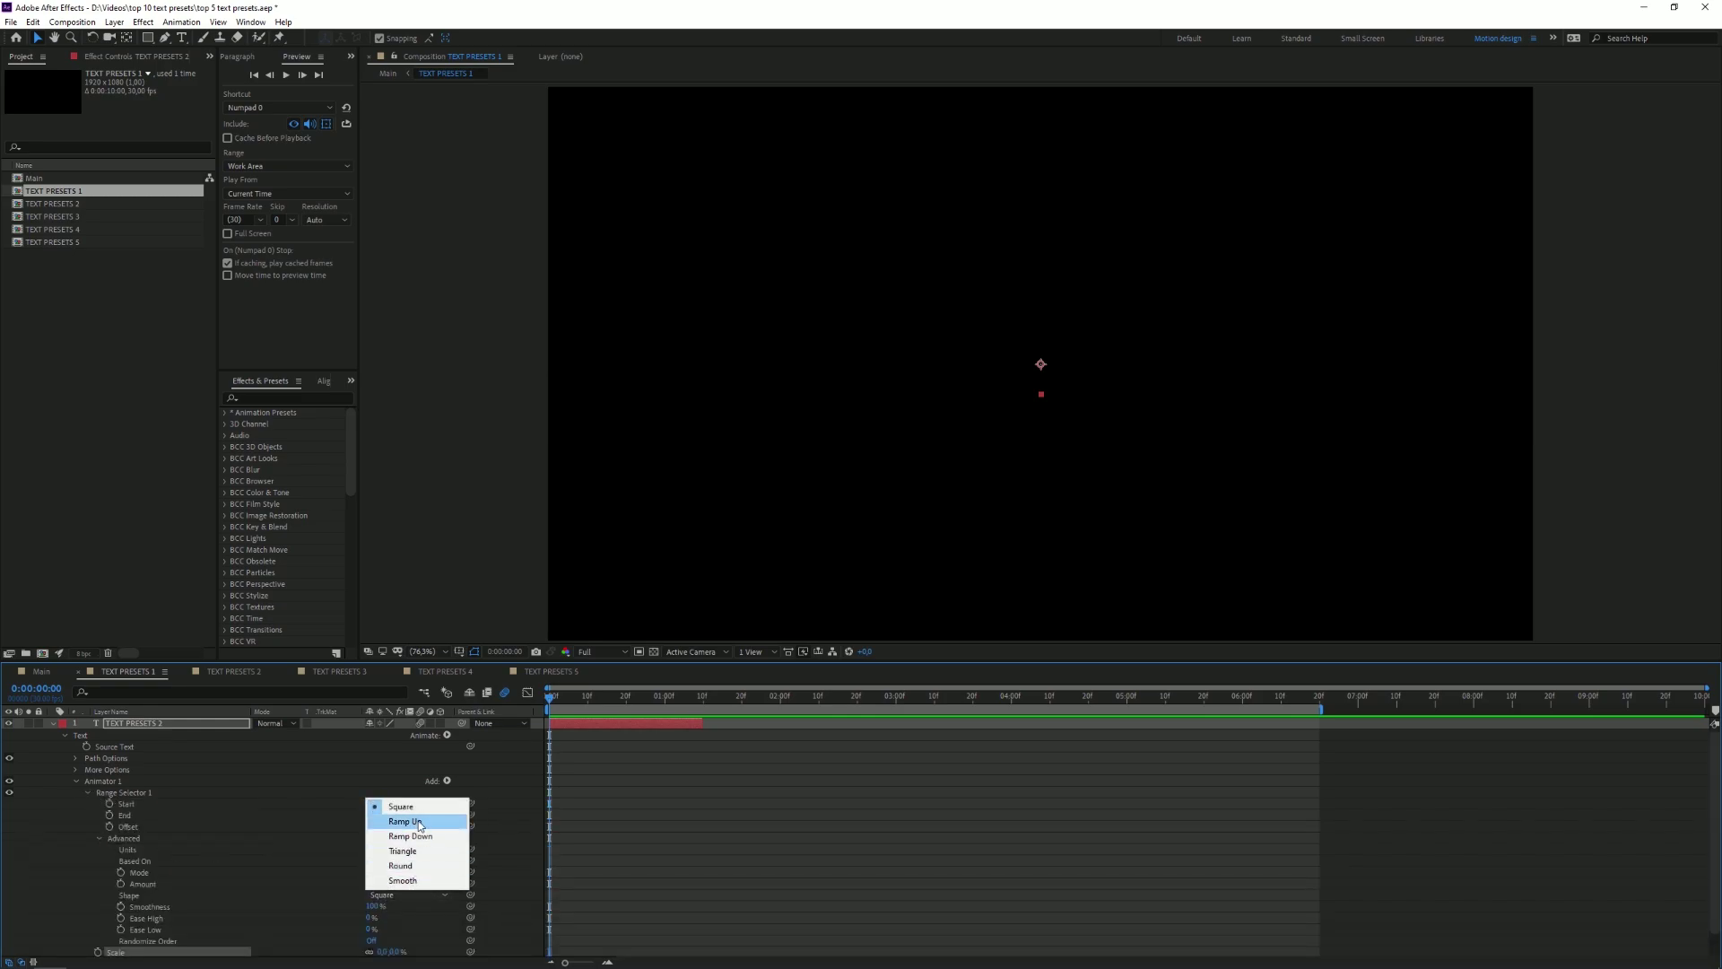
{"action": "left_click", "coordinate": [419, 820]}
Step: Scrub the range selector's Offset and compare the Square shape with Ramp Up
{"action": "left_click_drag", "start_coordinate": [370, 826], "coordinate": [420, 837]}
{"action": "left_click", "coordinate": [394, 894]}
{"action": "left_click", "coordinate": [382, 800]}
{"action": "left_click", "coordinate": [397, 894]}
{"action": "left_click", "coordinate": [401, 825]}
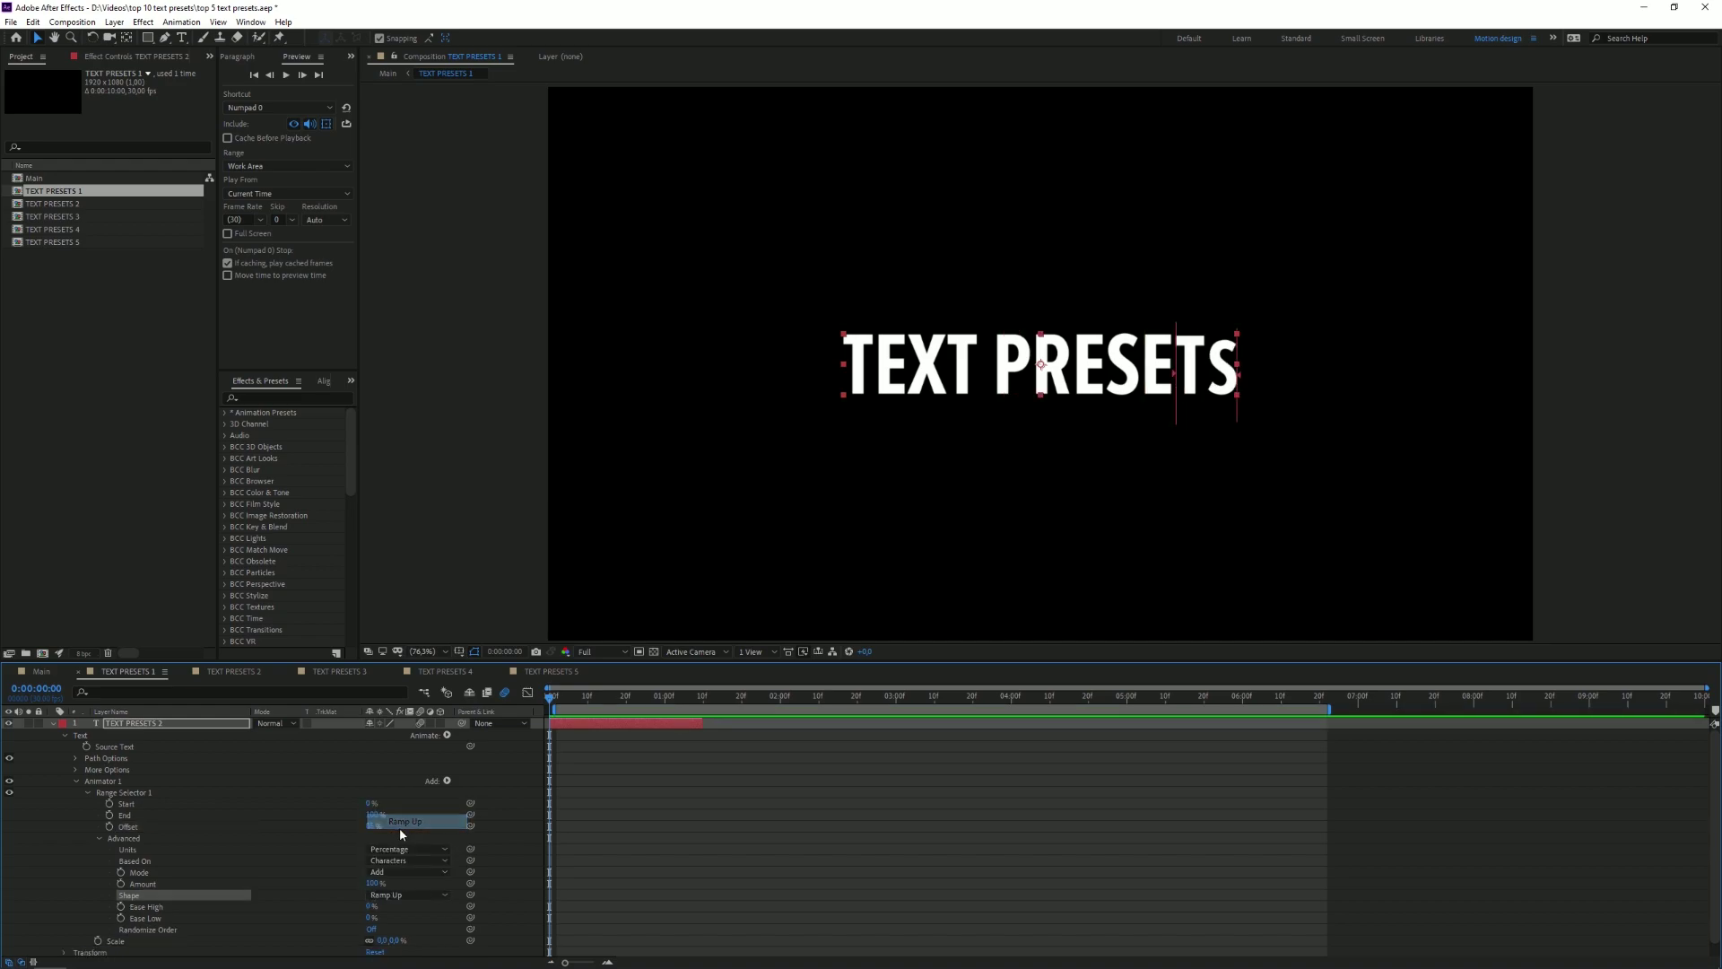
Step: Keyframe the range selector's Offset from -100% at the start to 100% at one second and preview the reveal
{"action": "left_click_drag", "start_coordinate": [372, 826], "coordinate": [233, 829]}
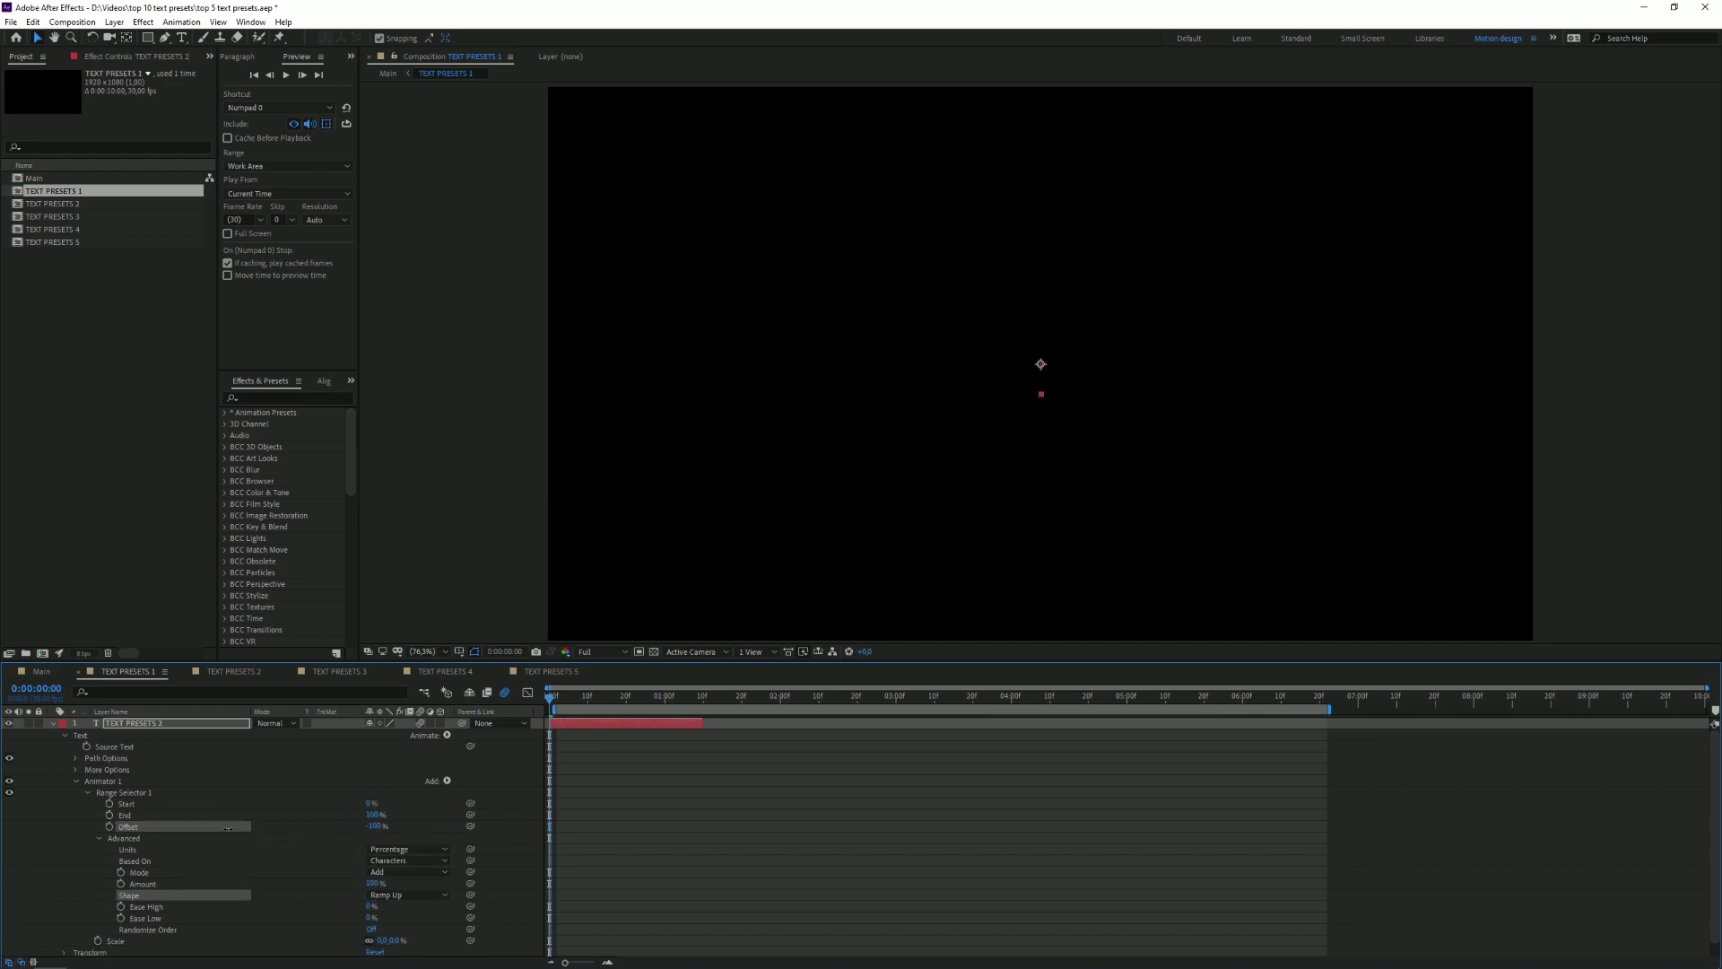
{"action": "left_click_drag", "start_coordinate": [566, 709], "coordinate": [665, 709]}
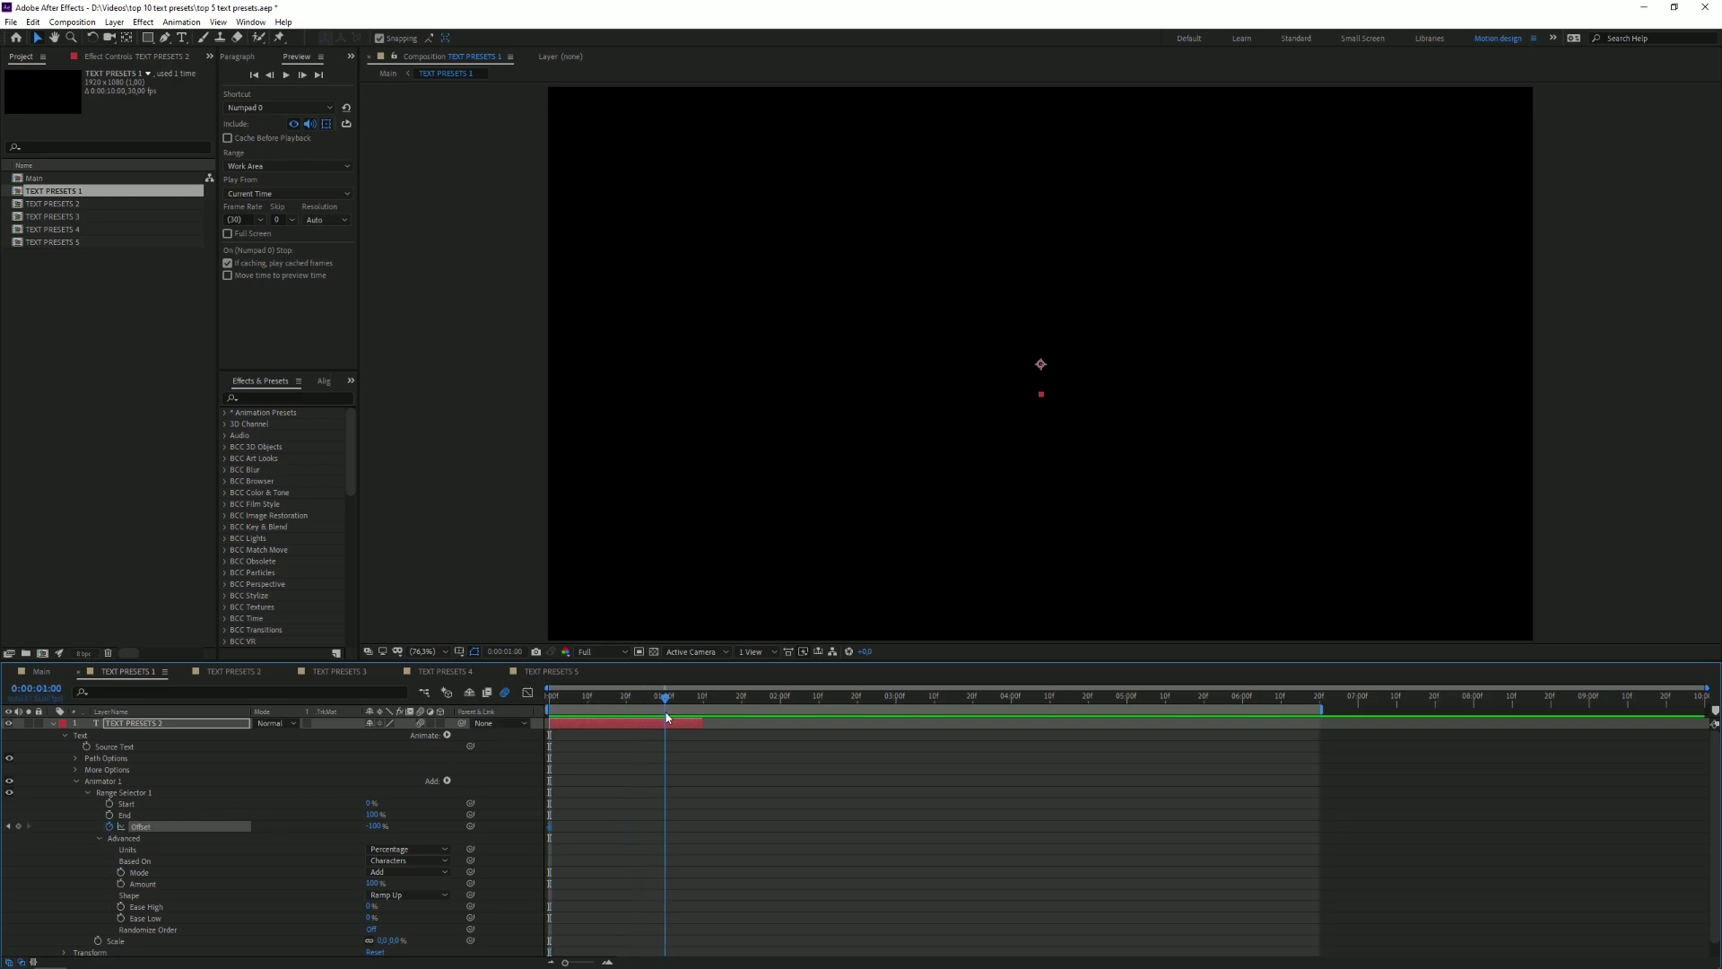
{"action": "left_click", "coordinate": [626, 753]}
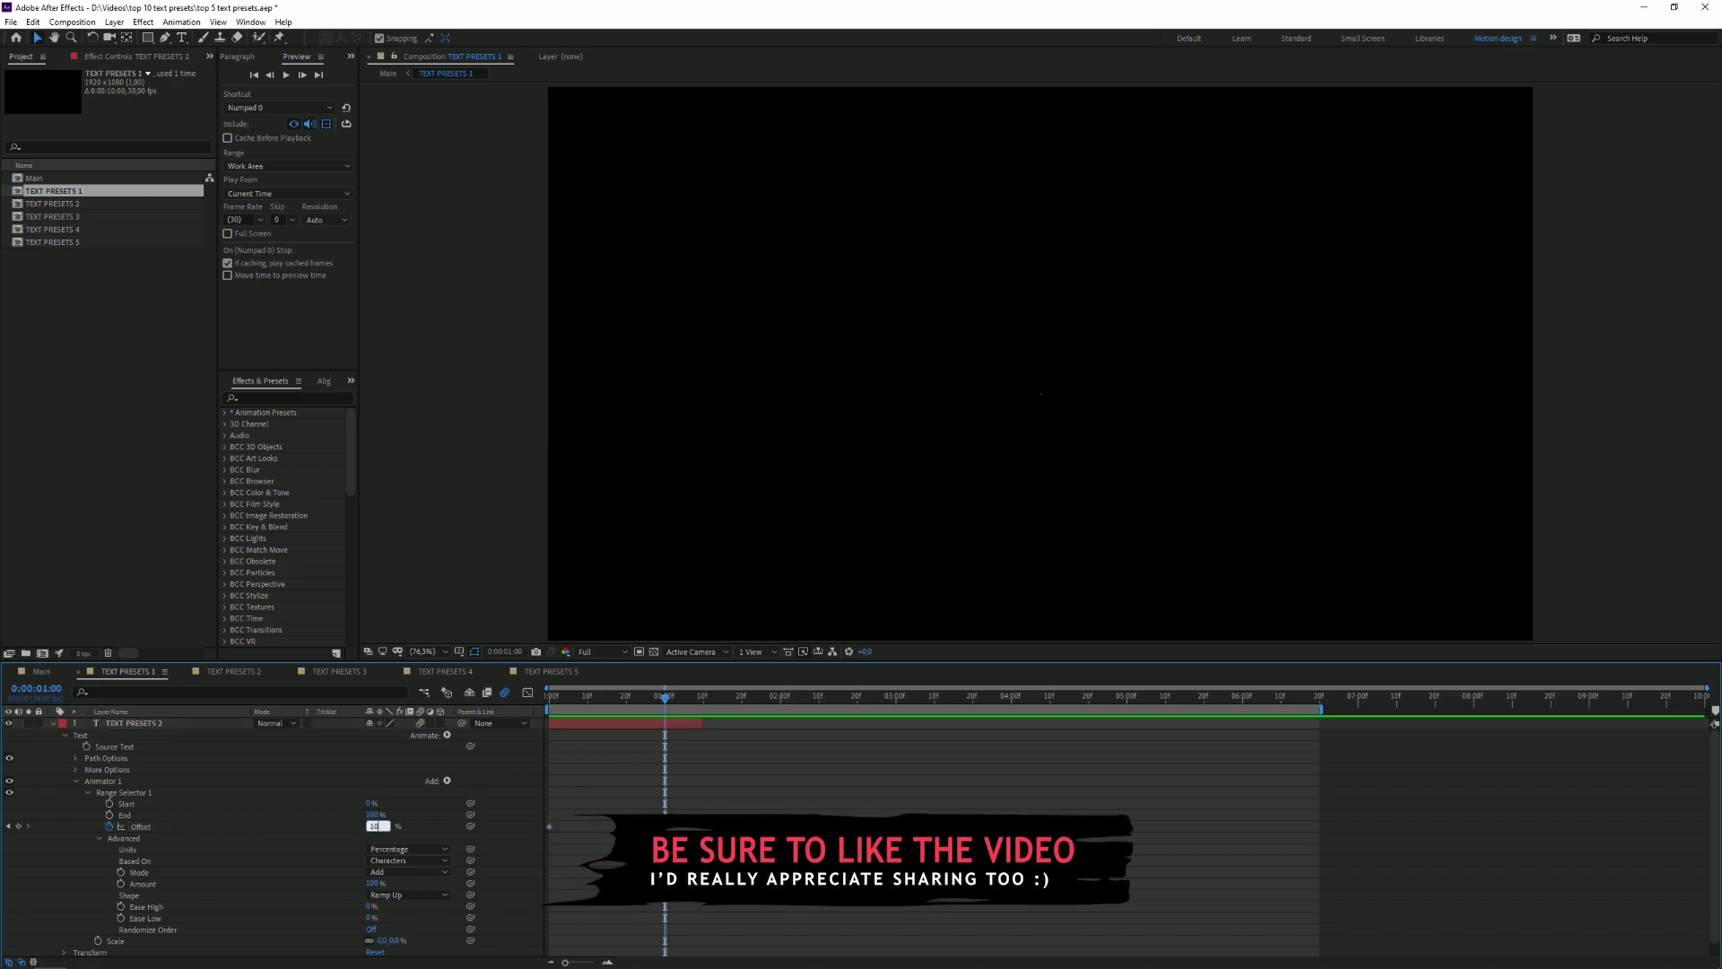
{"action": "key", "text": "Home"}
{"action": "key", "text": "space"}
{"action": "left_click_drag", "start_coordinate": [602, 699], "coordinate": [638, 699]}
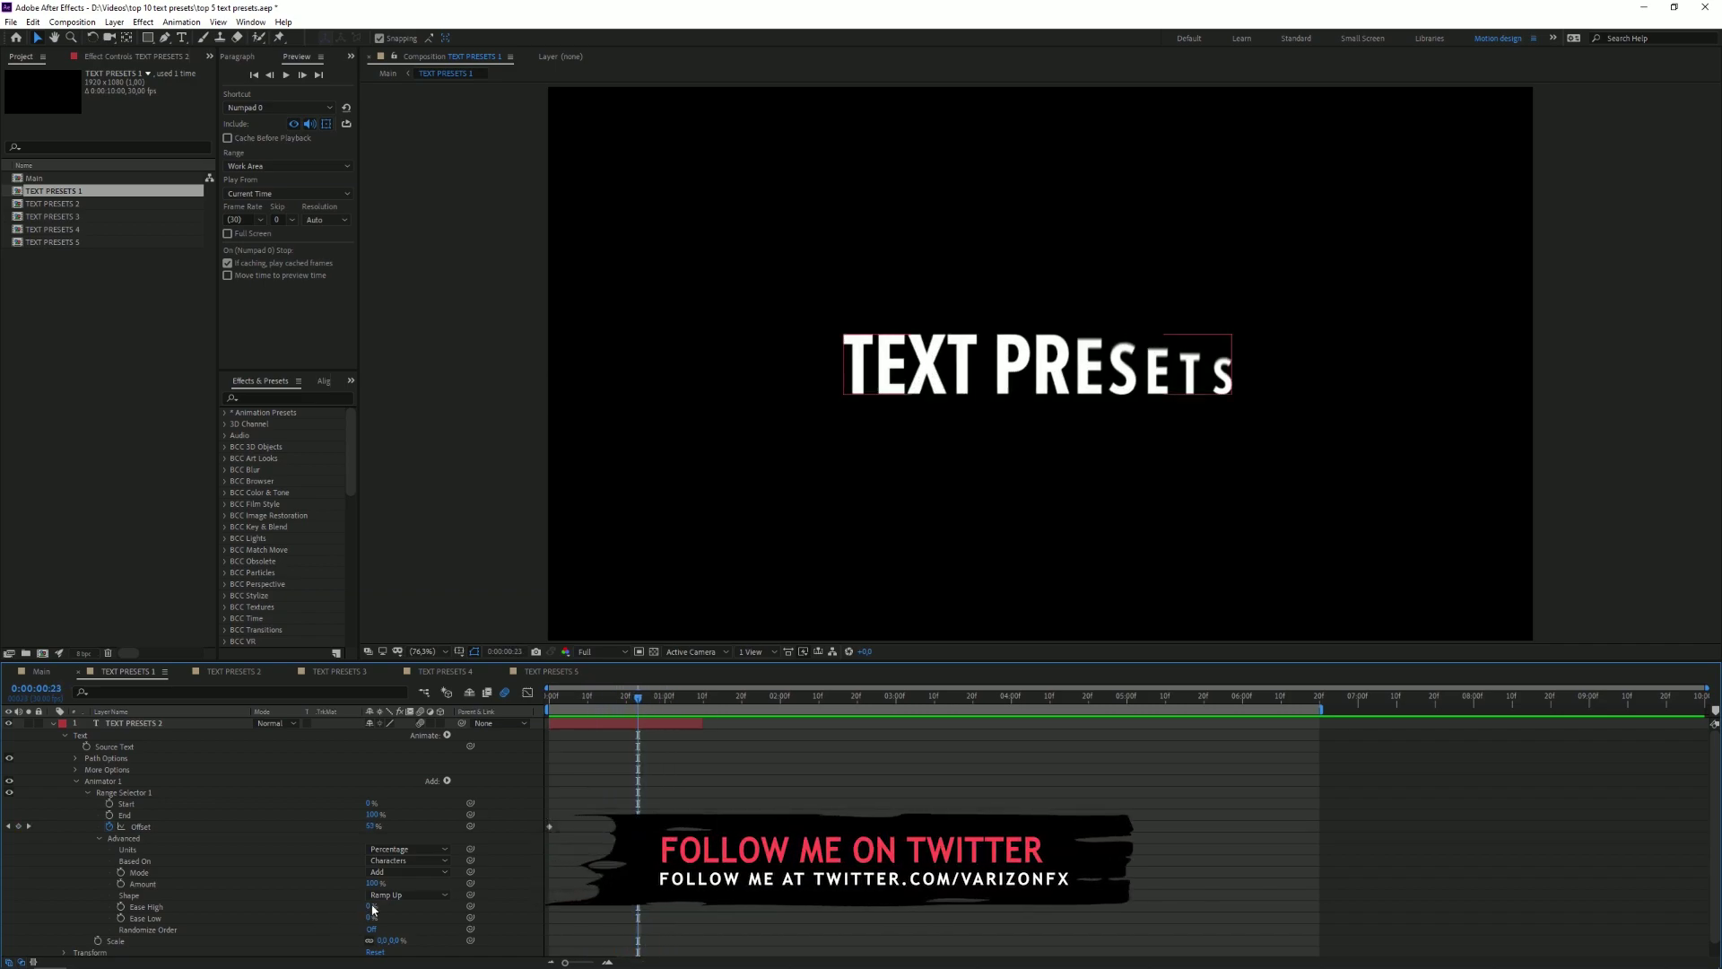
Step: Adjust the range selector's Ease Low and set its Ease High to 50%
{"action": "left_click", "coordinate": [144, 920]}
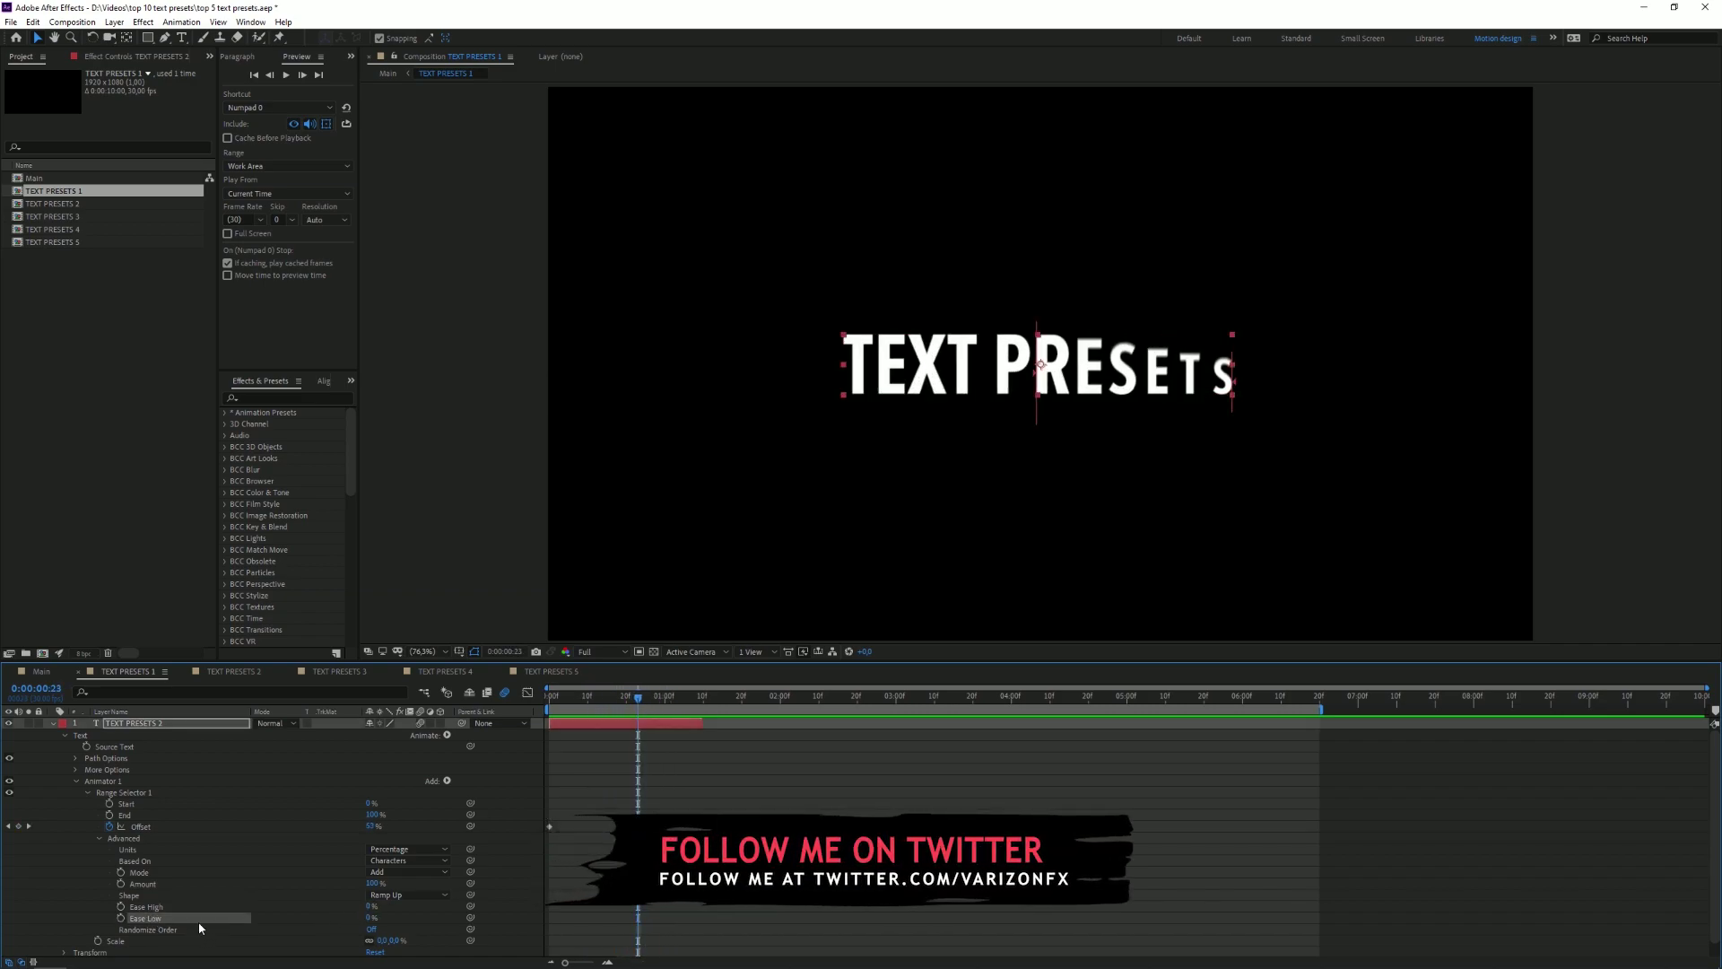
{"action": "left_click_drag", "start_coordinate": [367, 919], "coordinate": [456, 919]}
{"action": "key", "text": "F2"}
{"action": "left_click", "coordinate": [369, 906]}
{"action": "type", "text": "50"}
{"action": "left_click", "coordinate": [682, 884]}
Step: Preview the eased reveal and display the Offset keyframes of both text layers for comparison
{"action": "mouse_move", "coordinate": [611, 700]}
{"action": "left_mouse_down"}
{"action": "mouse_move", "coordinate": [547, 701]}
{"action": "mouse_move", "coordinate": [637, 700]}
{"action": "left_mouse_up"}
{"action": "key", "text": "u"}
{"action": "key", "text": "space"}
{"action": "left_click", "coordinate": [559, 699]}
{"action": "left_click_drag", "start_coordinate": [313, 801], "coordinate": [296, 683]}
{"action": "key", "text": "u"}
{"action": "left_click", "coordinate": [558, 830]}
{"action": "left_click_drag", "start_coordinate": [684, 769], "coordinate": [563, 798]}
{"action": "left_click", "coordinate": [589, 828]}
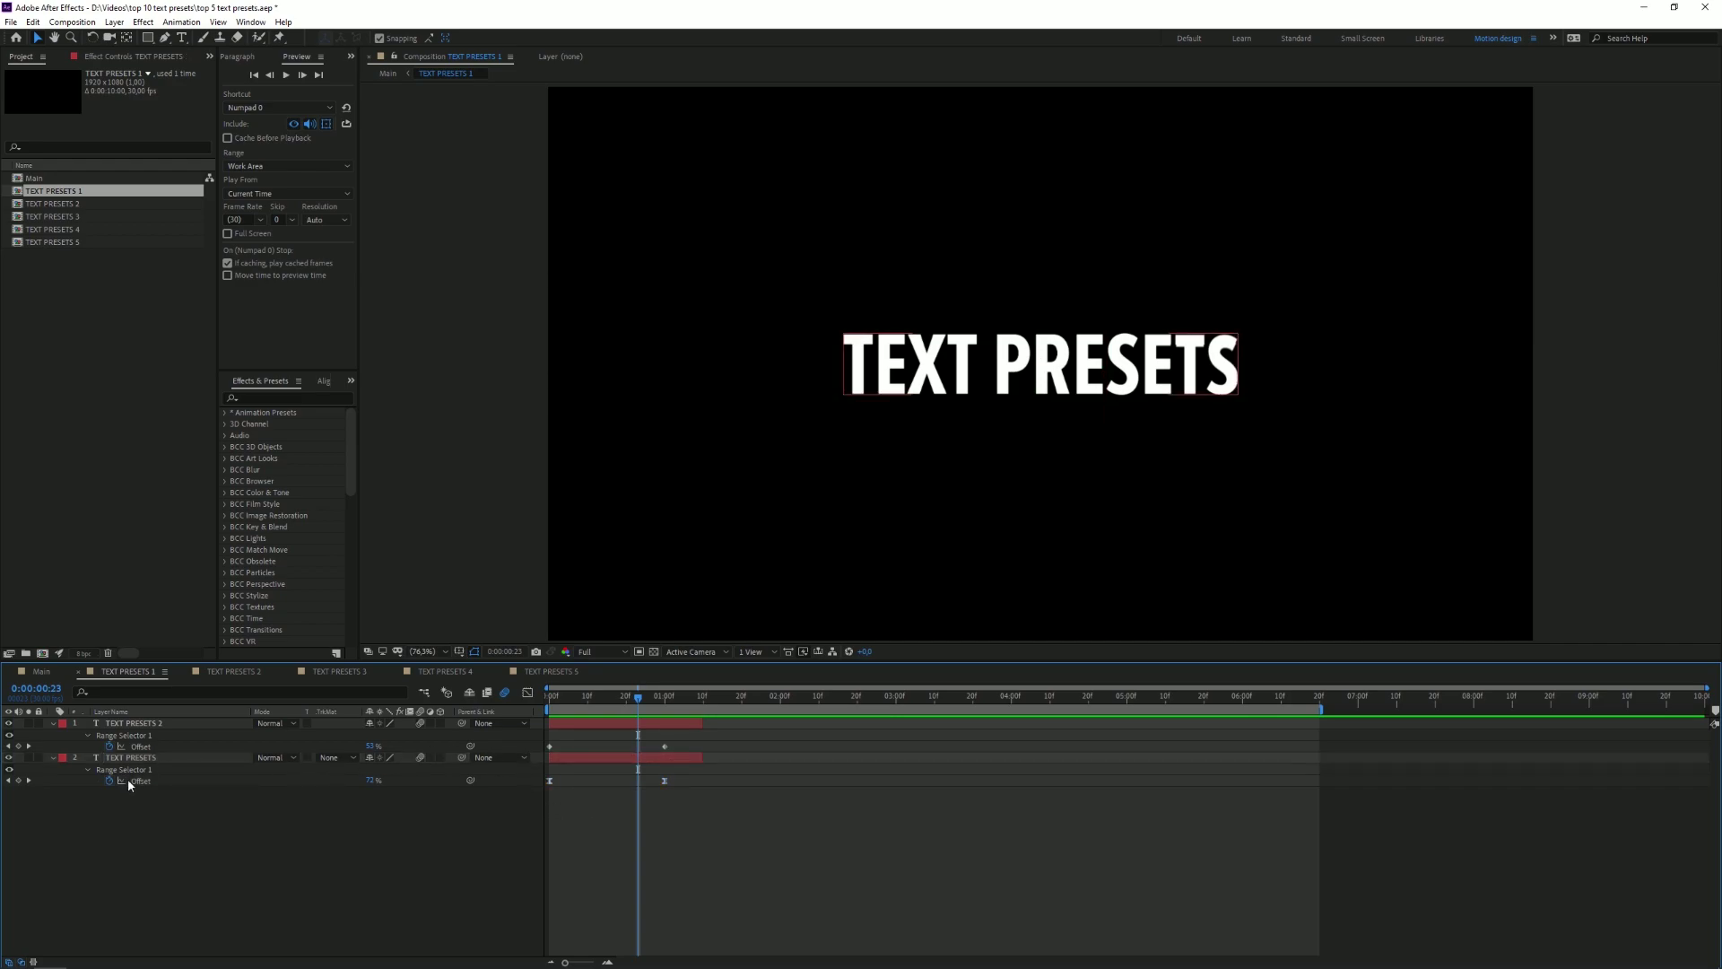
Step: In the TEXT PRESETS 2 composition, hide the finished layer, show the TEXT PRESETS 3 layer and expand its properties
{"action": "left_click", "coordinate": [230, 672]}
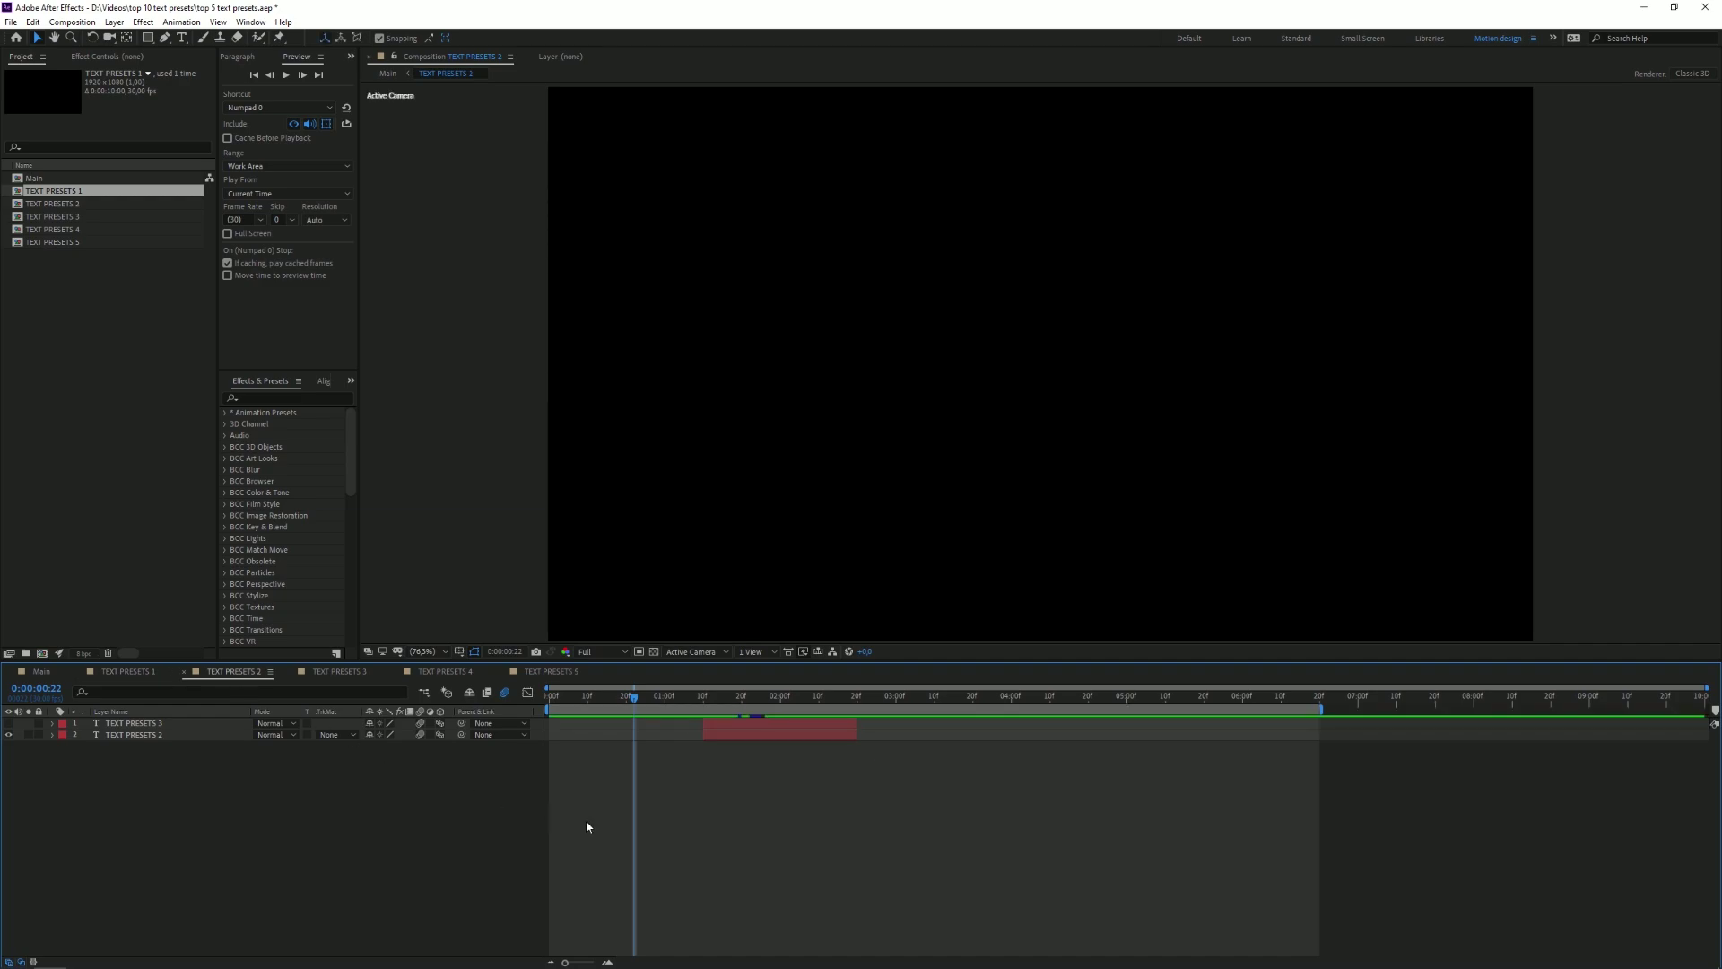
{"action": "left_click_drag", "start_coordinate": [713, 699], "coordinate": [780, 696]}
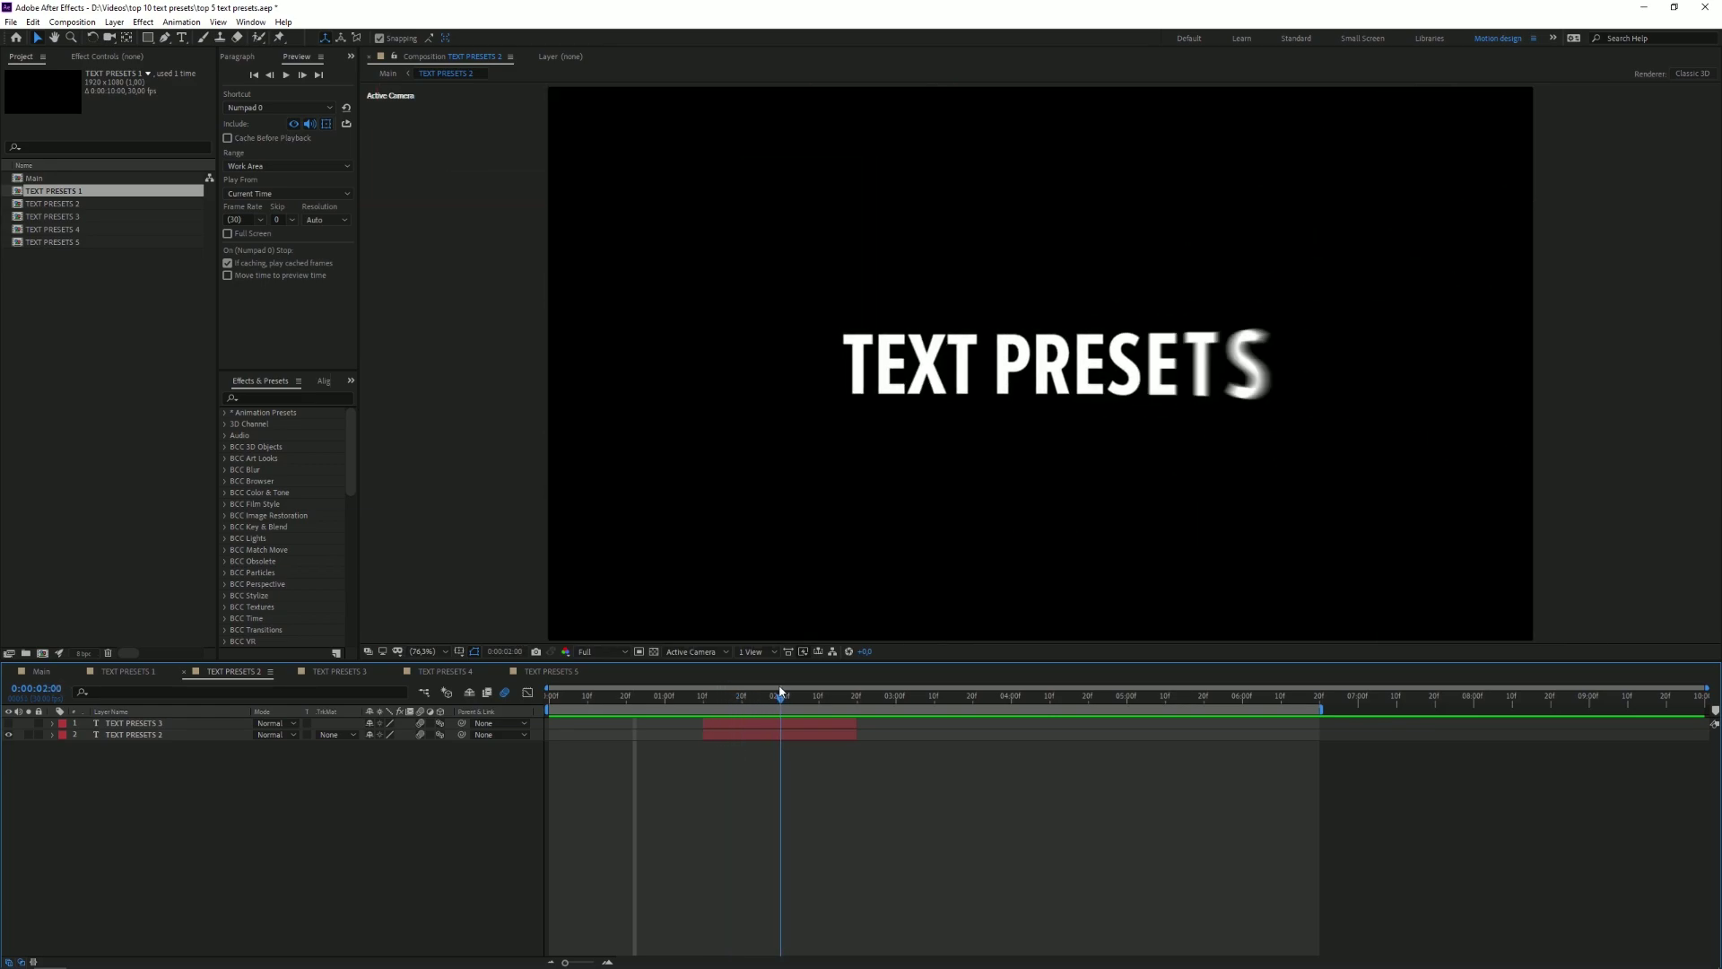
{"action": "left_click", "coordinate": [7, 735]}
{"action": "left_click", "coordinate": [9, 722]}
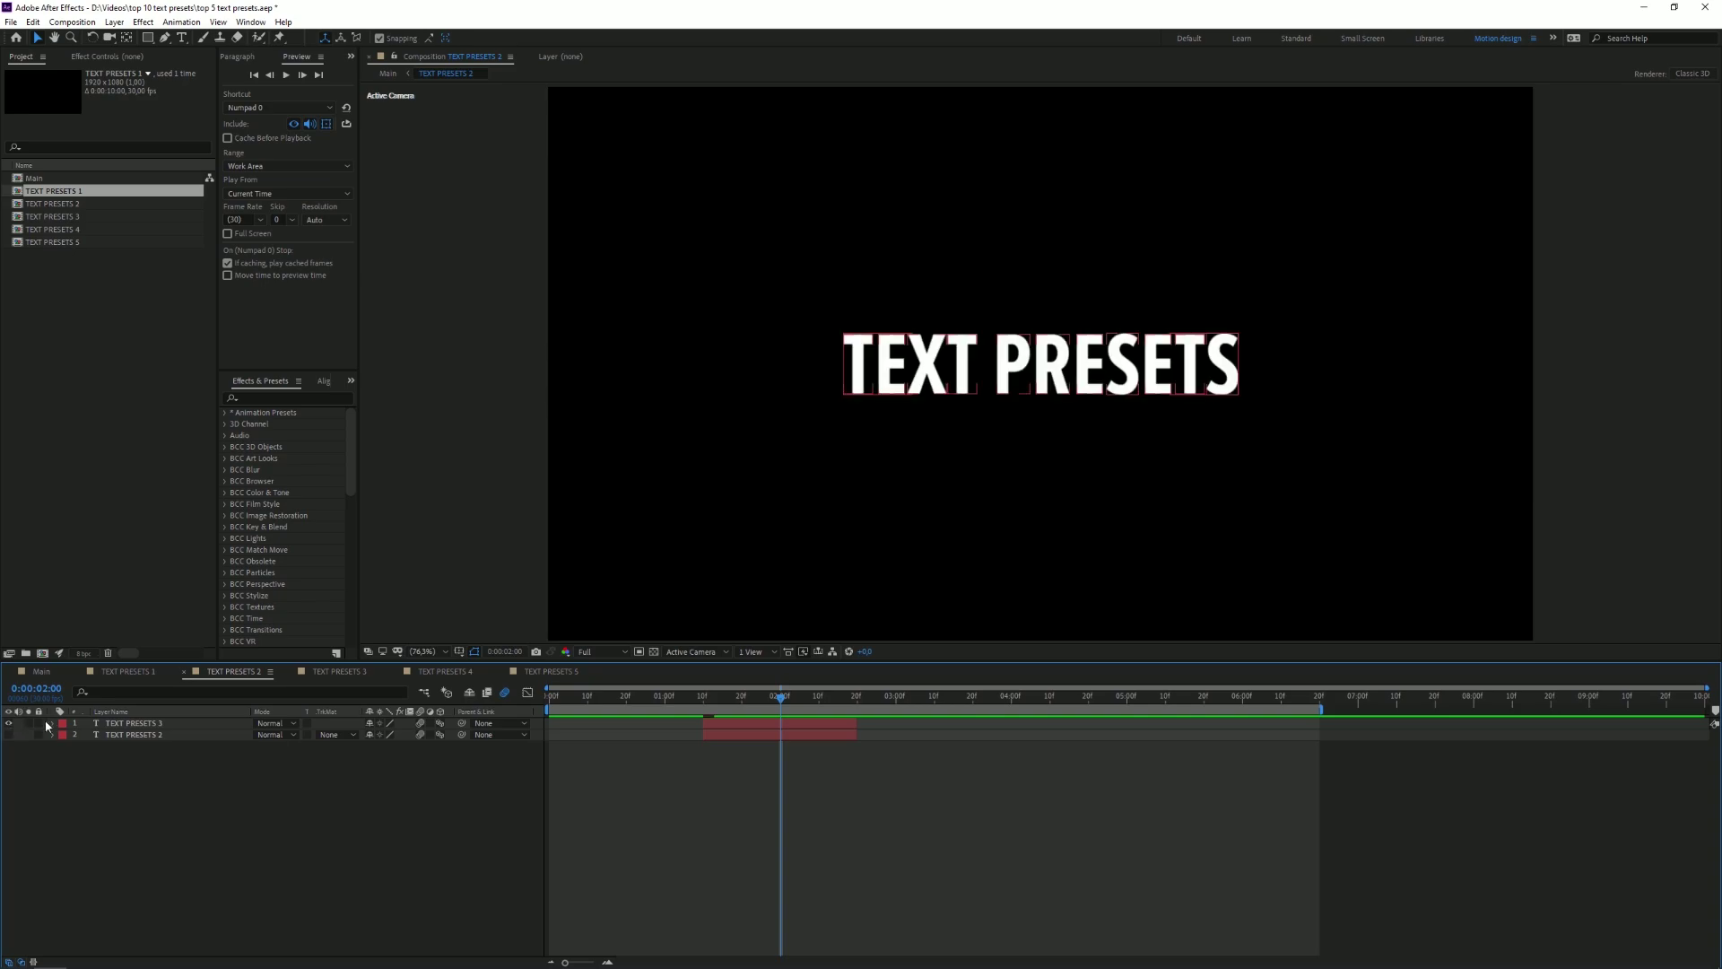
{"action": "left_click", "coordinate": [52, 723]}
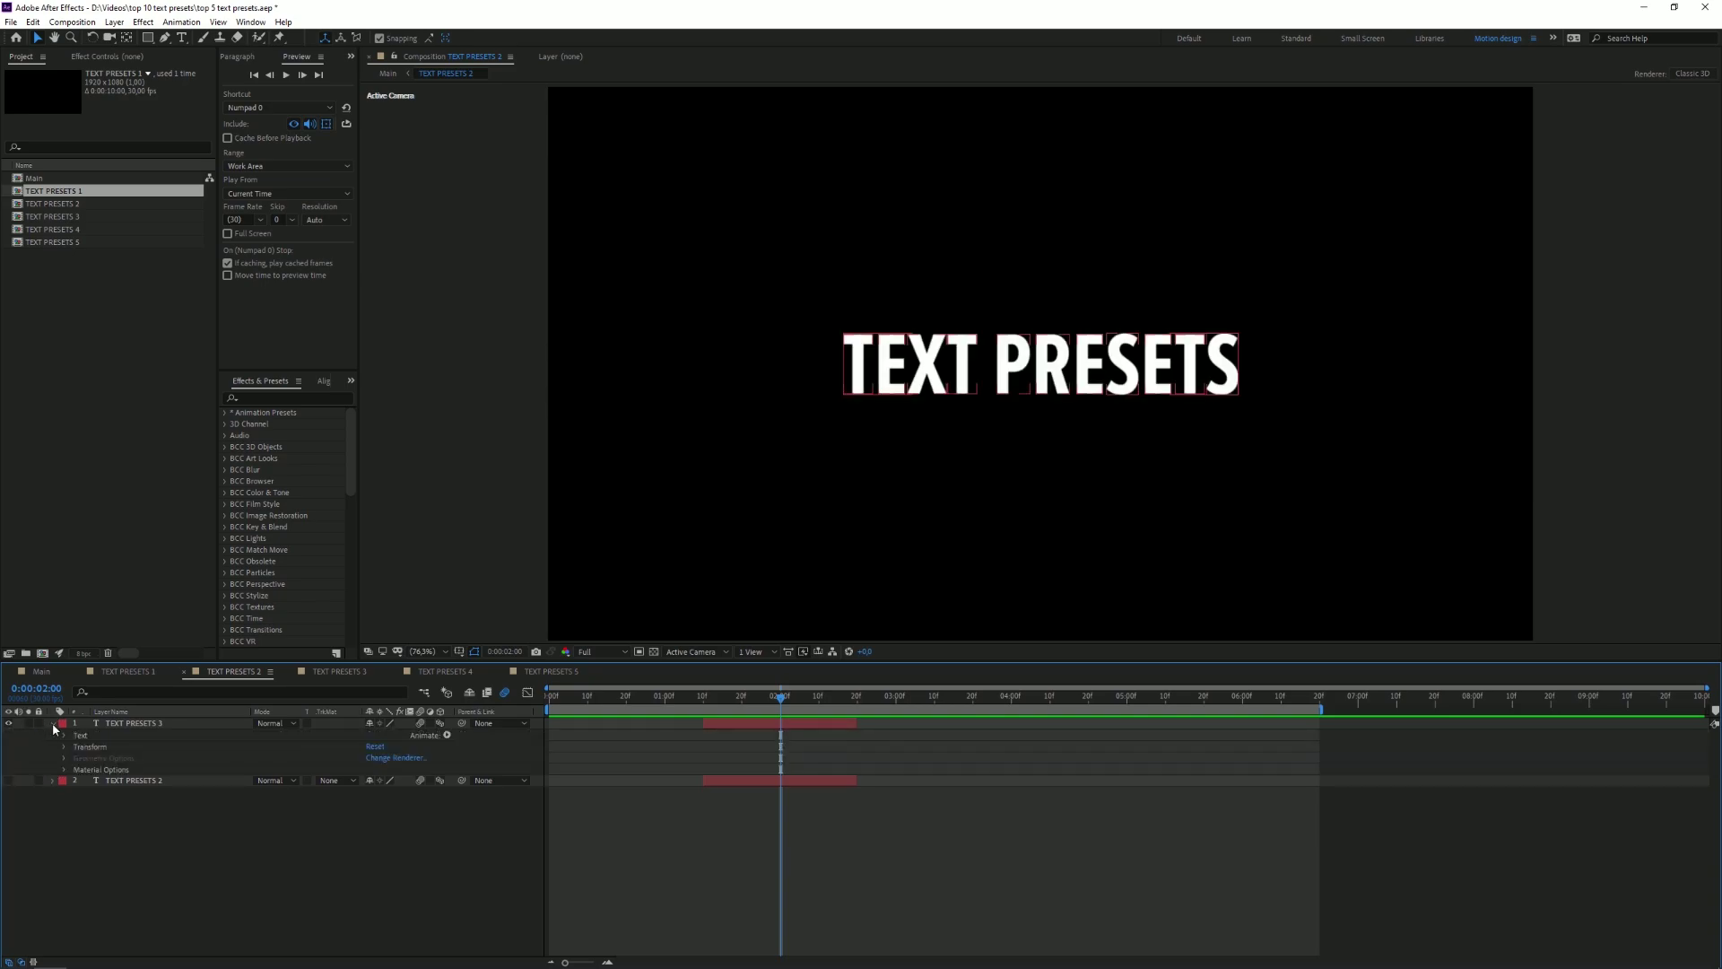
Step: Turn per-character 3D off and back on for the TEXT PRESETS 3 layer
{"action": "left_click", "coordinate": [446, 736]}
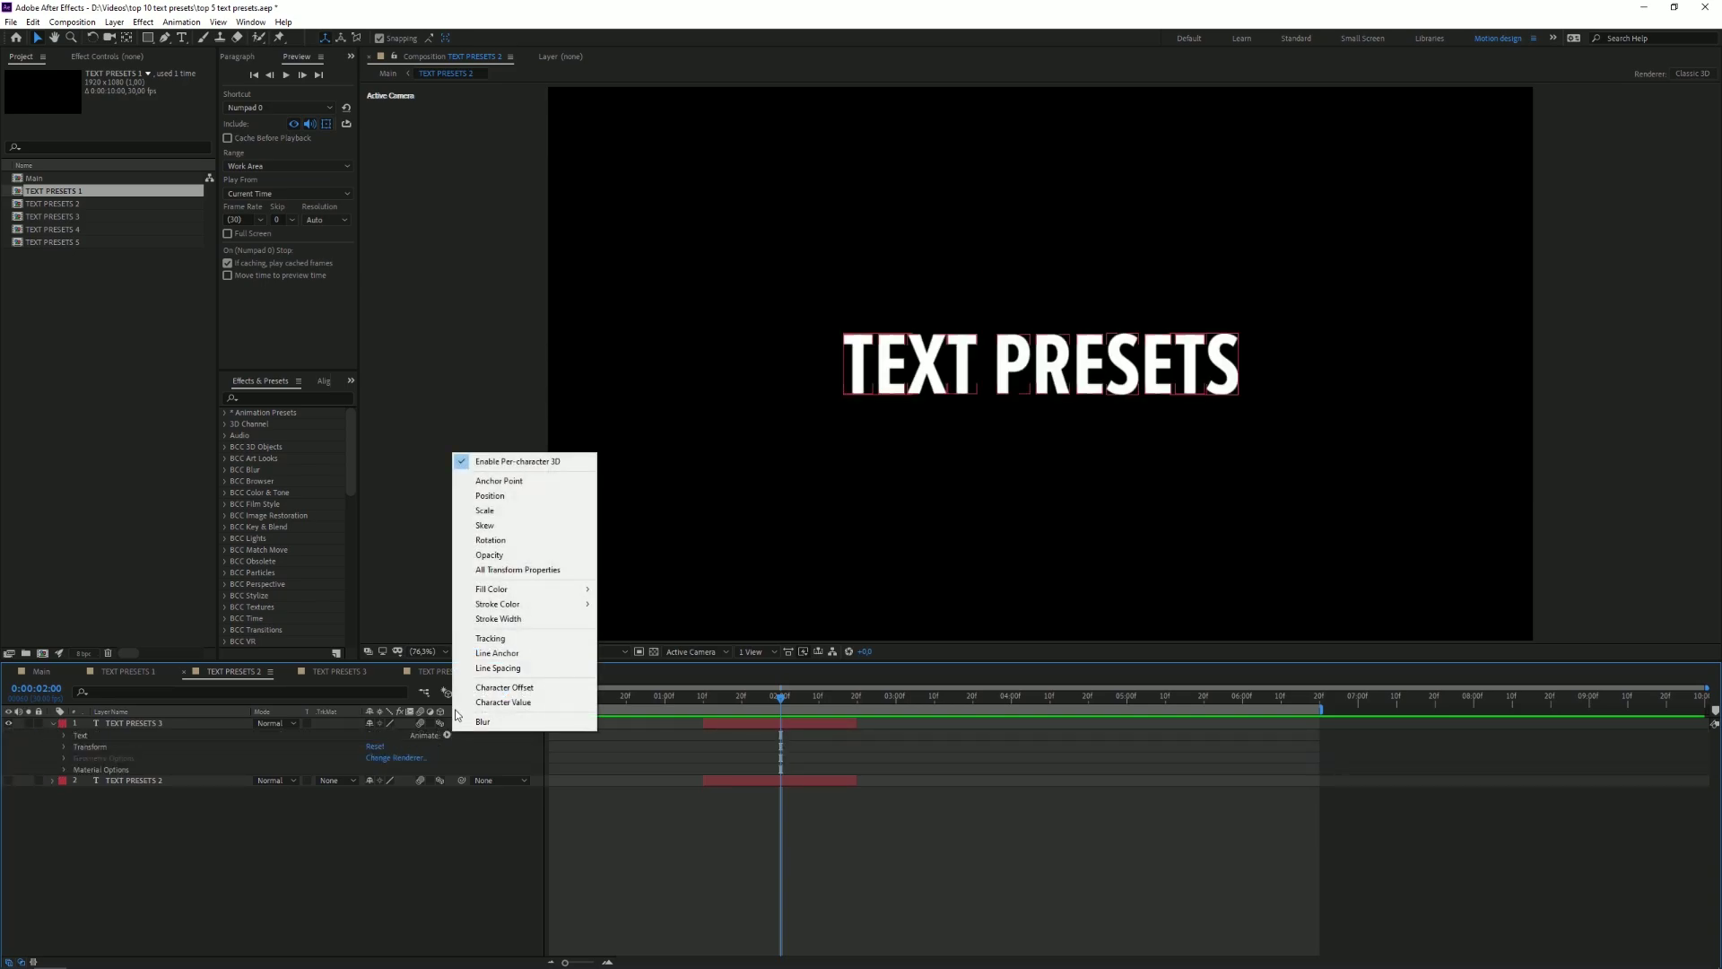
{"action": "left_click", "coordinate": [535, 464]}
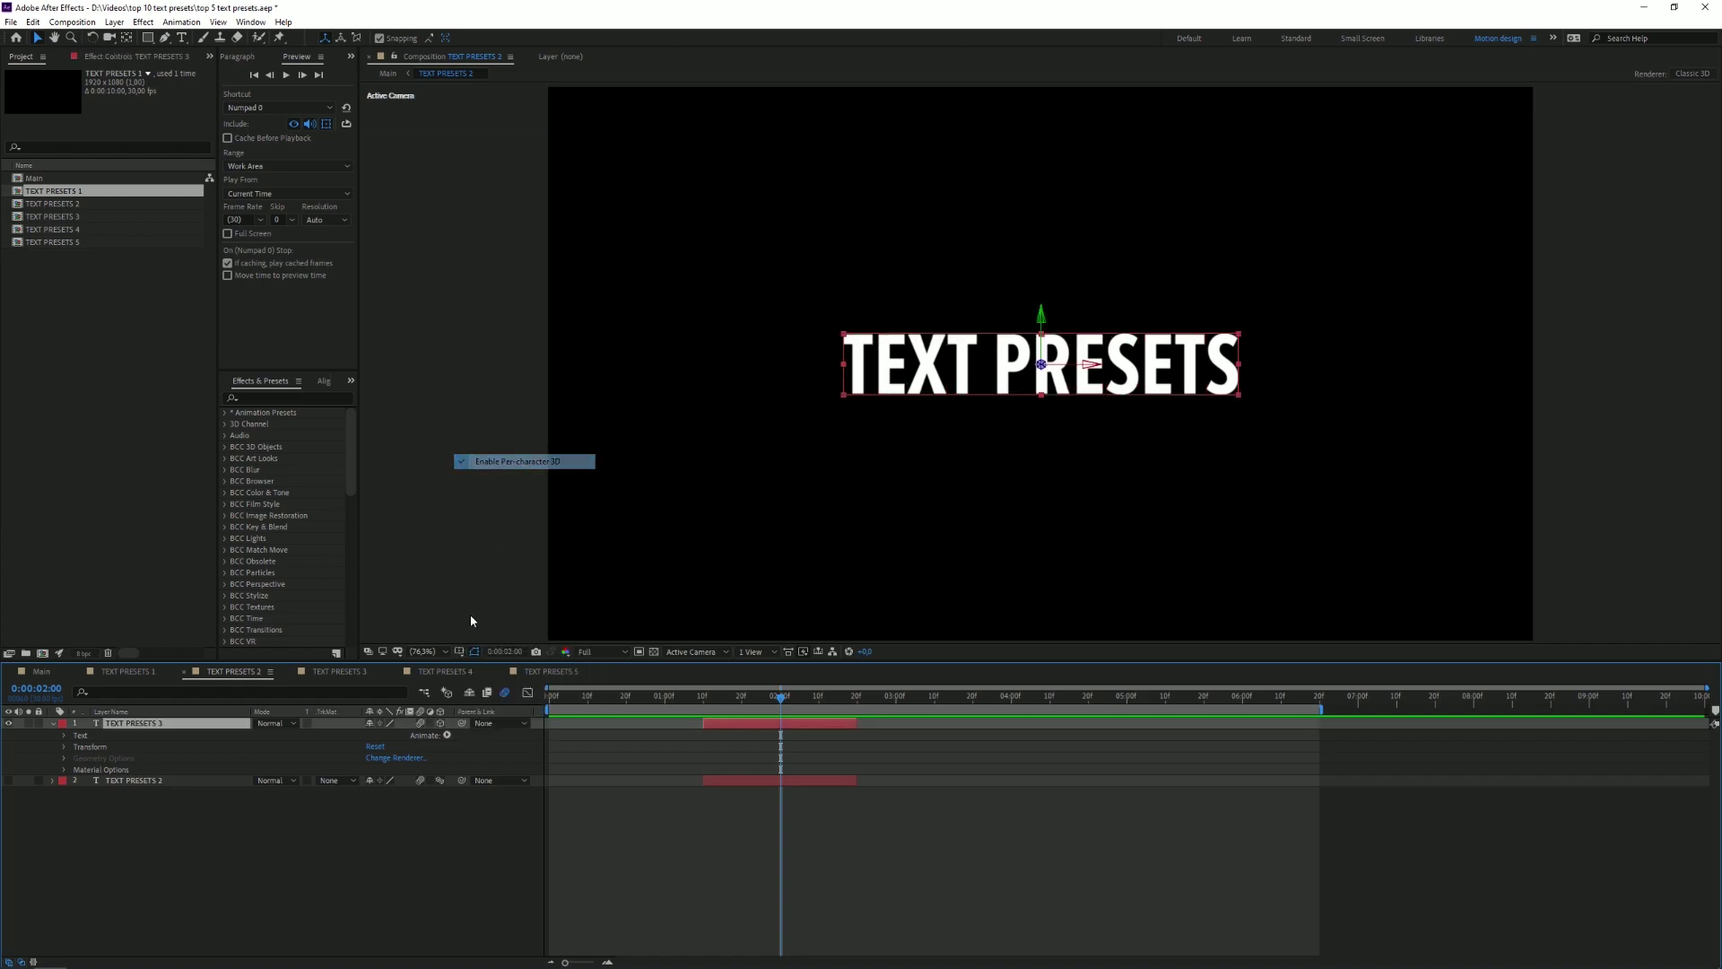
{"action": "left_click", "coordinate": [447, 735]}
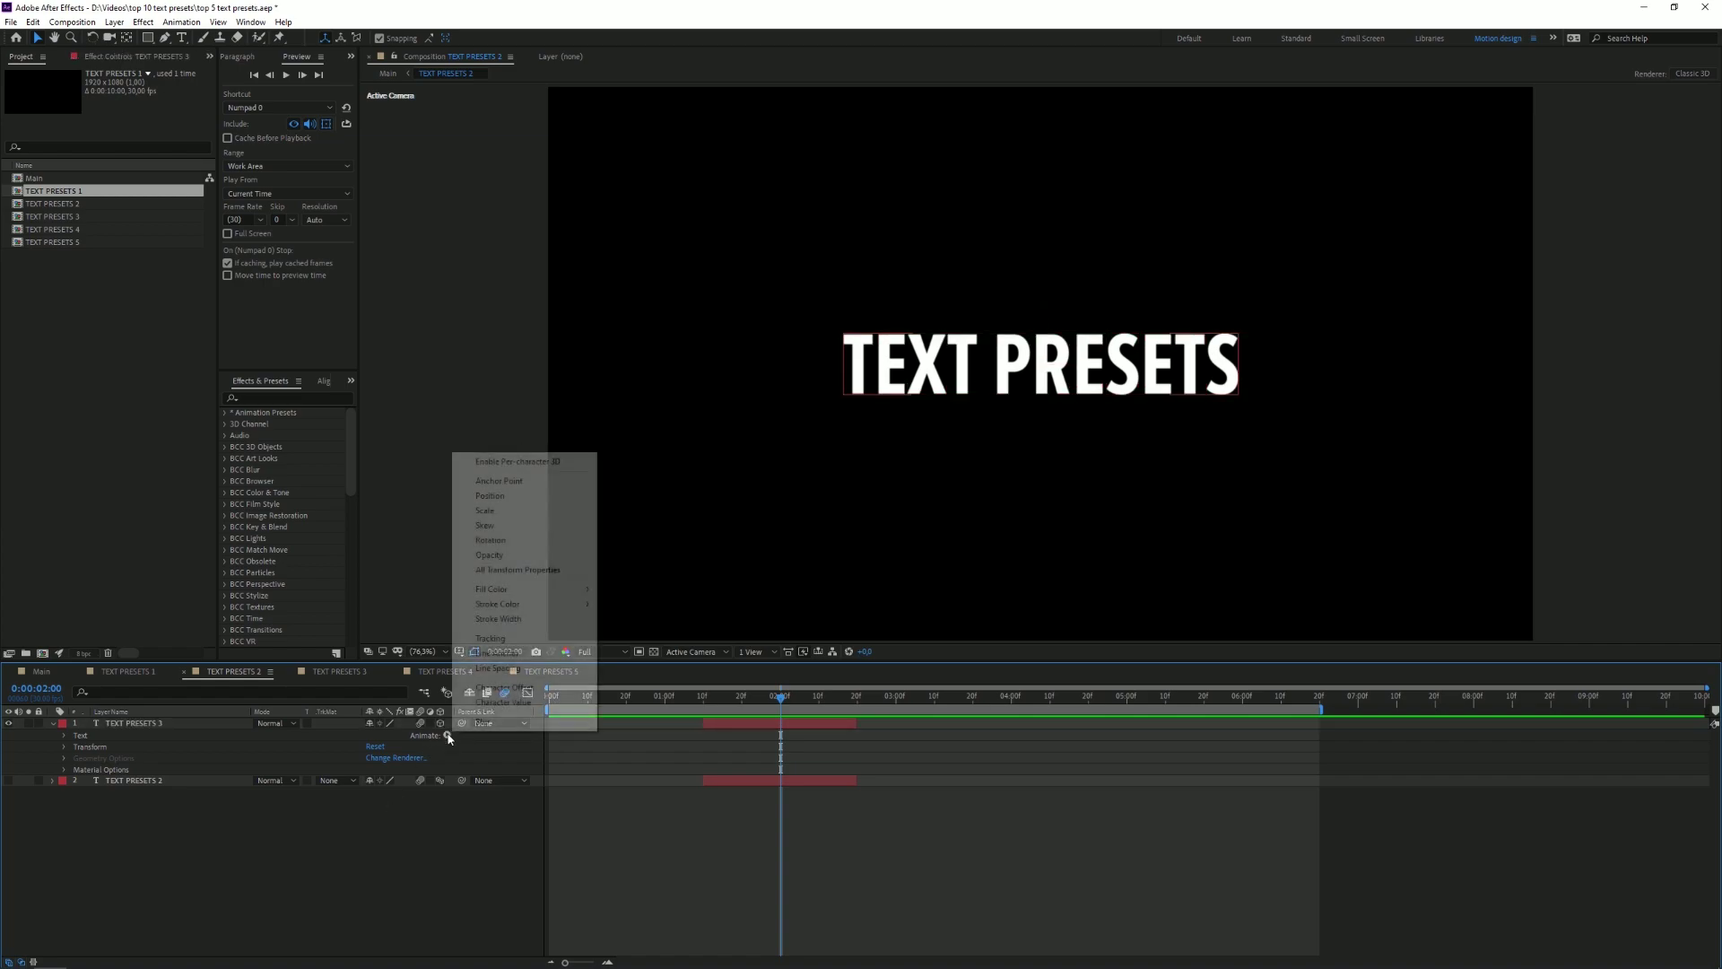
{"action": "left_click", "coordinate": [531, 465]}
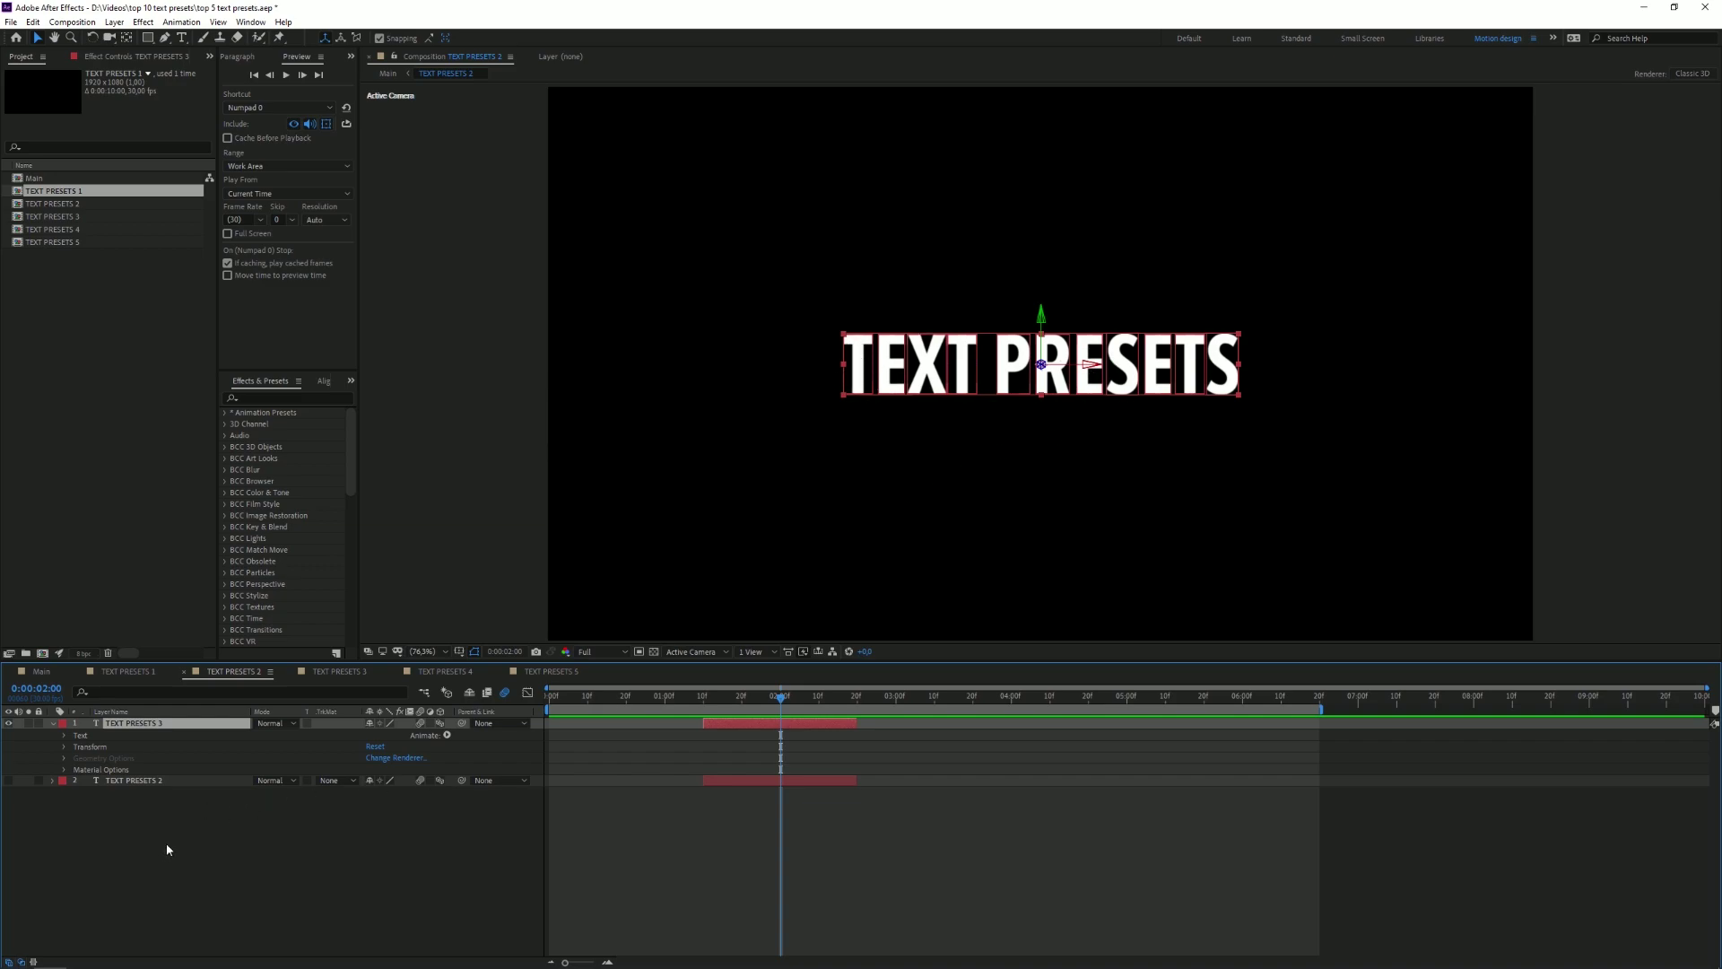
Step: Add a Position text animator to the TEXT PRESETS 3 layer and set its Z position to -2666.6667
{"action": "left_click", "coordinate": [447, 736]}
{"action": "left_click", "coordinate": [508, 495]}
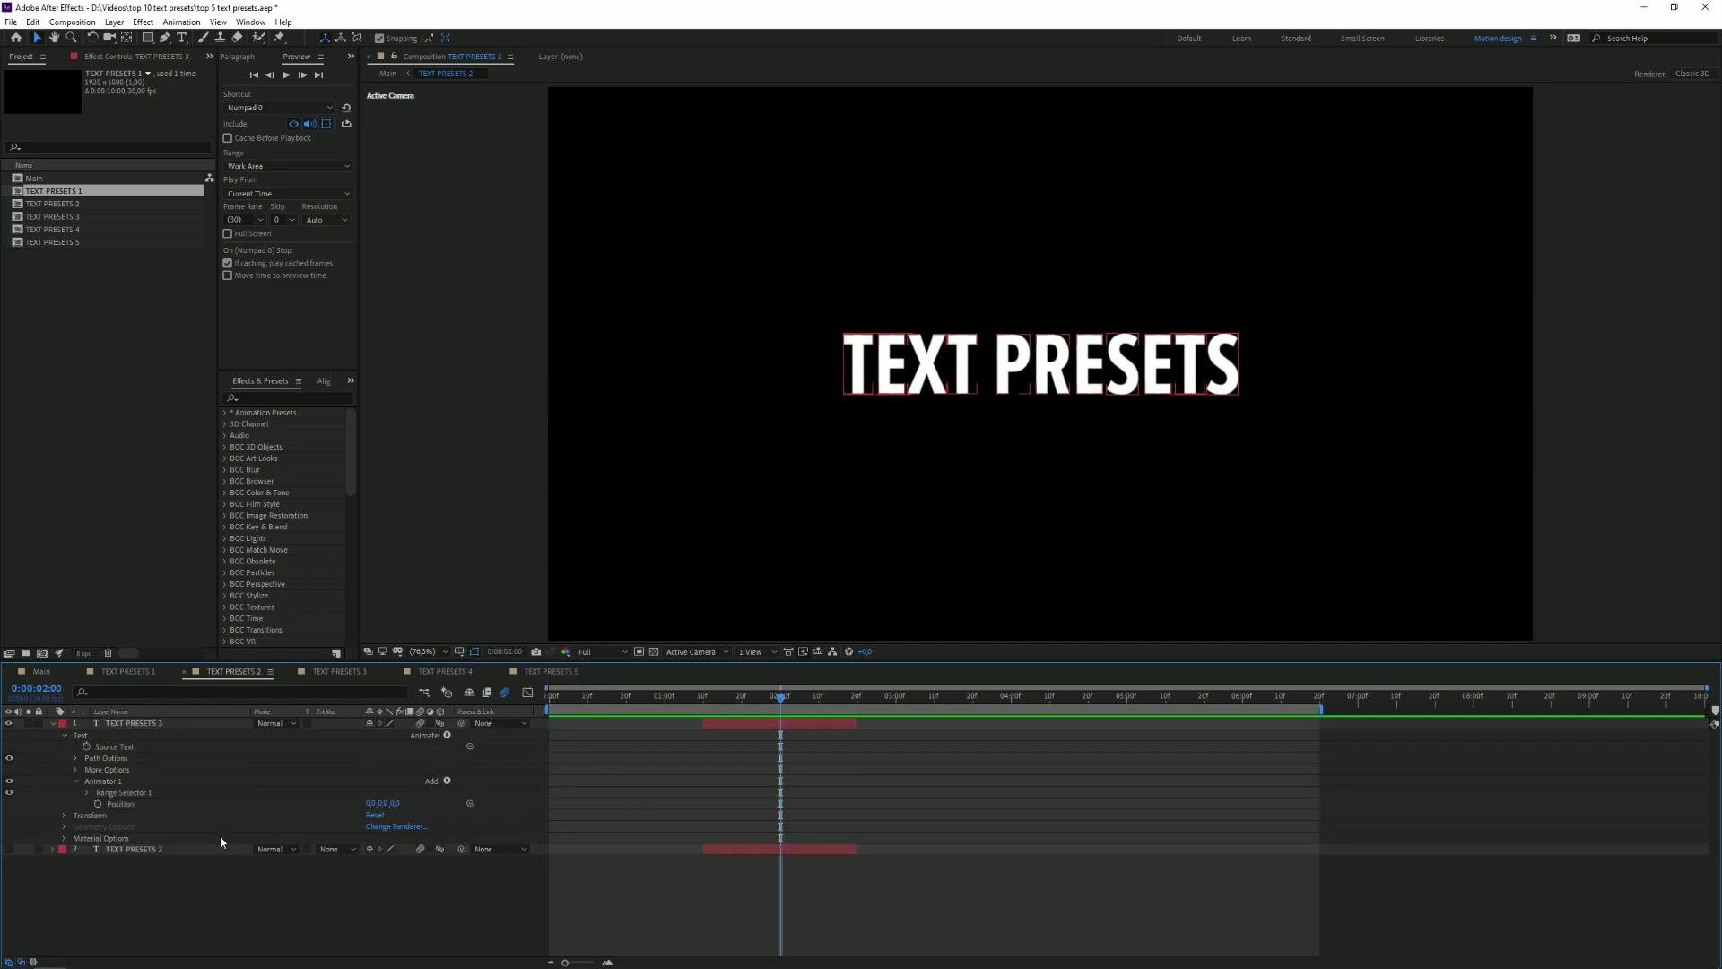
{"action": "left_click", "coordinate": [395, 803]}
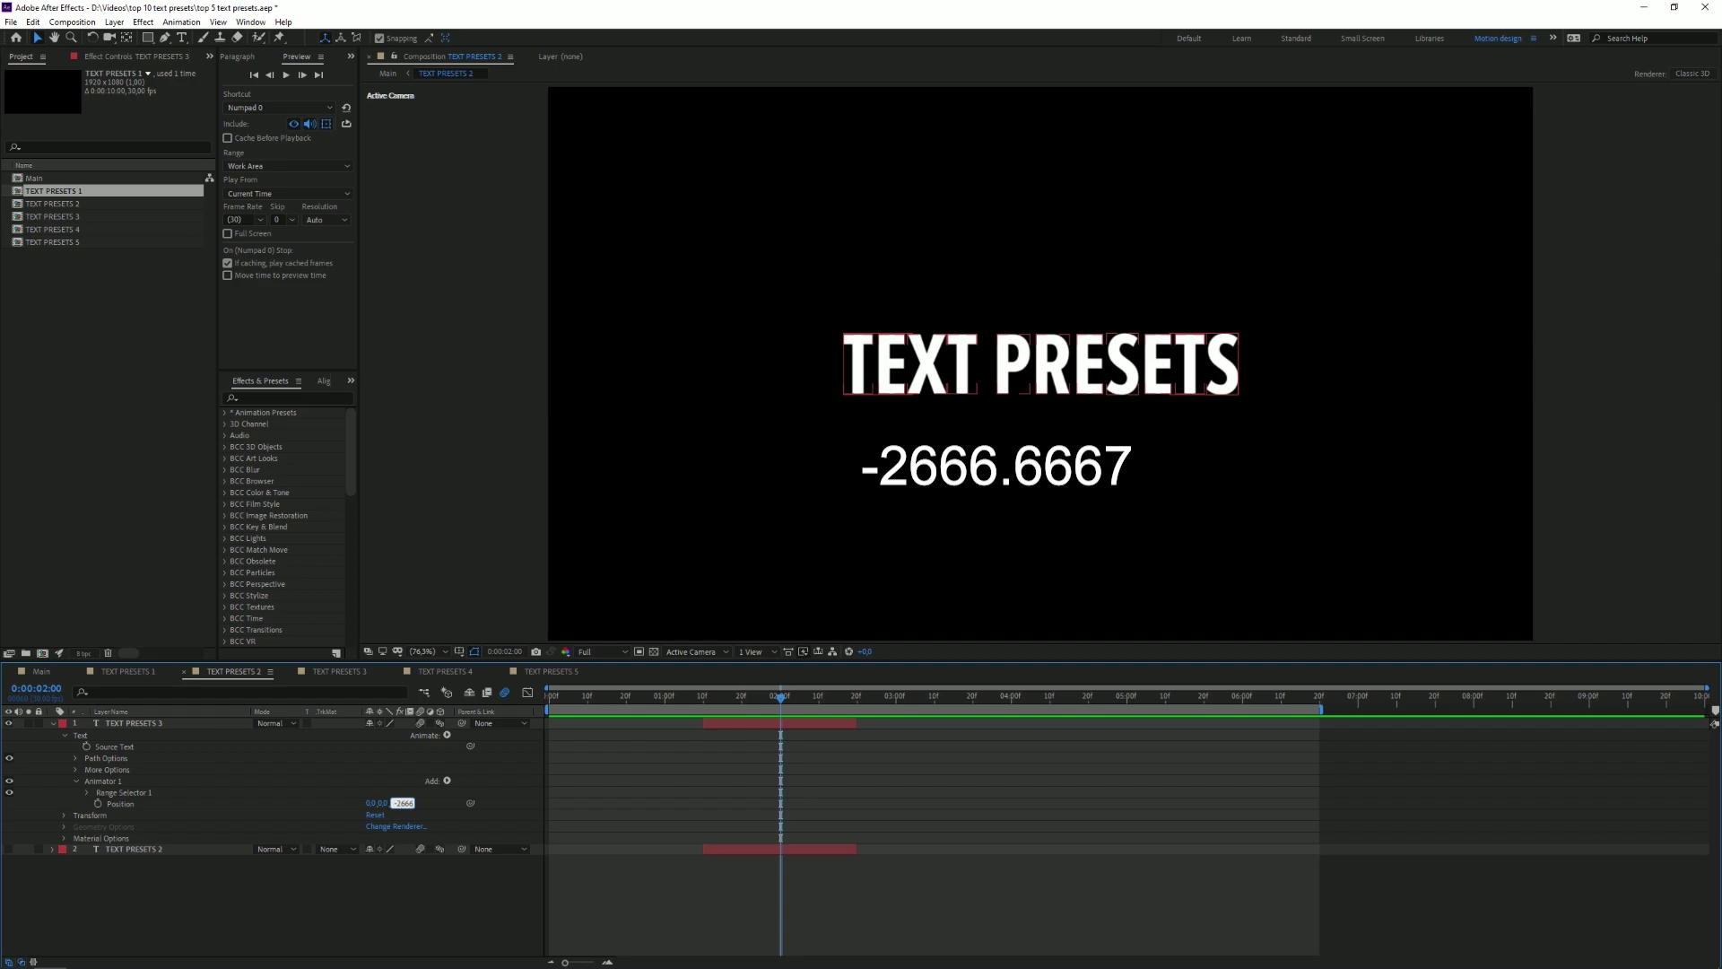
{"action": "type", "text": "-2666,6667"}
{"action": "key", "text": "Return"}
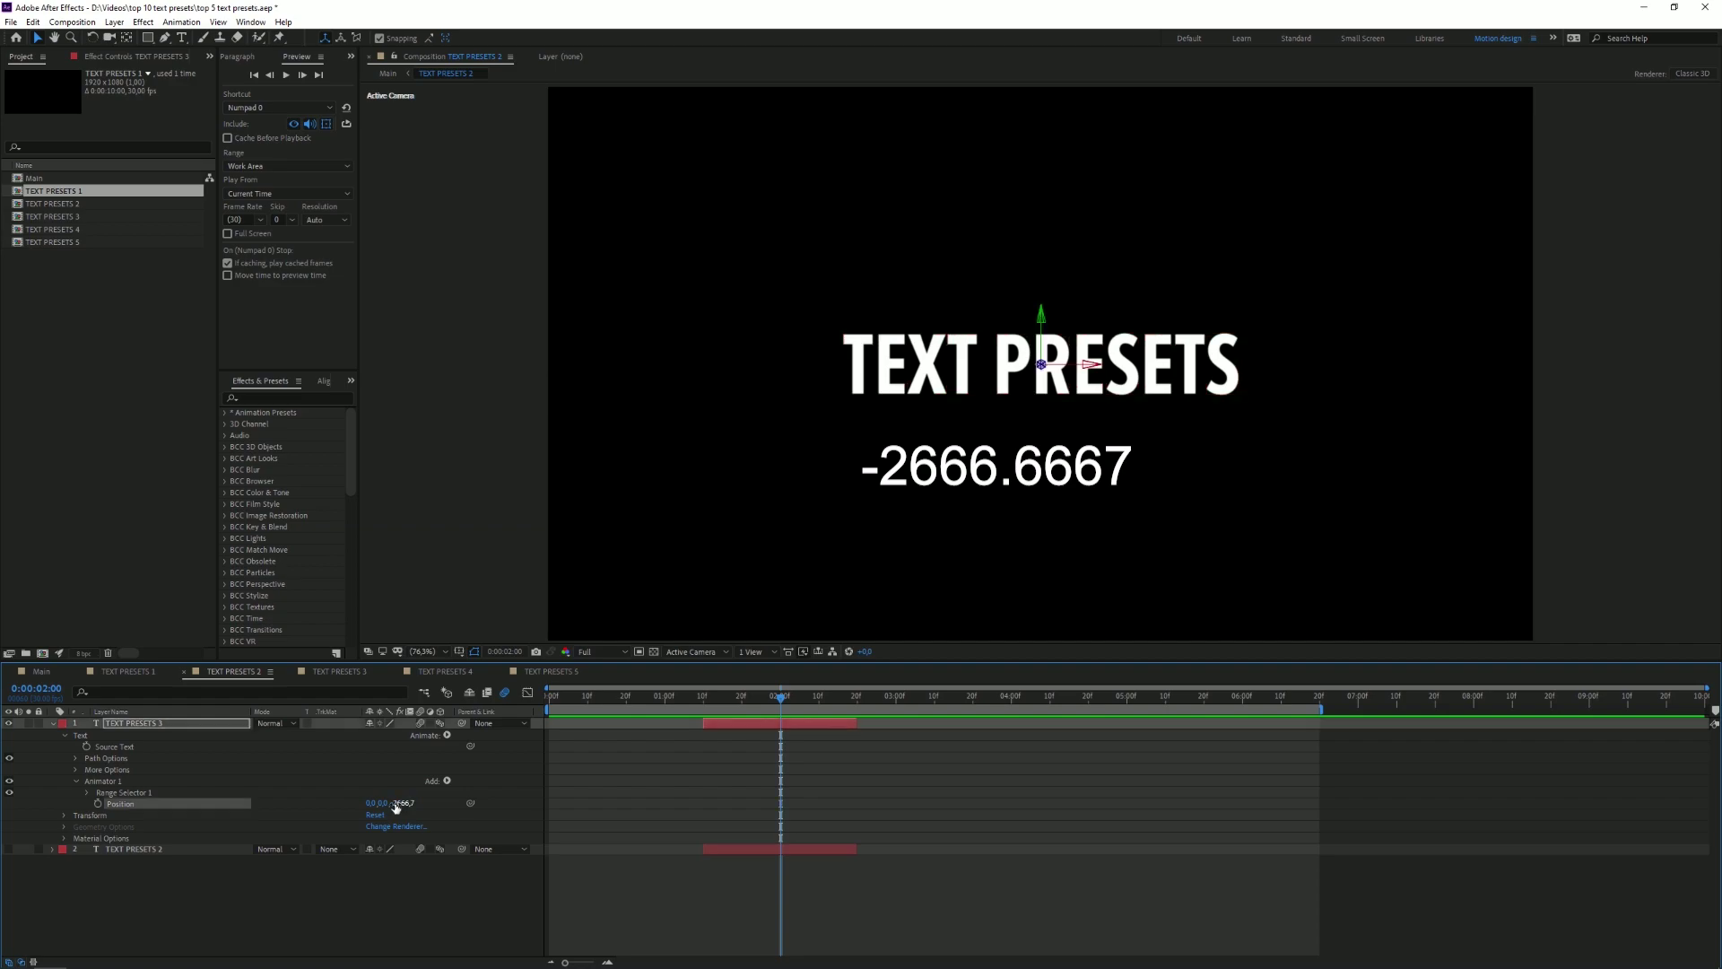
Step: At 0:00:01:10, expand the TEXT PRESETS 3 layer's range selector with its Advanced options and set the Shape to Ramp Up
{"action": "scroll", "coordinate": [927, 316], "scroll_direction": "down", "scroll_amount": 1}
{"action": "scroll", "coordinate": [929, 317], "scroll_direction": "up", "scroll_amount": 1}
{"action": "left_click", "coordinate": [704, 696]}
{"action": "left_click", "coordinate": [87, 793]}
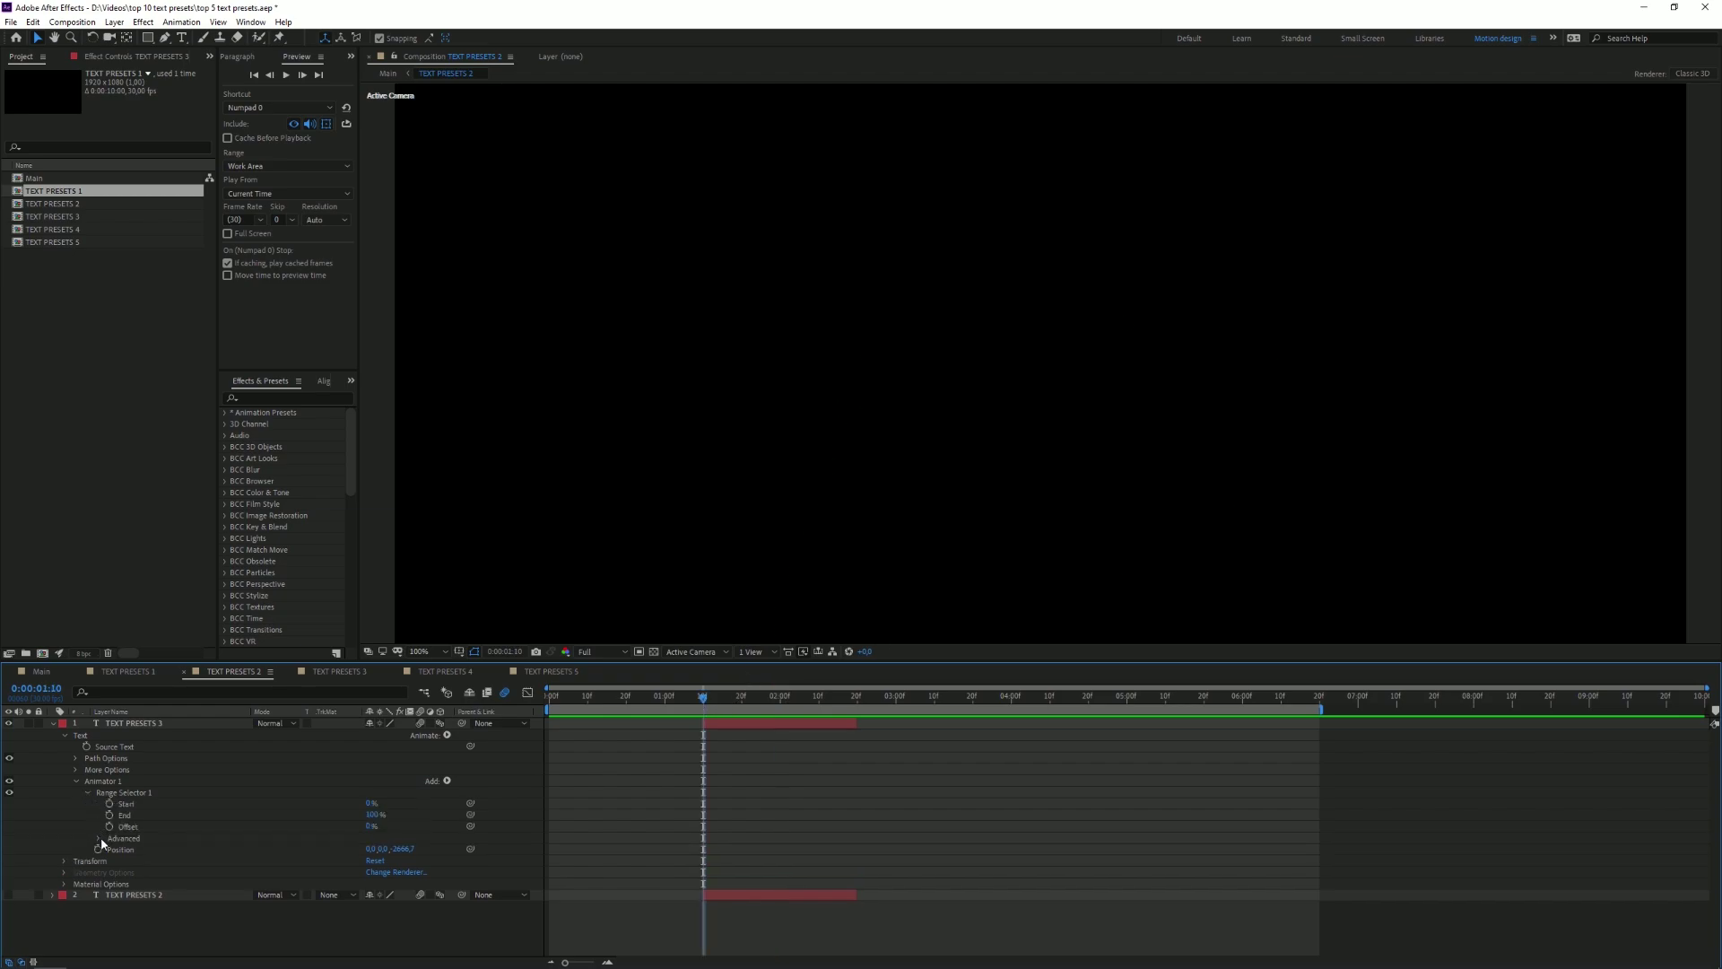
{"action": "left_click", "coordinate": [100, 839]}
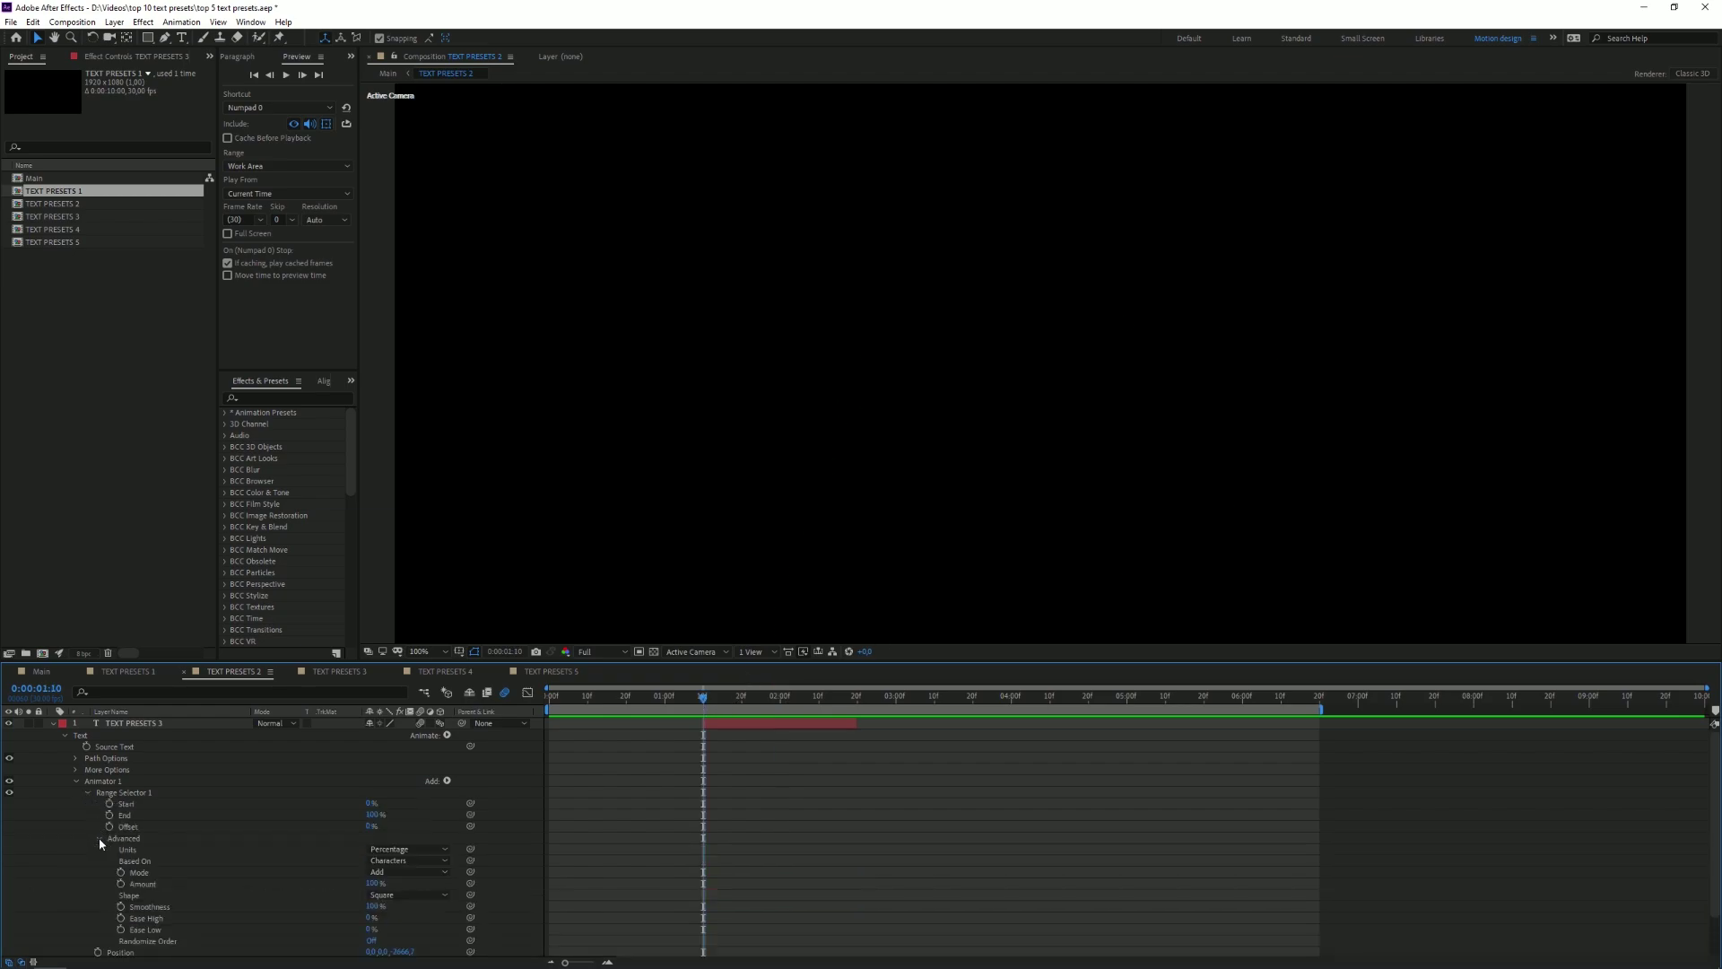
{"action": "left_click", "coordinate": [397, 894]}
{"action": "left_click", "coordinate": [401, 827]}
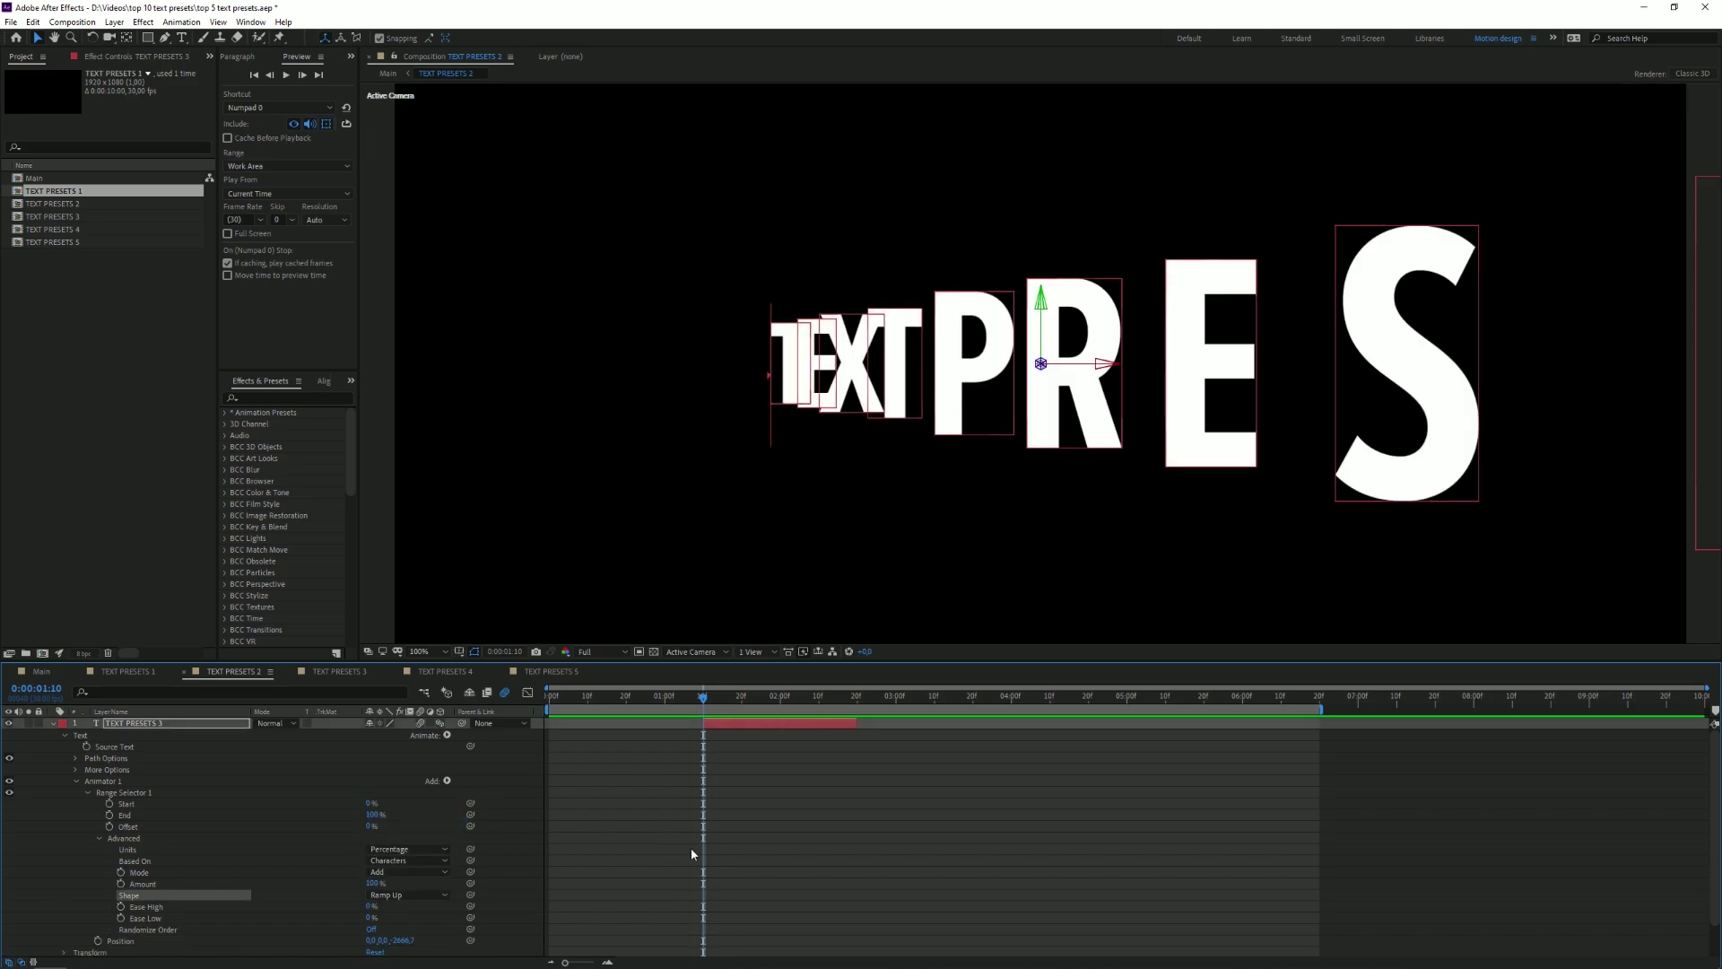
Step: Keyframe the range selector's Offset at -100% at 0:00:01:10 and at 100% at about 0:00:02:10
{"action": "left_click", "coordinate": [351, 828]}
{"action": "left_click_drag", "start_coordinate": [371, 826], "coordinate": [212, 834]}
{"action": "left_click", "coordinate": [110, 826]}
{"action": "left_click_drag", "start_coordinate": [795, 697], "coordinate": [818, 697]}
{"action": "left_click", "coordinate": [727, 799]}
{"action": "left_click_drag", "start_coordinate": [378, 830], "coordinate": [574, 826]}
Step: Preview the Z-position reveal from before the first Offset keyframe and stop partway through the animation
{"action": "left_click_drag", "start_coordinate": [700, 698], "coordinate": [646, 698]}
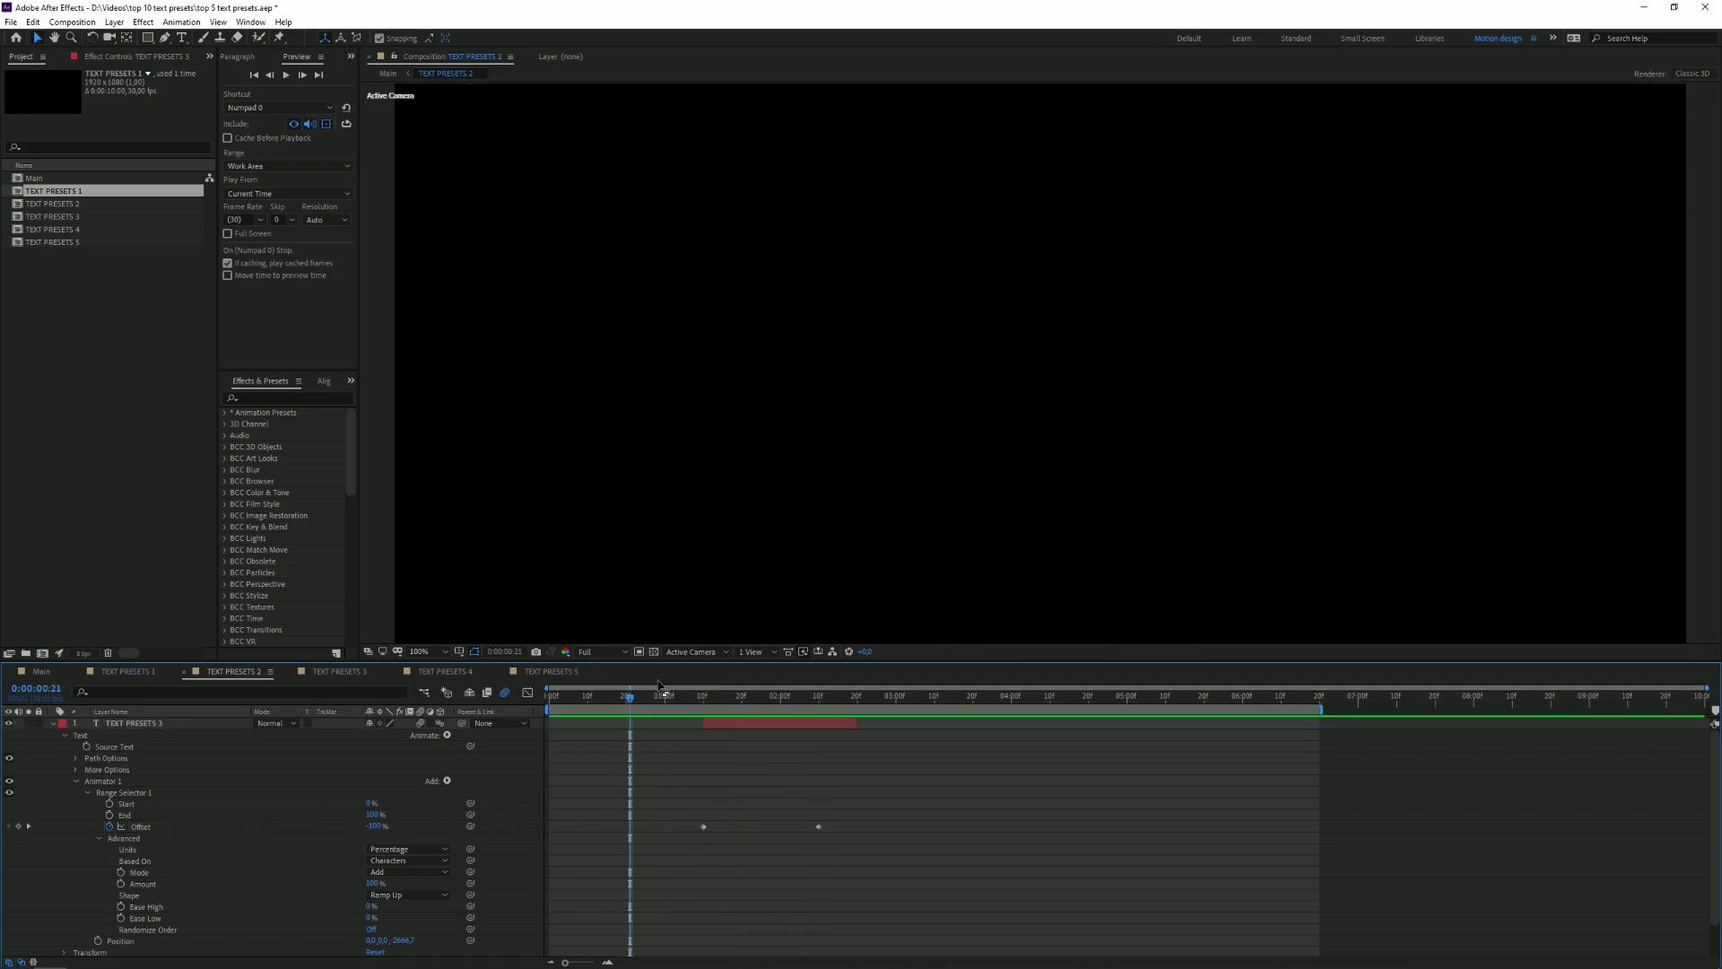
{"action": "scroll", "coordinate": [892, 486], "scroll_direction": "down", "scroll_amount": 1}
{"action": "key", "text": "space"}
{"action": "left_click", "coordinate": [691, 699]}
{"action": "key", "text": "space"}
{"action": "left_click", "coordinate": [698, 700]}
{"action": "left_click_drag", "start_coordinate": [691, 708], "coordinate": [750, 731]}
Step: Set the range selector's Ease High to 50% and Ease Low to 100%
{"action": "left_click", "coordinate": [369, 907]}
{"action": "type", "text": "5"}
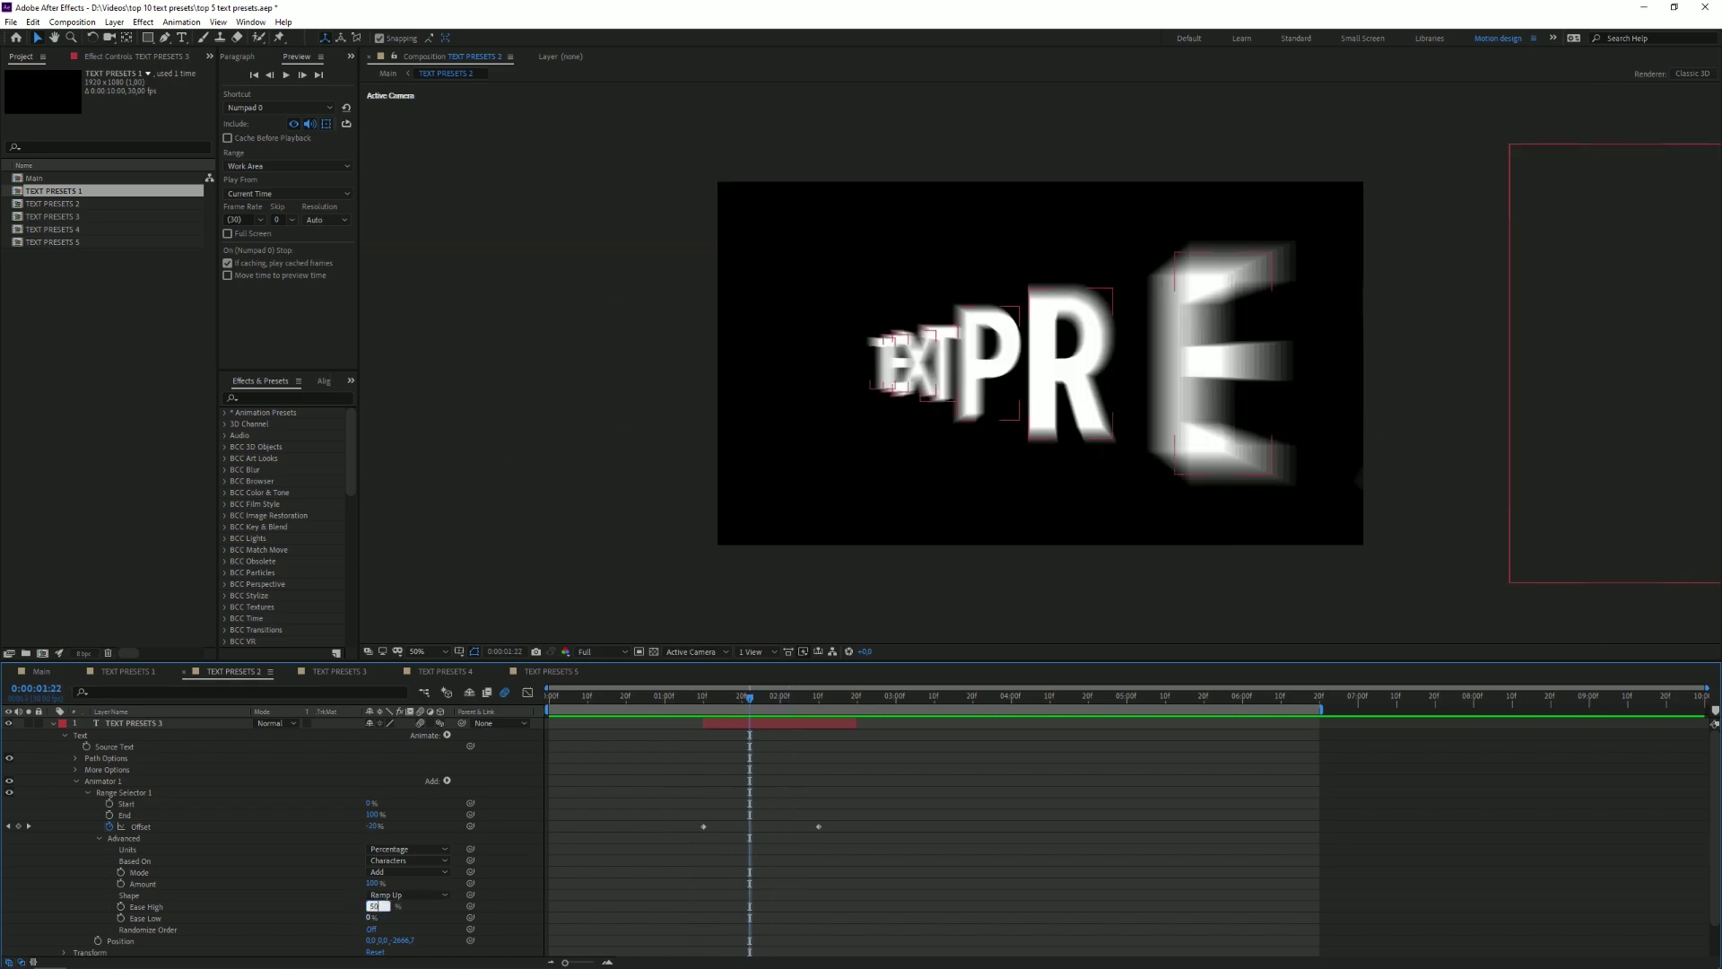
{"action": "type", "text": "0"}
{"action": "key", "text": "Return"}
{"action": "left_click_drag", "start_coordinate": [370, 919], "coordinate": [517, 908]}
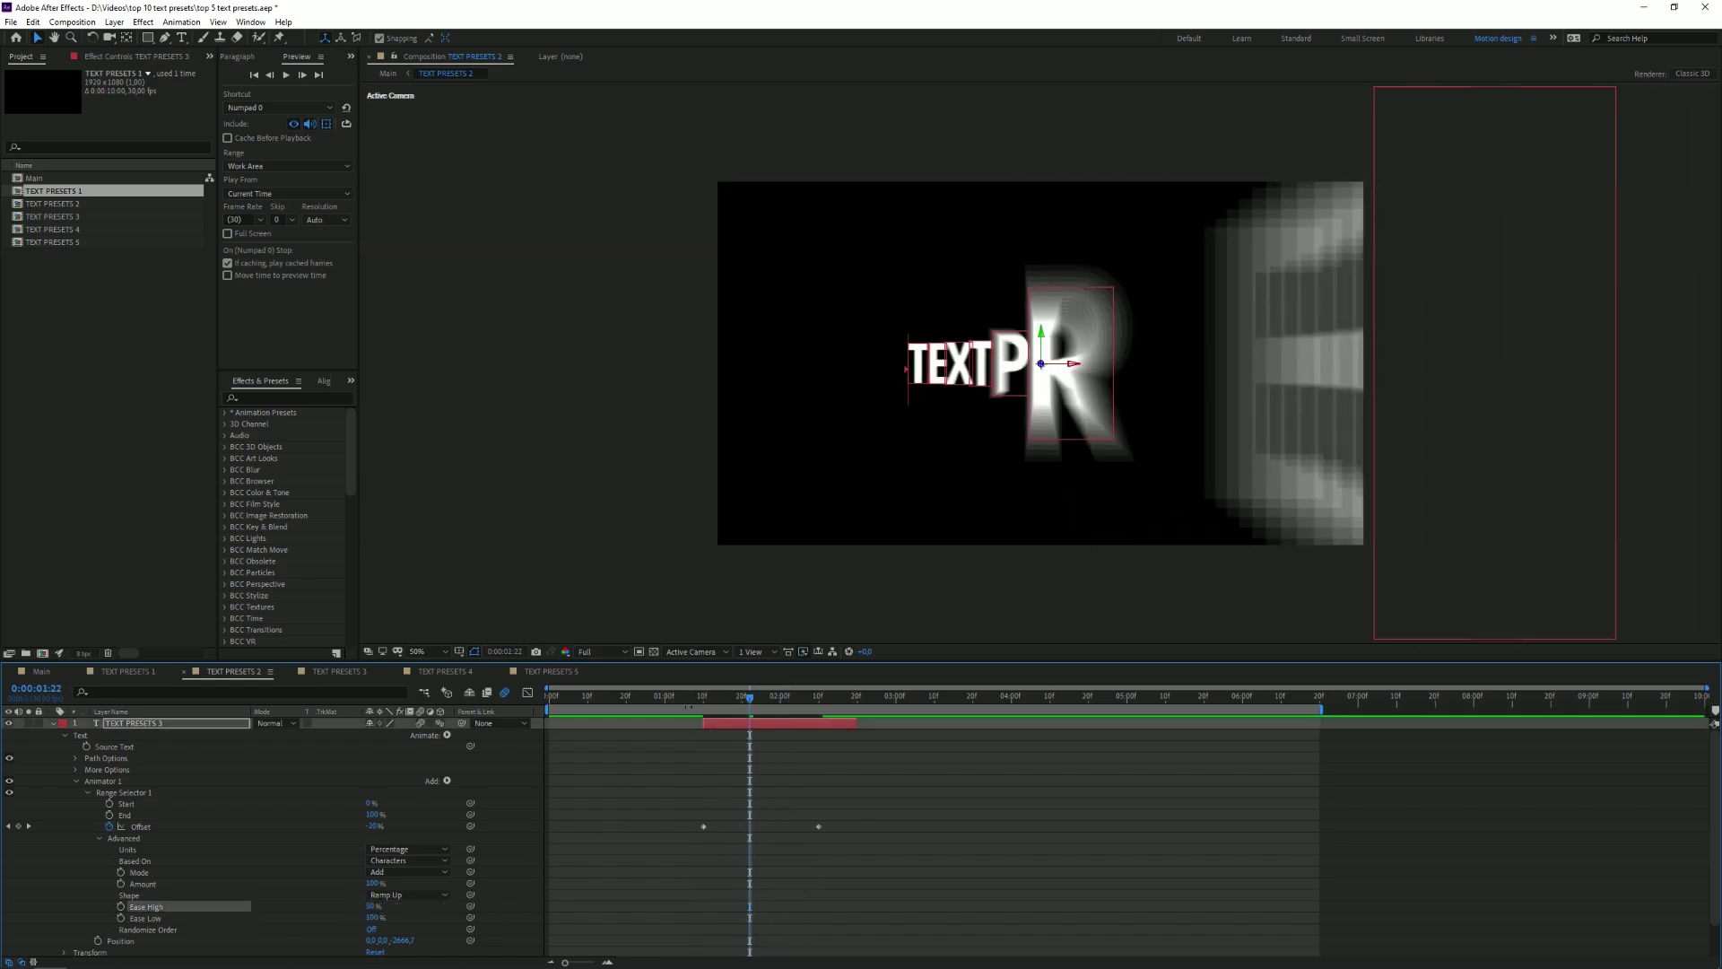
Step: Play back and scrub through the per-character Z-position reveal with its easing applied
{"action": "left_click", "coordinate": [688, 697]}
{"action": "key", "text": "space"}
{"action": "left_click", "coordinate": [654, 698]}
{"action": "key", "text": "space"}
{"action": "left_click", "coordinate": [861, 802]}
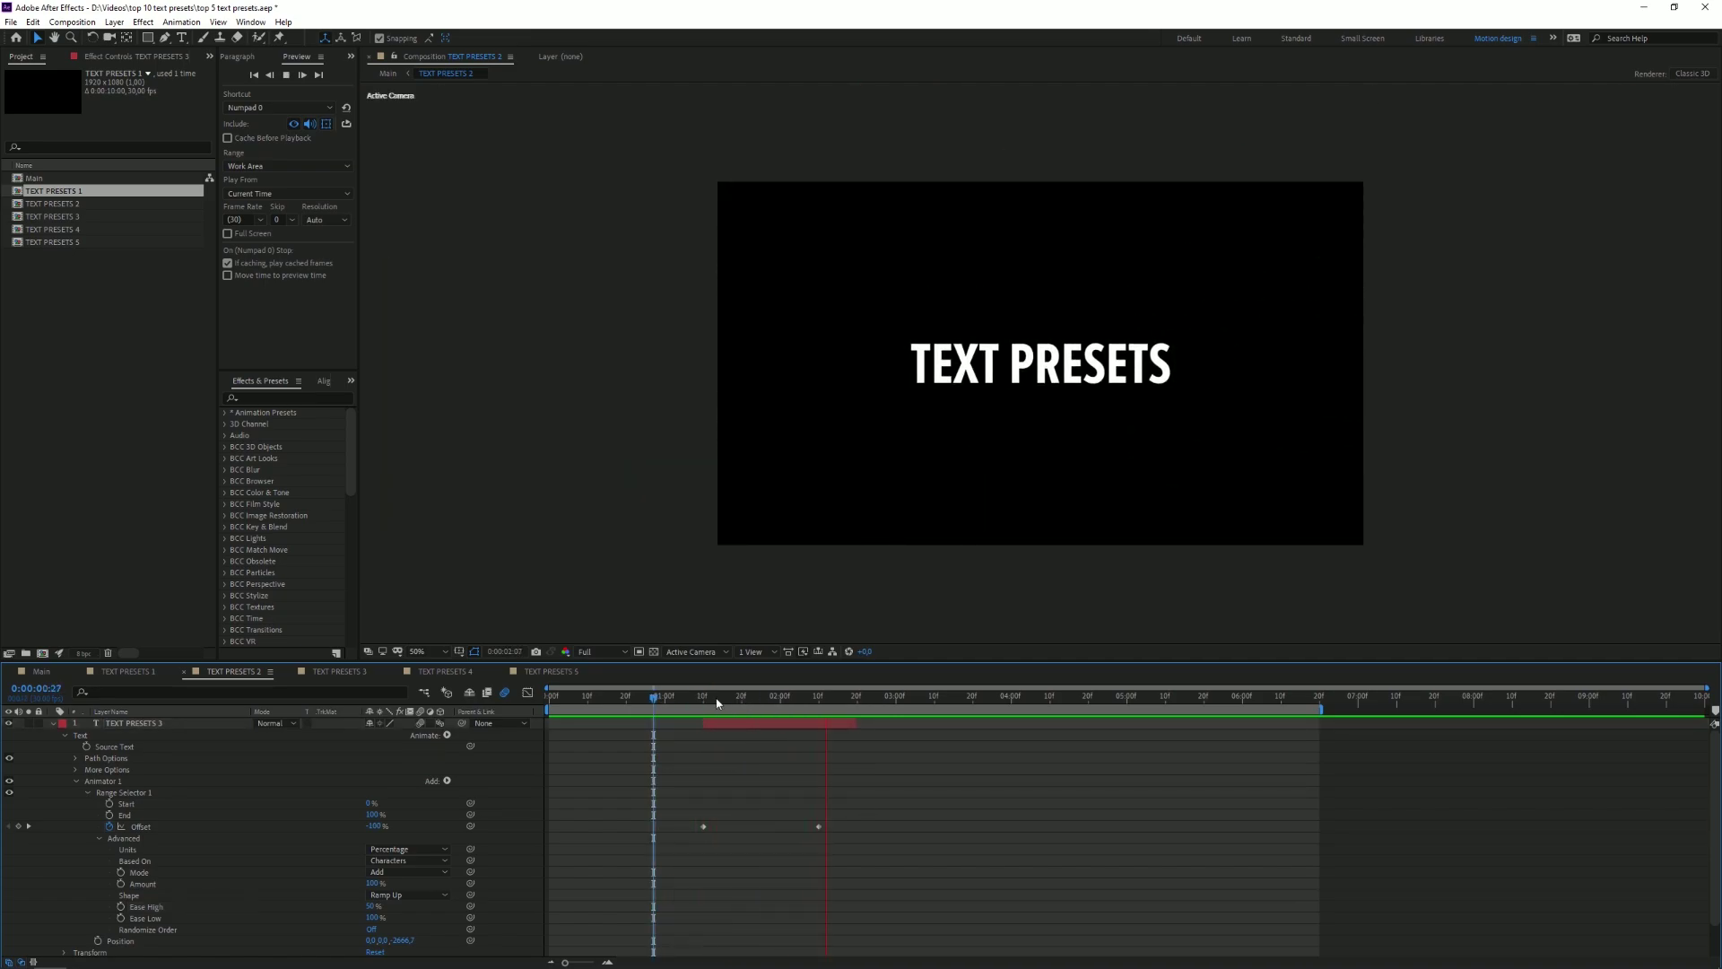
{"action": "left_click_drag", "start_coordinate": [696, 707], "coordinate": [937, 712]}
{"action": "scroll", "coordinate": [817, 715], "scroll_direction": "down", "scroll_amount": 1}
Step: In the TEXT PRESETS 3 composition, expand the TEXT PRESETS 4 layer and add a Position text animator
{"action": "left_click", "coordinate": [323, 671]}
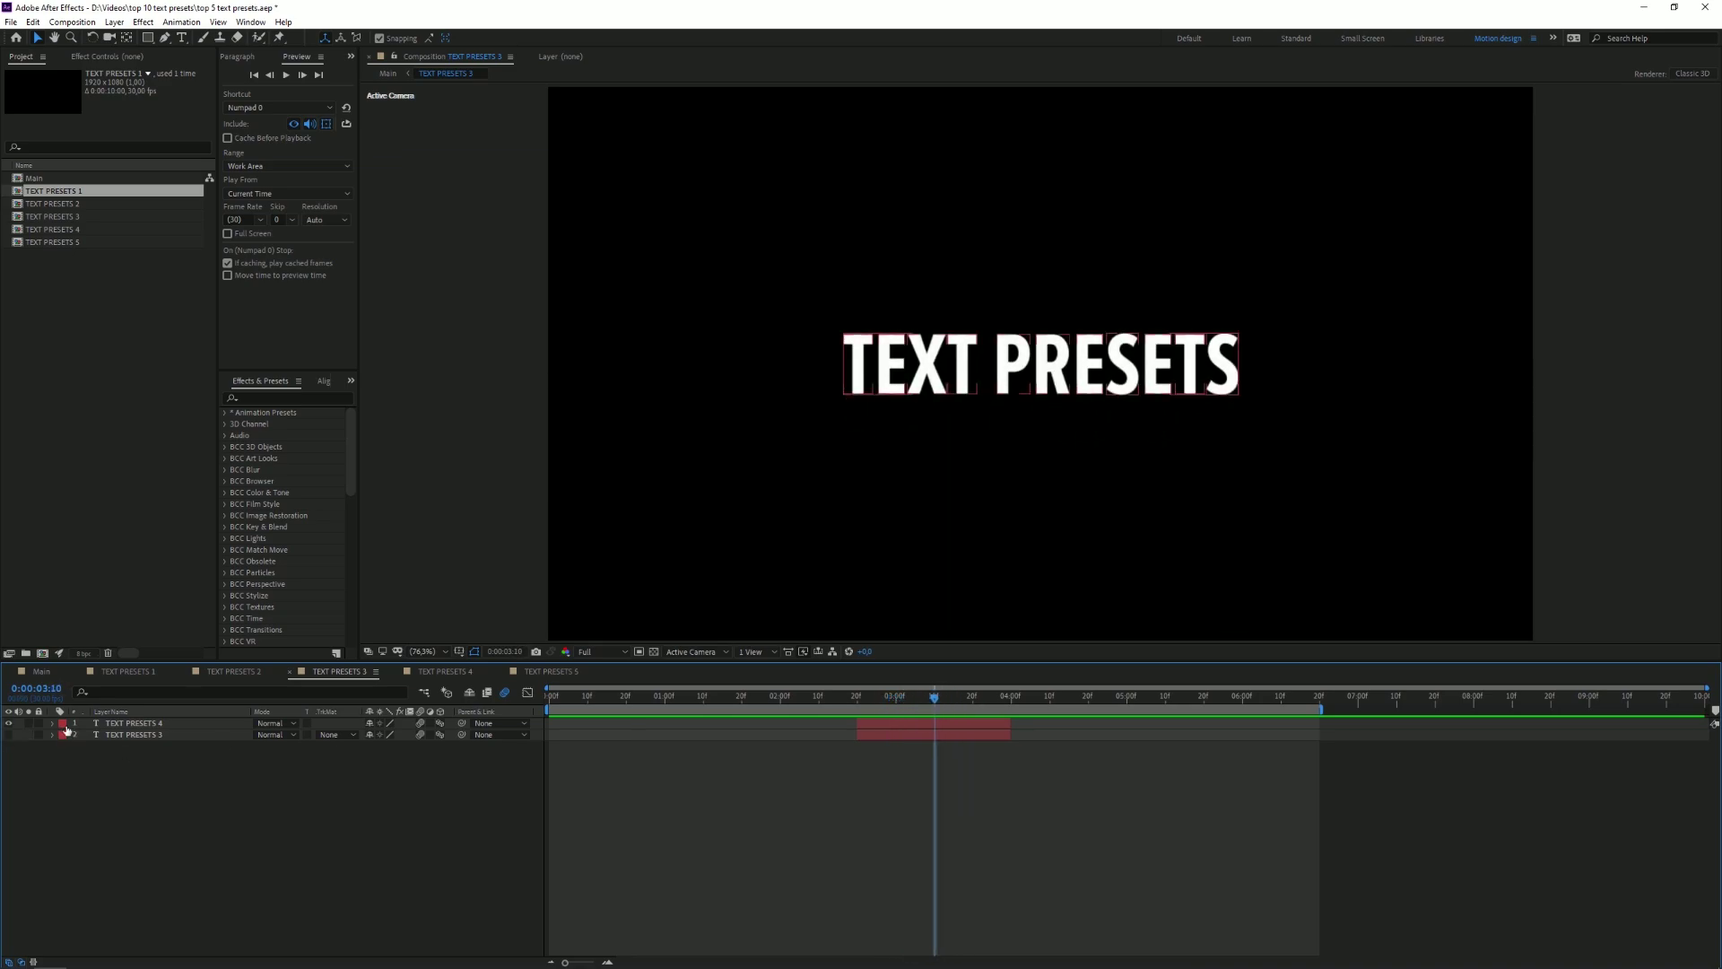
{"action": "left_click", "coordinate": [52, 722]}
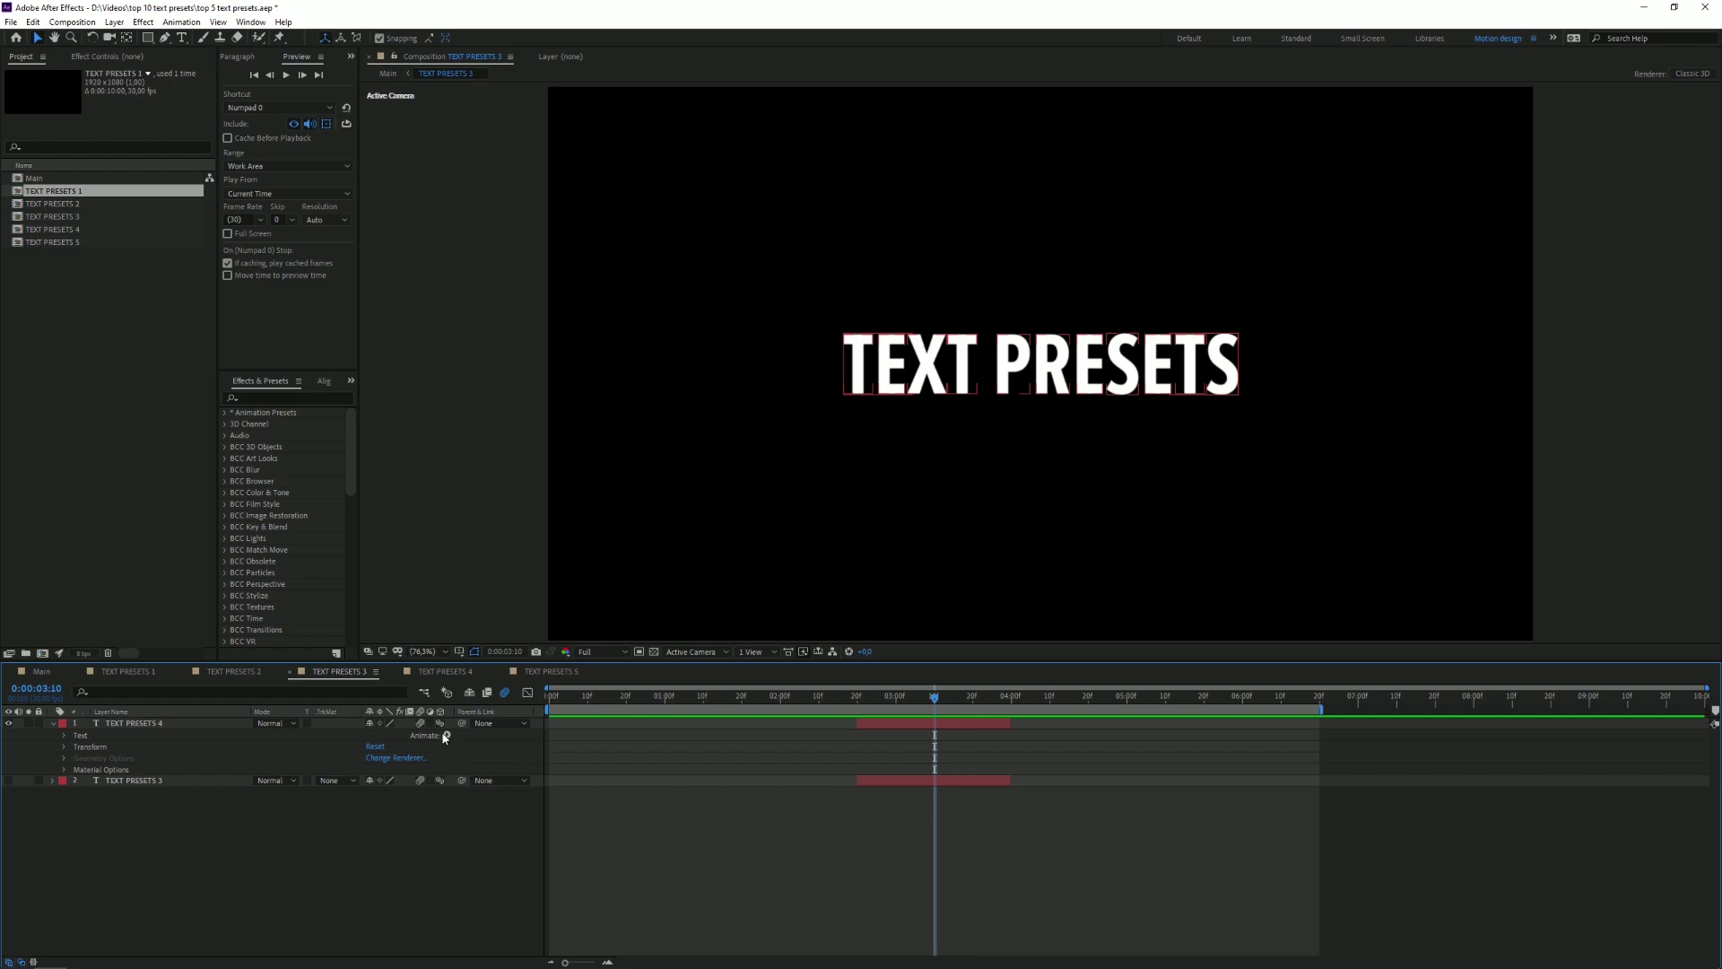
{"action": "left_click", "coordinate": [446, 735]}
{"action": "left_click", "coordinate": [489, 494]}
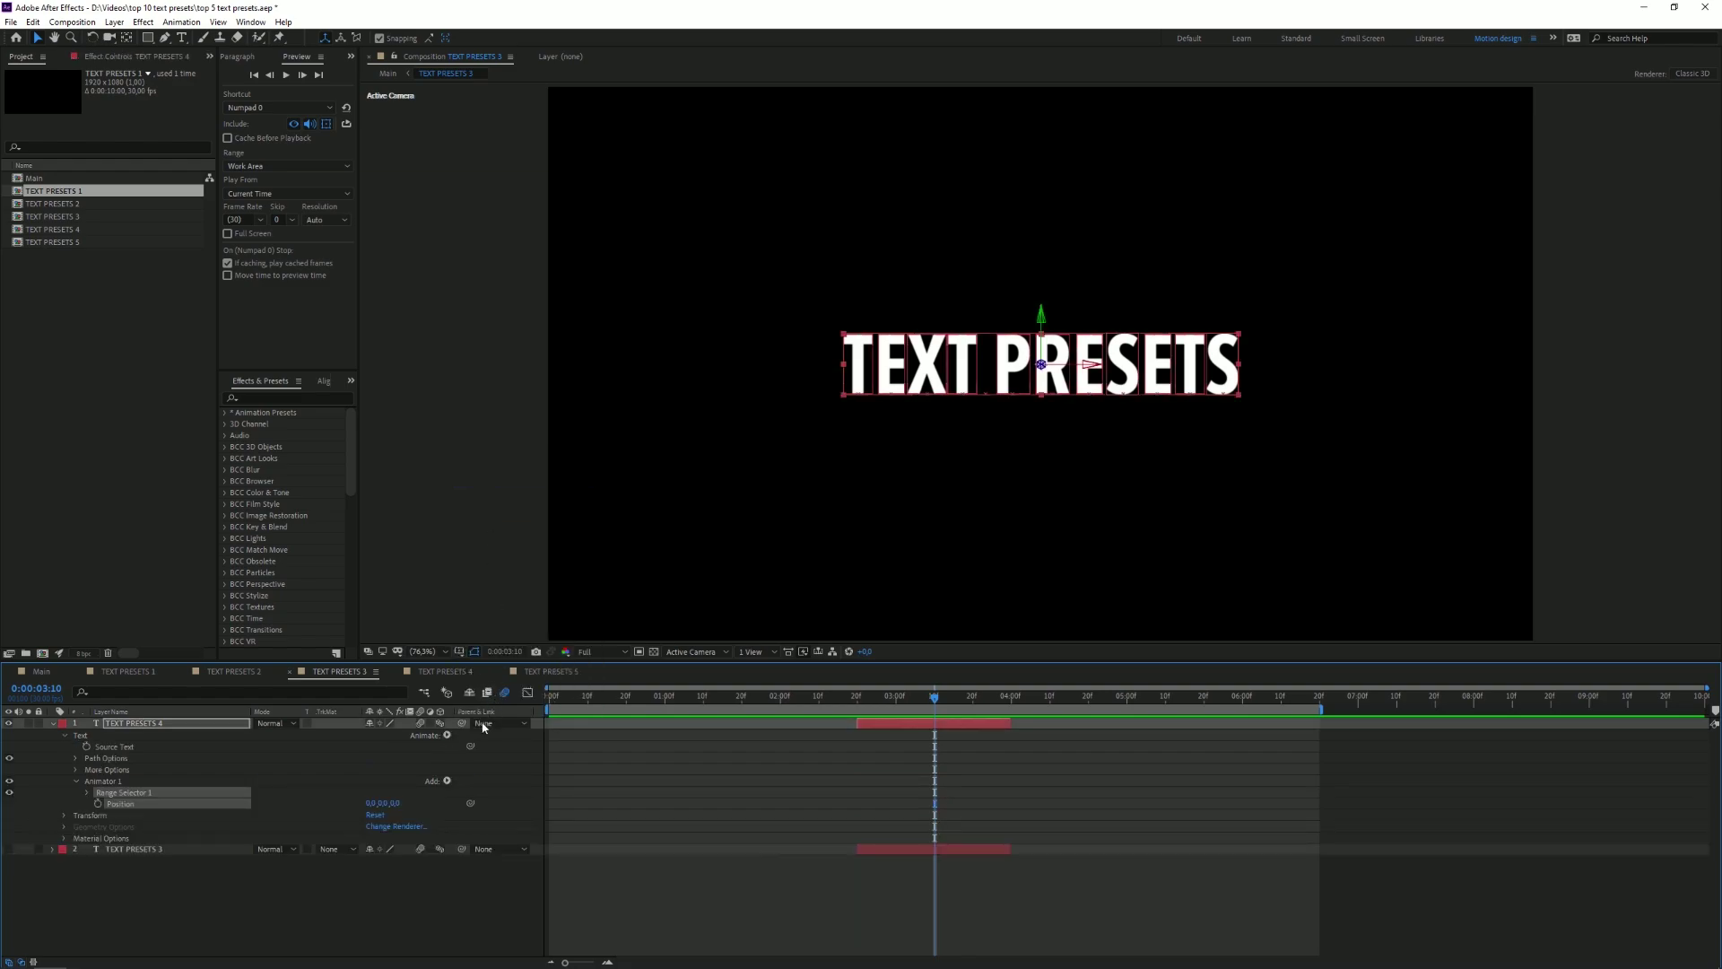
Step: Add an Opacity property to Animator 1 and set it to 0%
{"action": "left_click", "coordinate": [97, 782]}
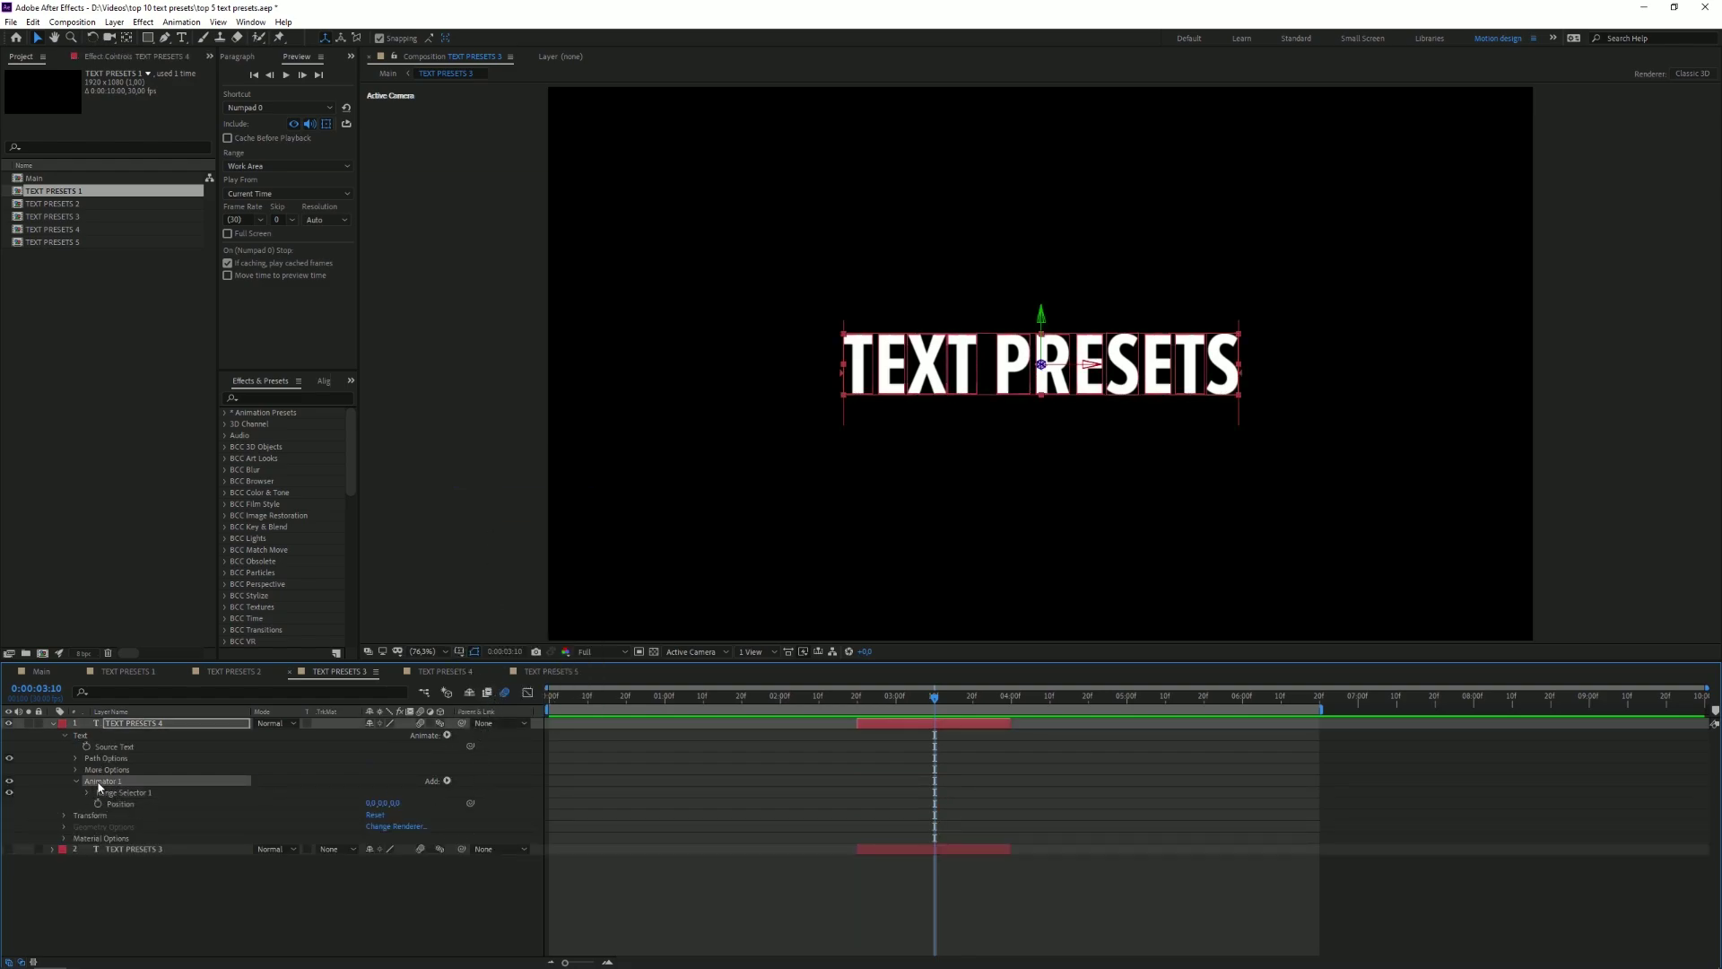
{"action": "left_click", "coordinate": [447, 779]}
{"action": "mouse_move", "coordinate": [456, 787]}
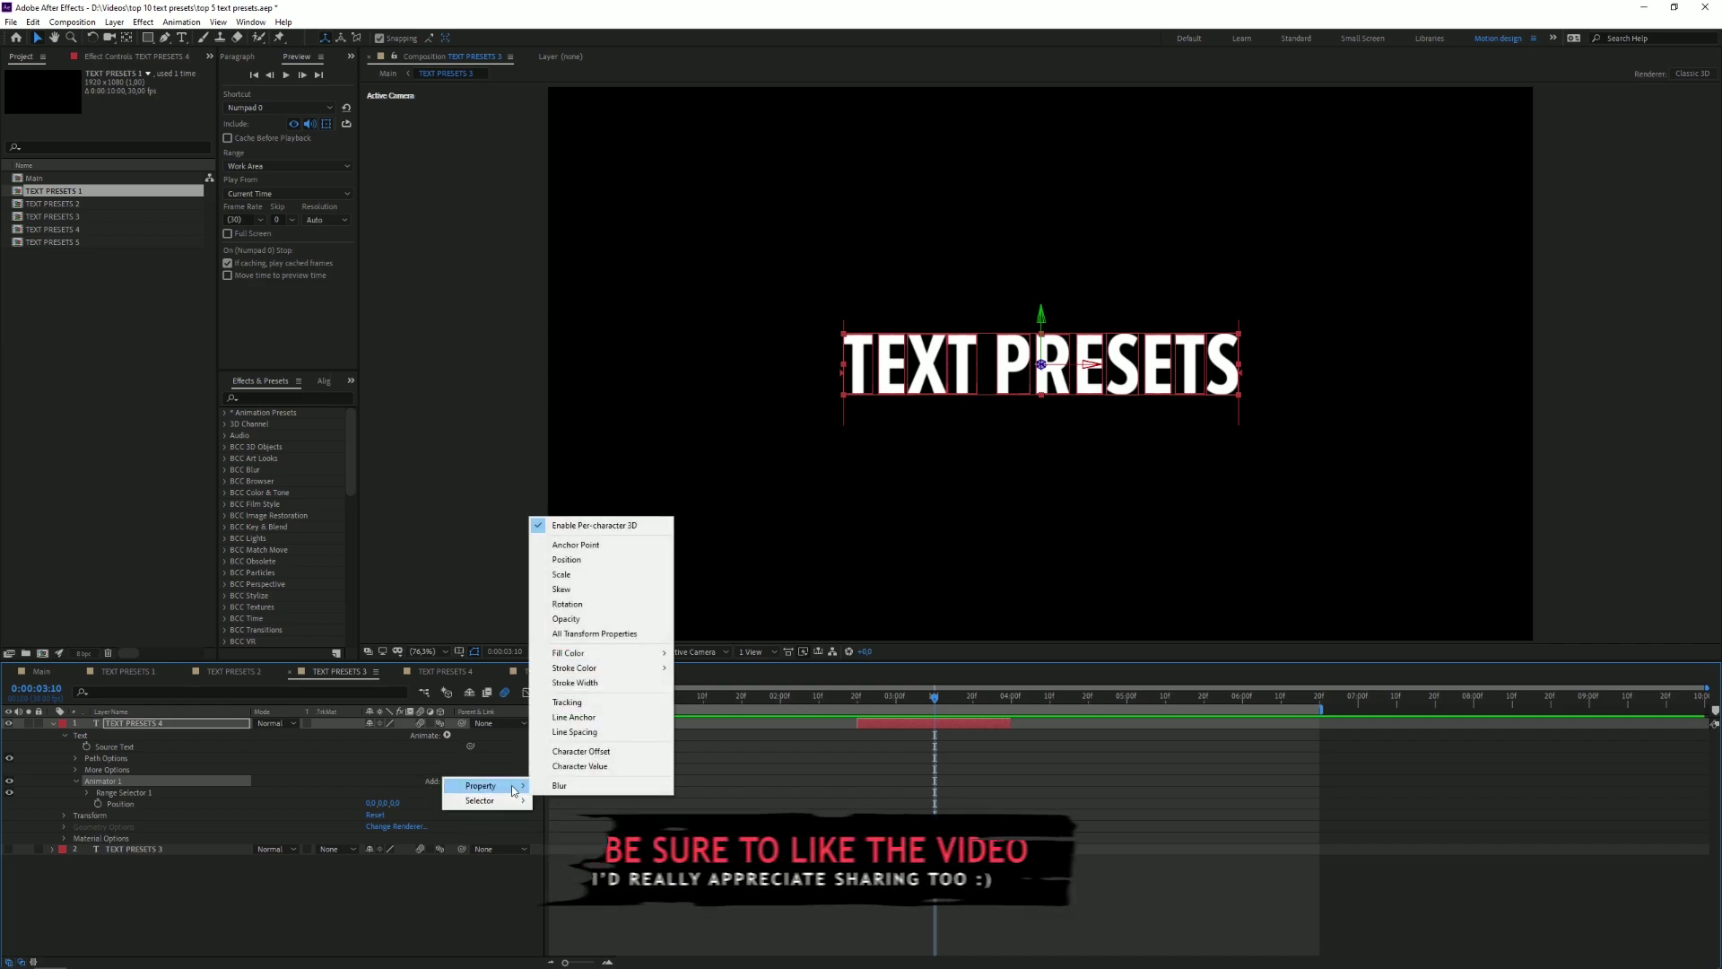
{"action": "left_click", "coordinate": [587, 618]}
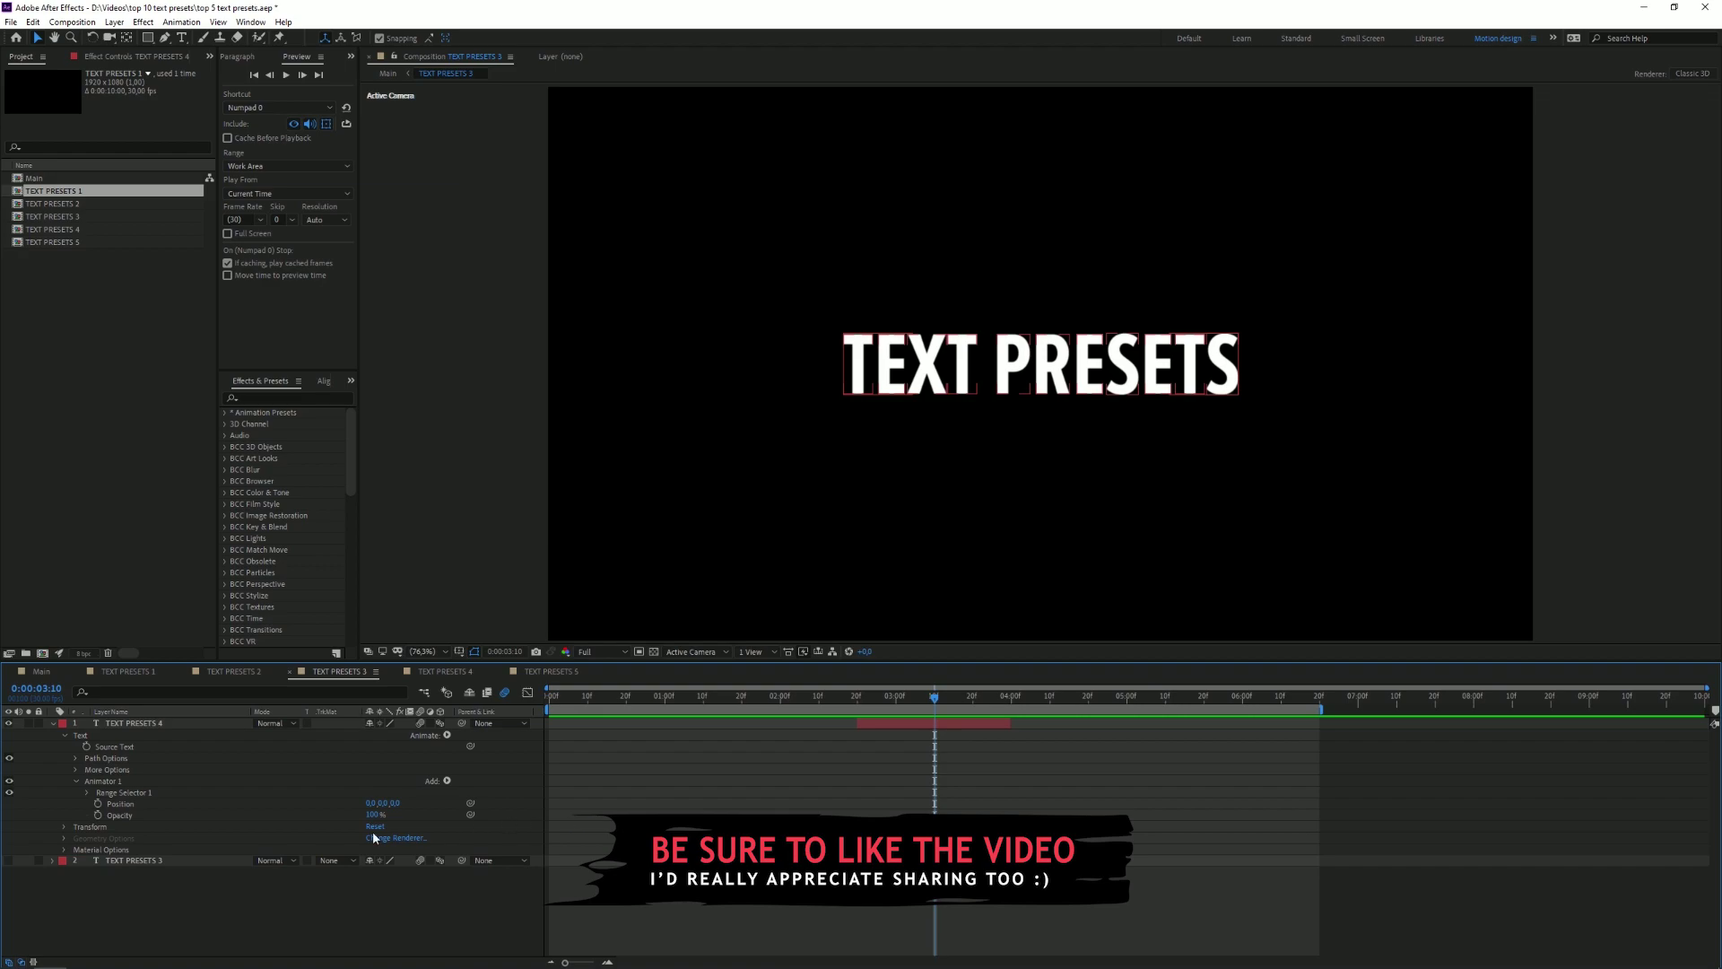
{"action": "left_click_drag", "start_coordinate": [372, 814], "coordinate": [43, 827]}
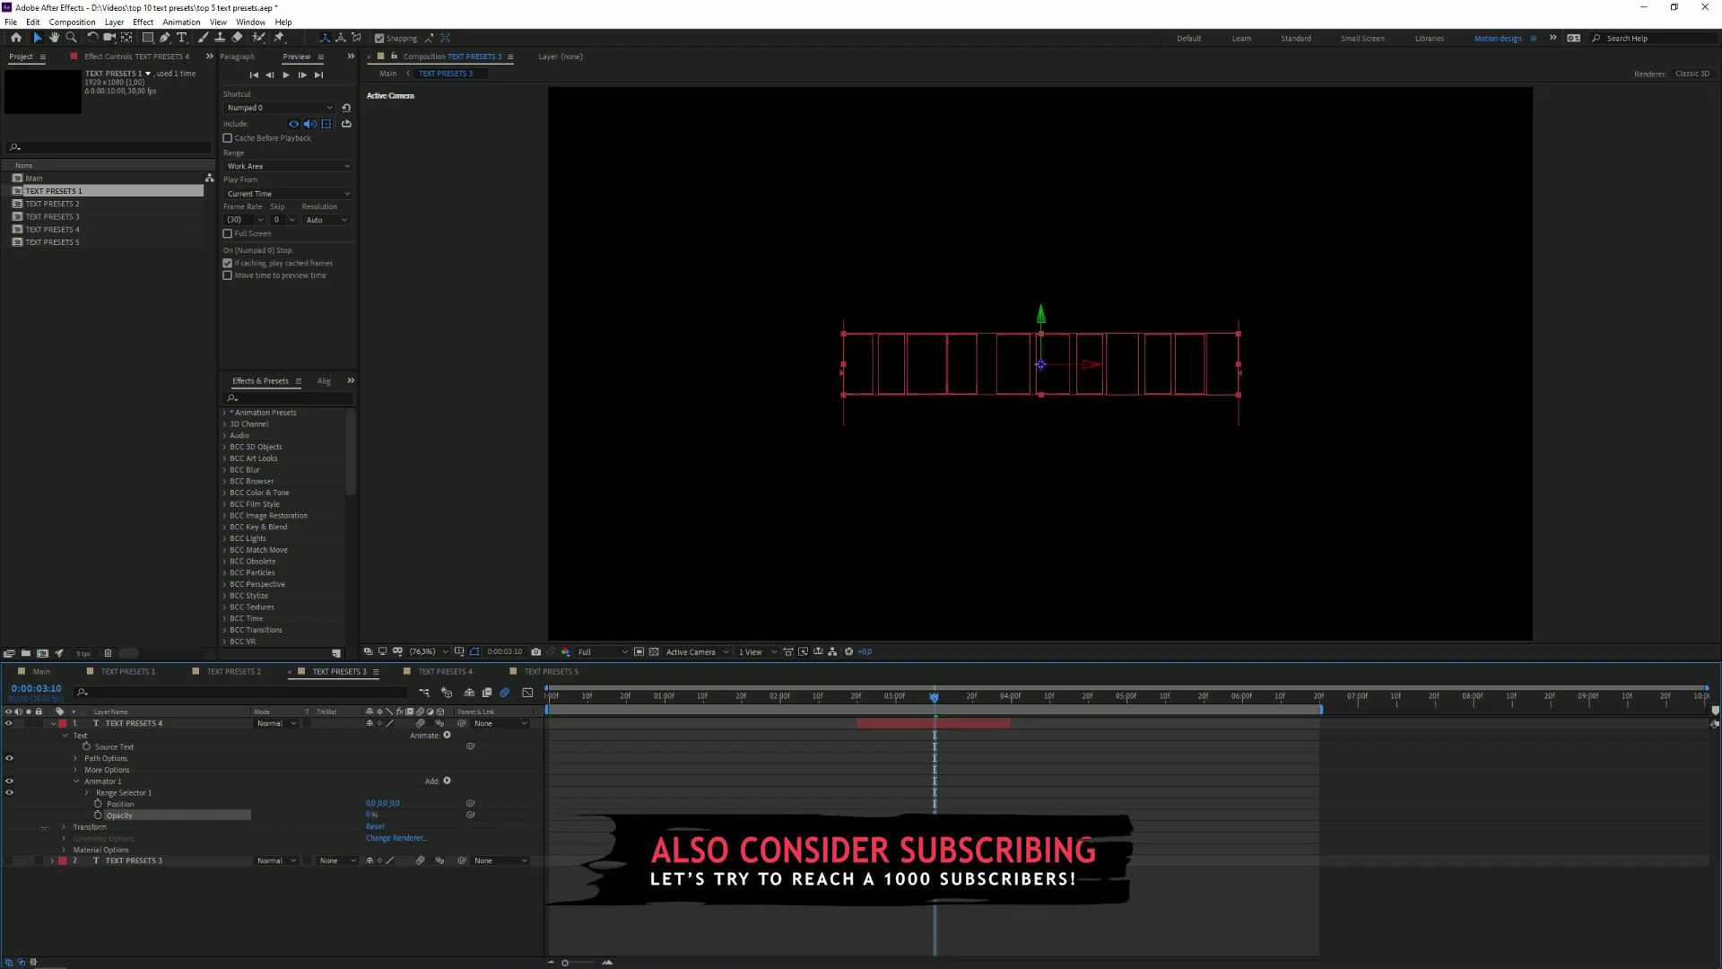
Step: Set the Y position of Animator 1 on the TEXT PRESETS 4 layer to 130
{"action": "left_click", "coordinate": [383, 802]}
{"action": "type", "text": "120"}
{"action": "key", "text": "Return"}
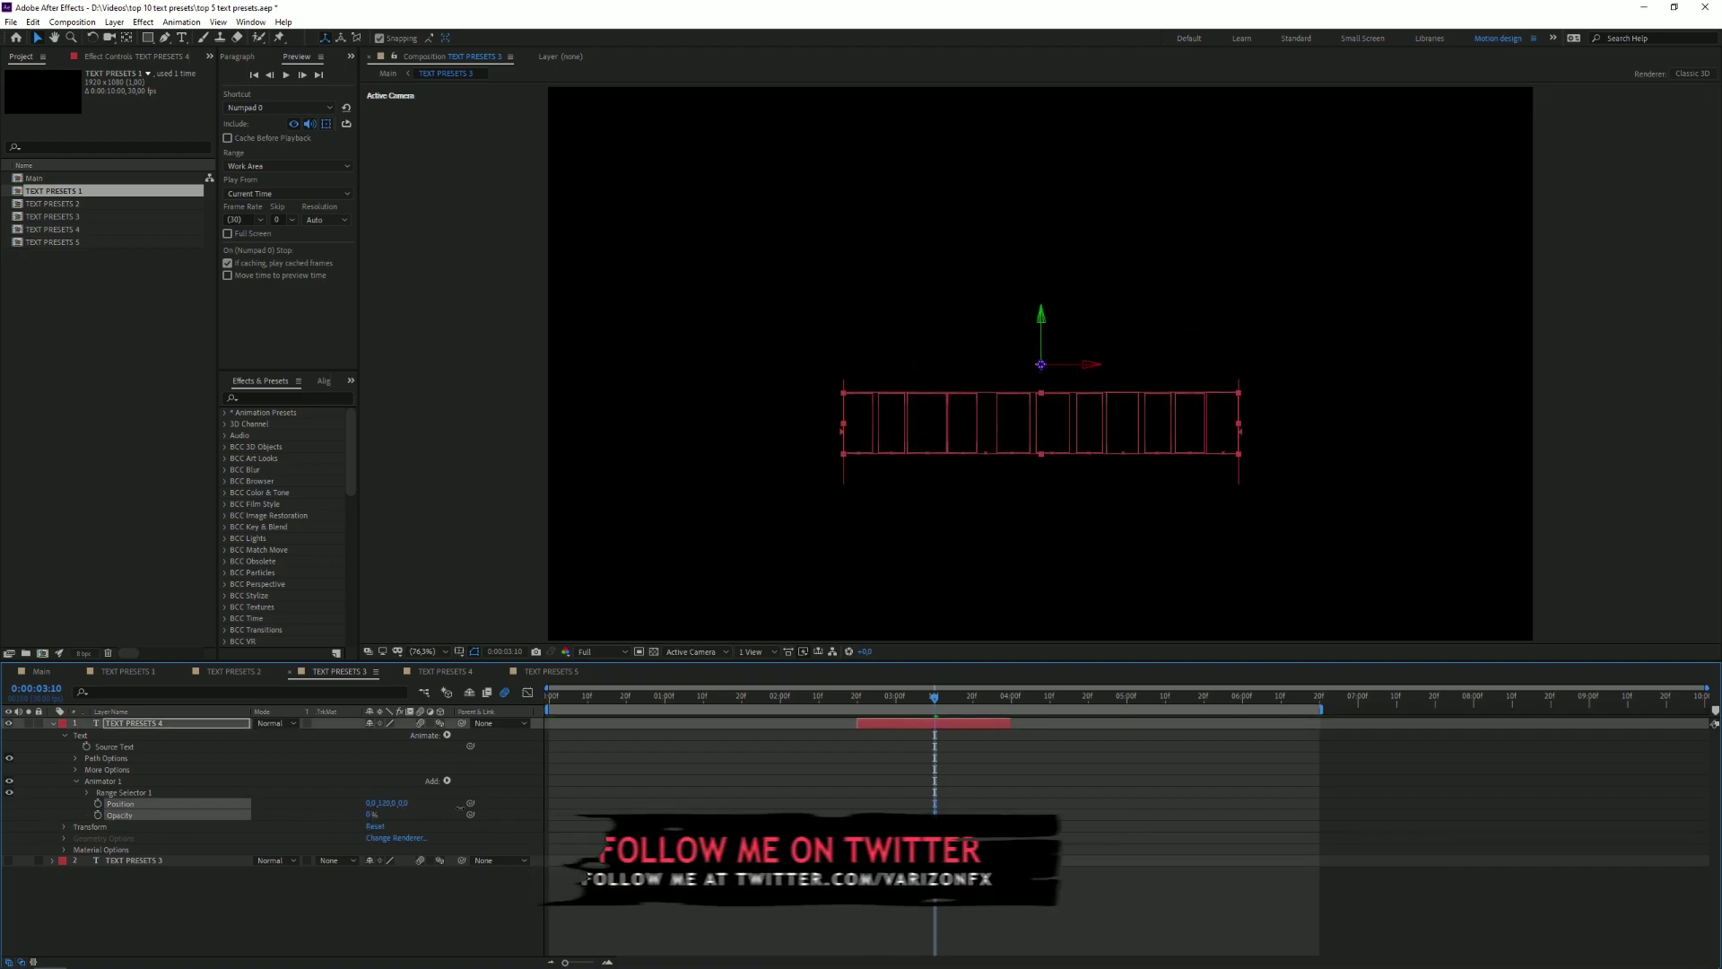
{"action": "left_click", "coordinate": [389, 804]}
{"action": "type", "text": "130"}
{"action": "key", "text": "Return"}
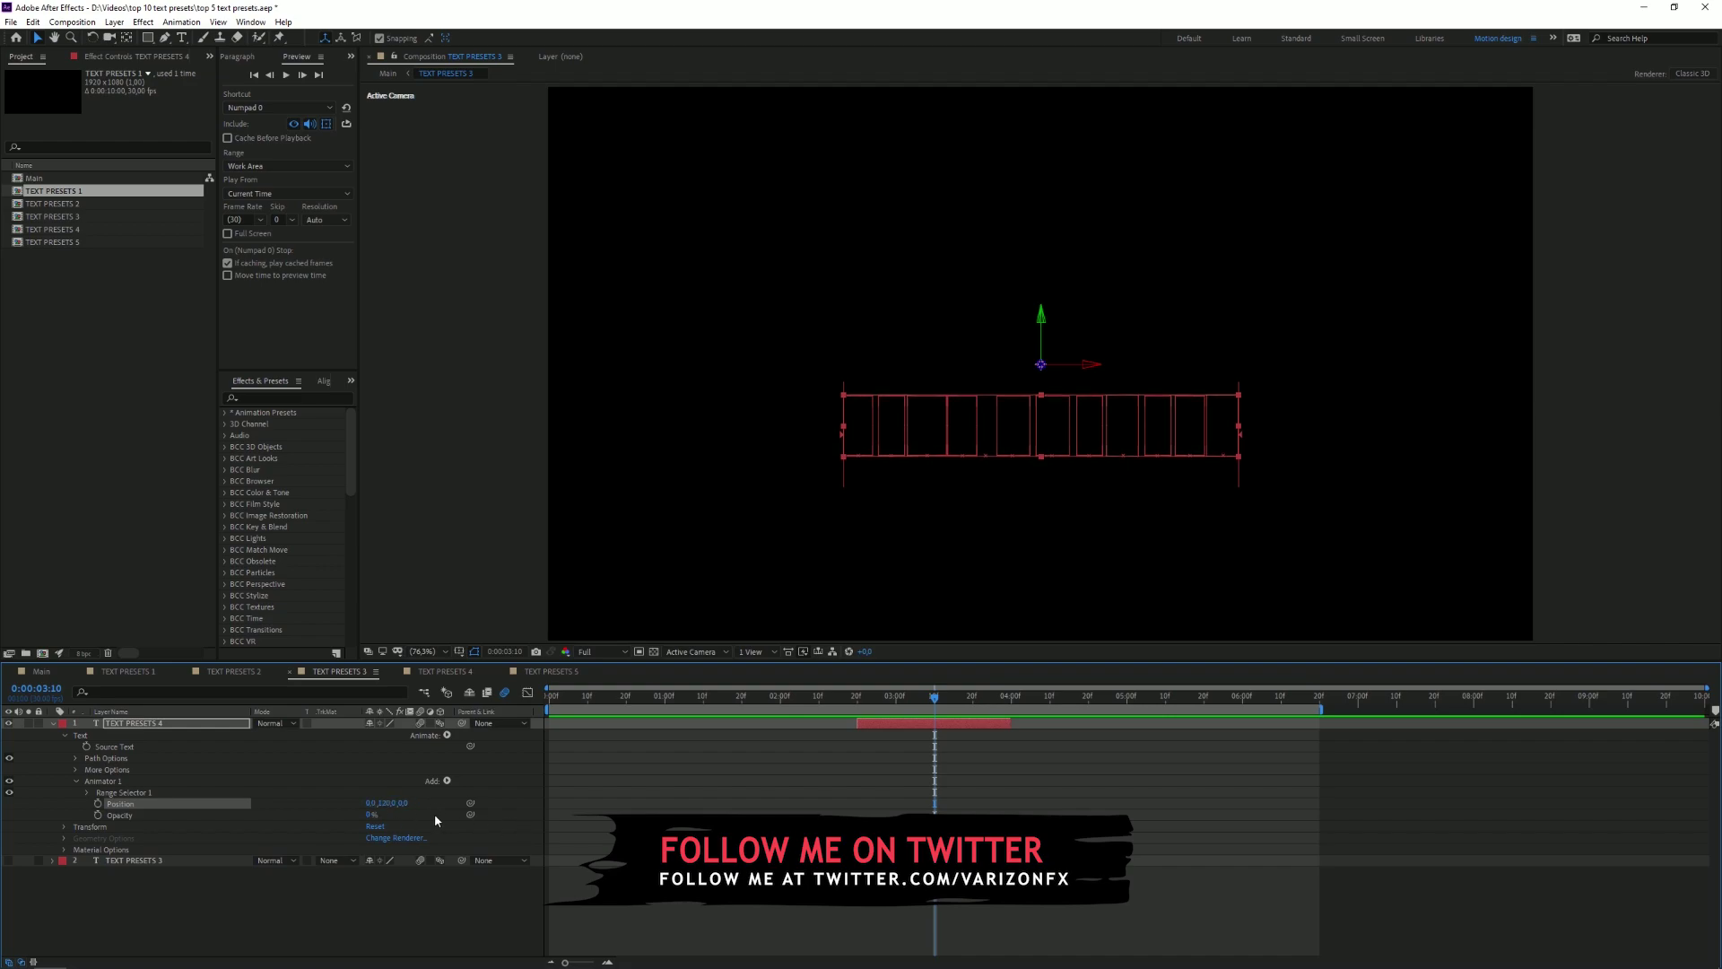
Step: Go to the TEXT PRESETS 4 layer's start at 0:00:02:20 and set its range selector's Shape to Ramp Up
{"action": "key", "text": "i"}
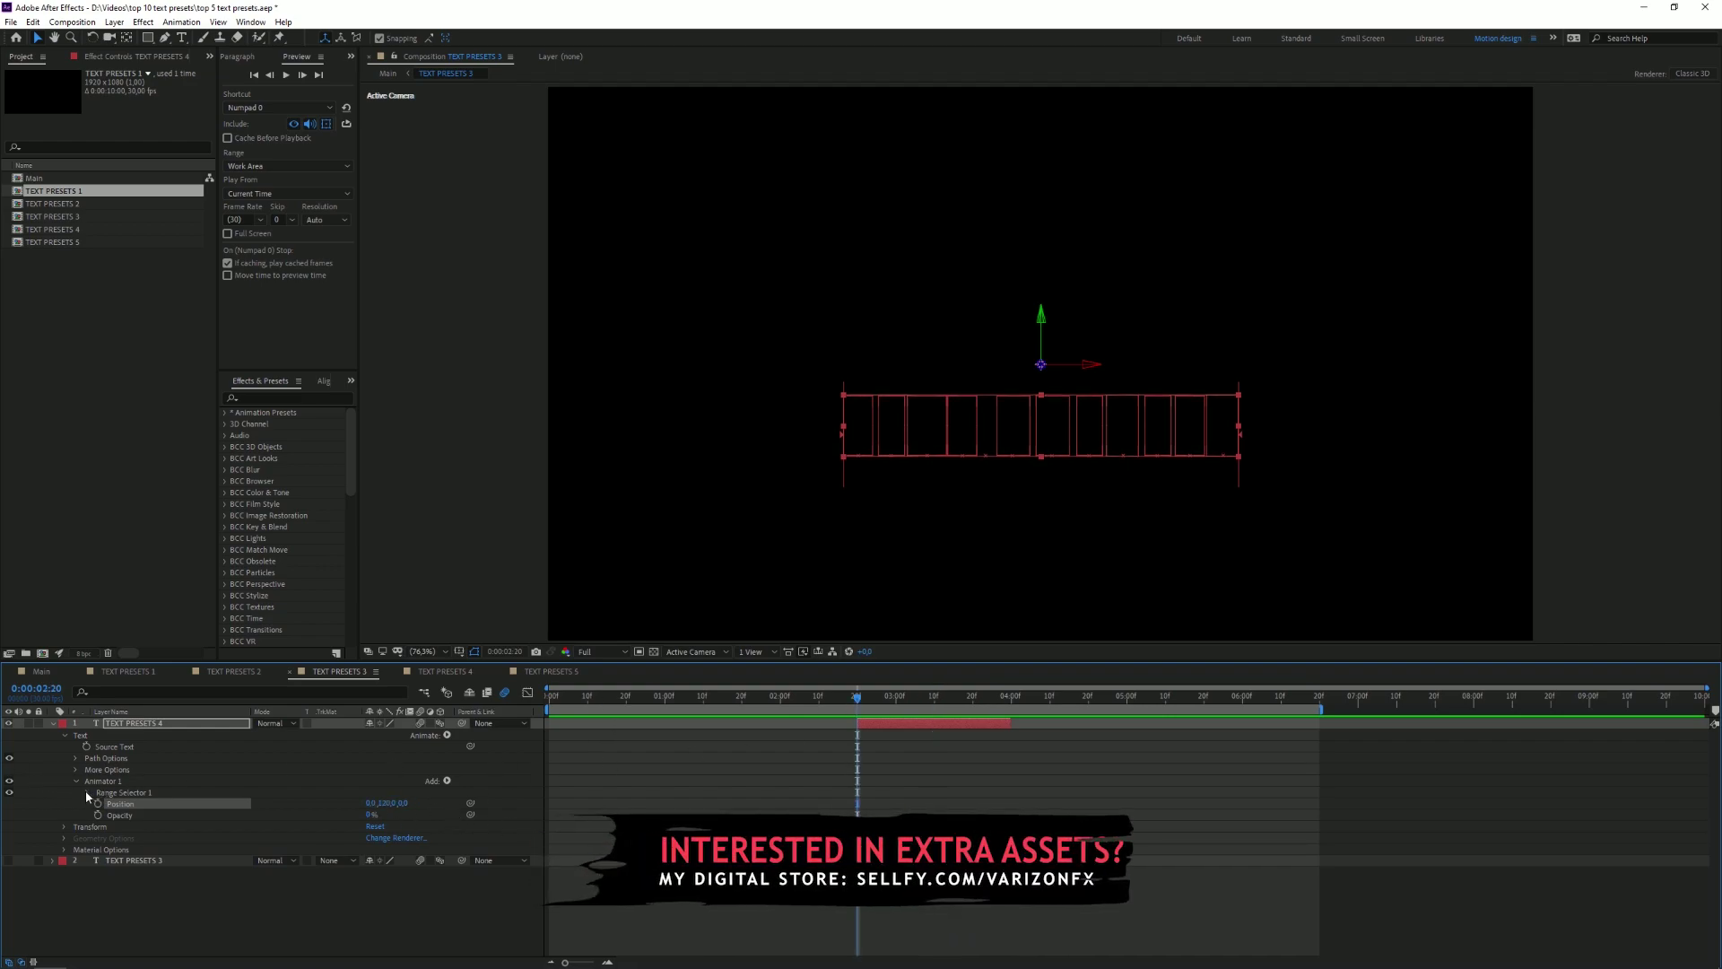
{"action": "left_click", "coordinate": [87, 792]}
{"action": "left_click", "coordinate": [99, 837]}
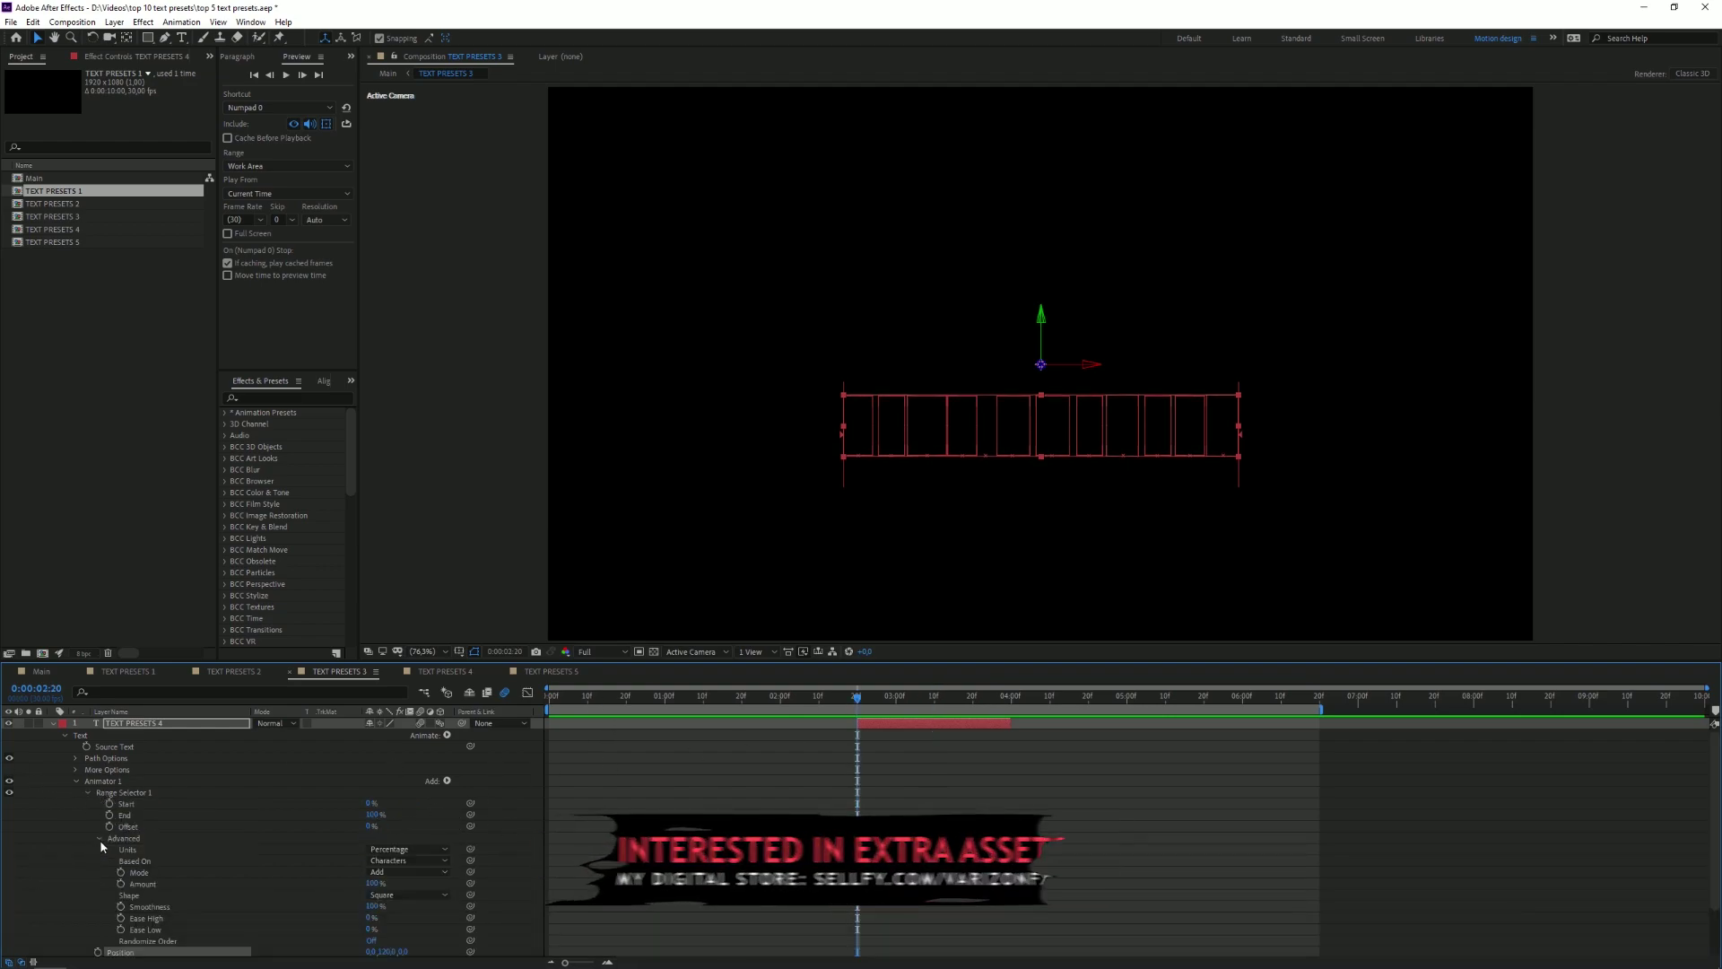
{"action": "left_click", "coordinate": [404, 894]}
{"action": "left_click", "coordinate": [387, 820]}
Step: Set Ease High to 50% and Ease Low to 100% in the TEXT PRESETS 4 layer's range selector
{"action": "left_click", "coordinate": [369, 906]}
{"action": "type", "text": "50"}
{"action": "key", "text": "Return"}
{"action": "left_click", "coordinate": [370, 917]}
{"action": "type", "text": "1"}
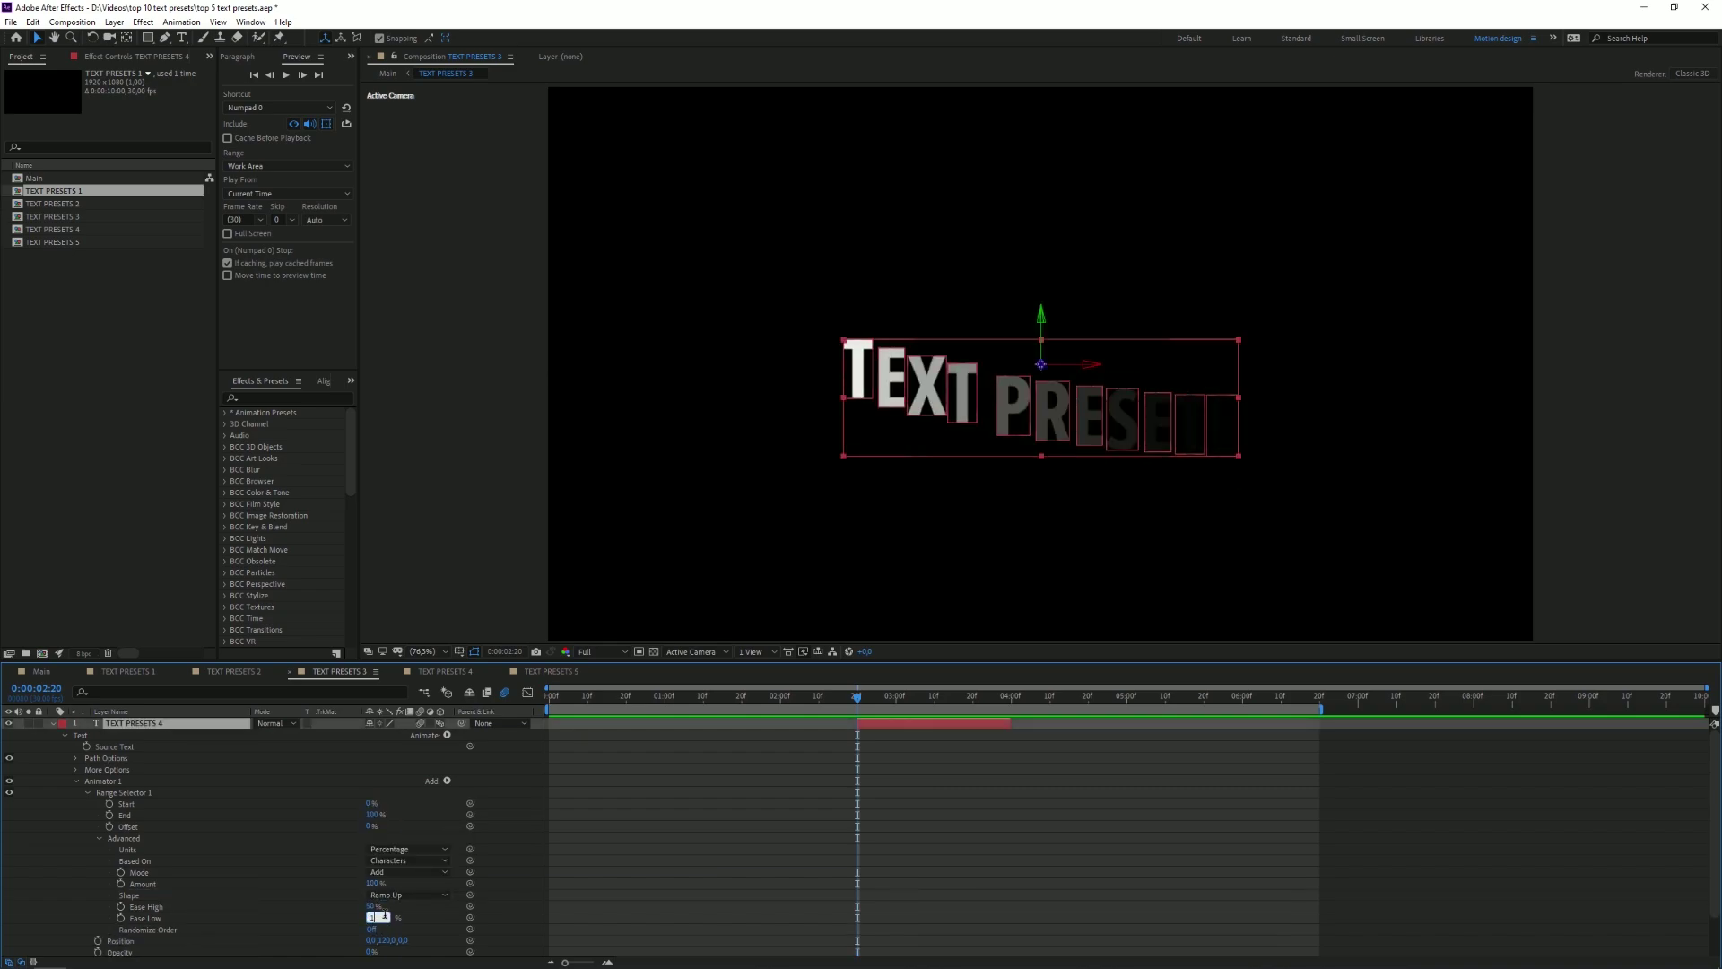
{"action": "type", "text": "100"}
{"action": "key", "text": "Return"}
Step: Keyframe the TEXT PRESETS 4 layer's Offset at -100% at 0:00:02:20 and at 100% at about 0:00:03:20
{"action": "left_click_drag", "start_coordinate": [363, 825], "coordinate": [154, 832]}
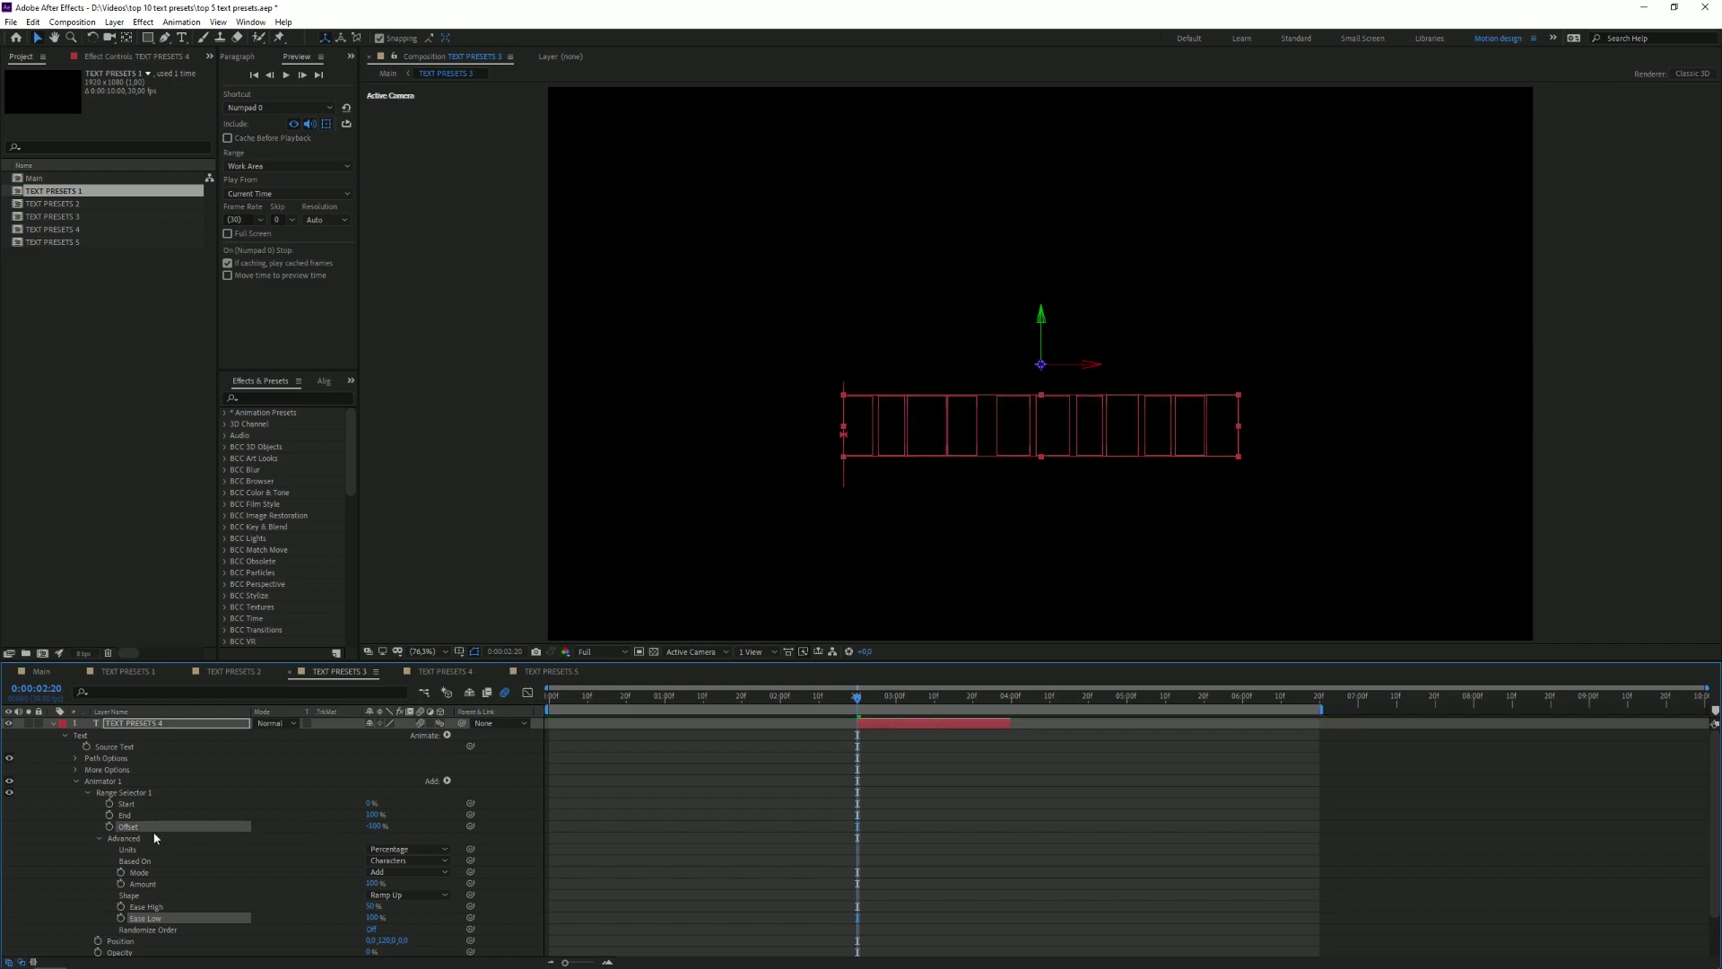
{"action": "left_click", "coordinate": [109, 826]}
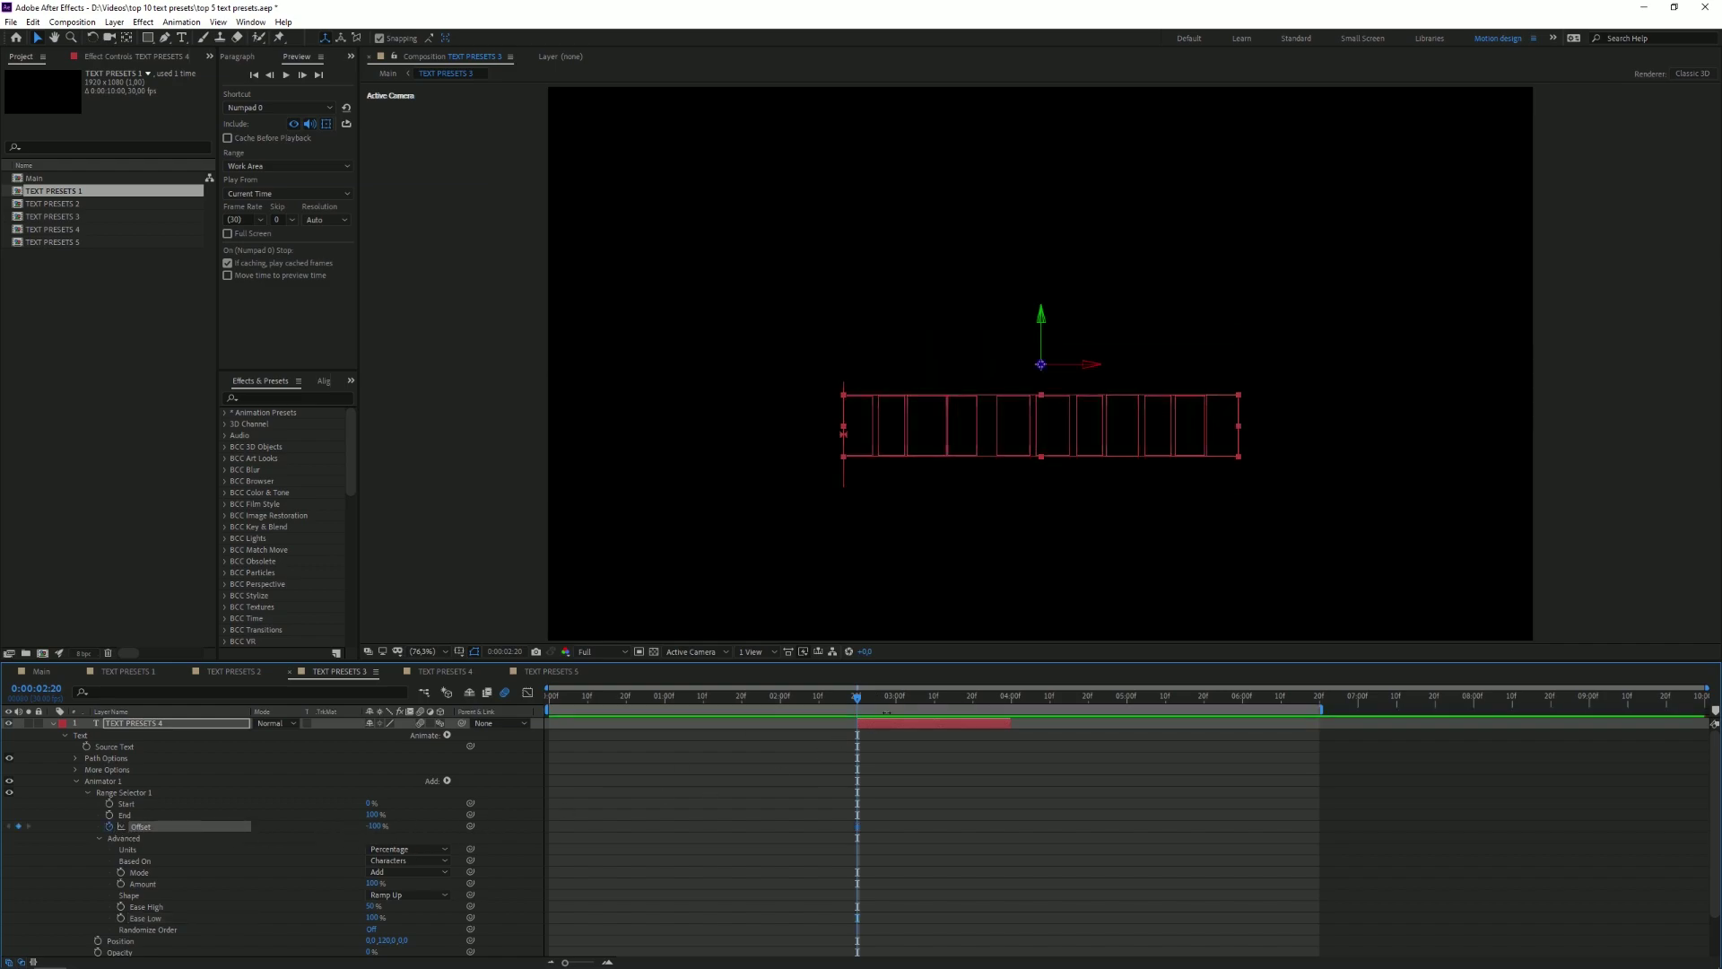
{"action": "left_click", "coordinate": [968, 702]}
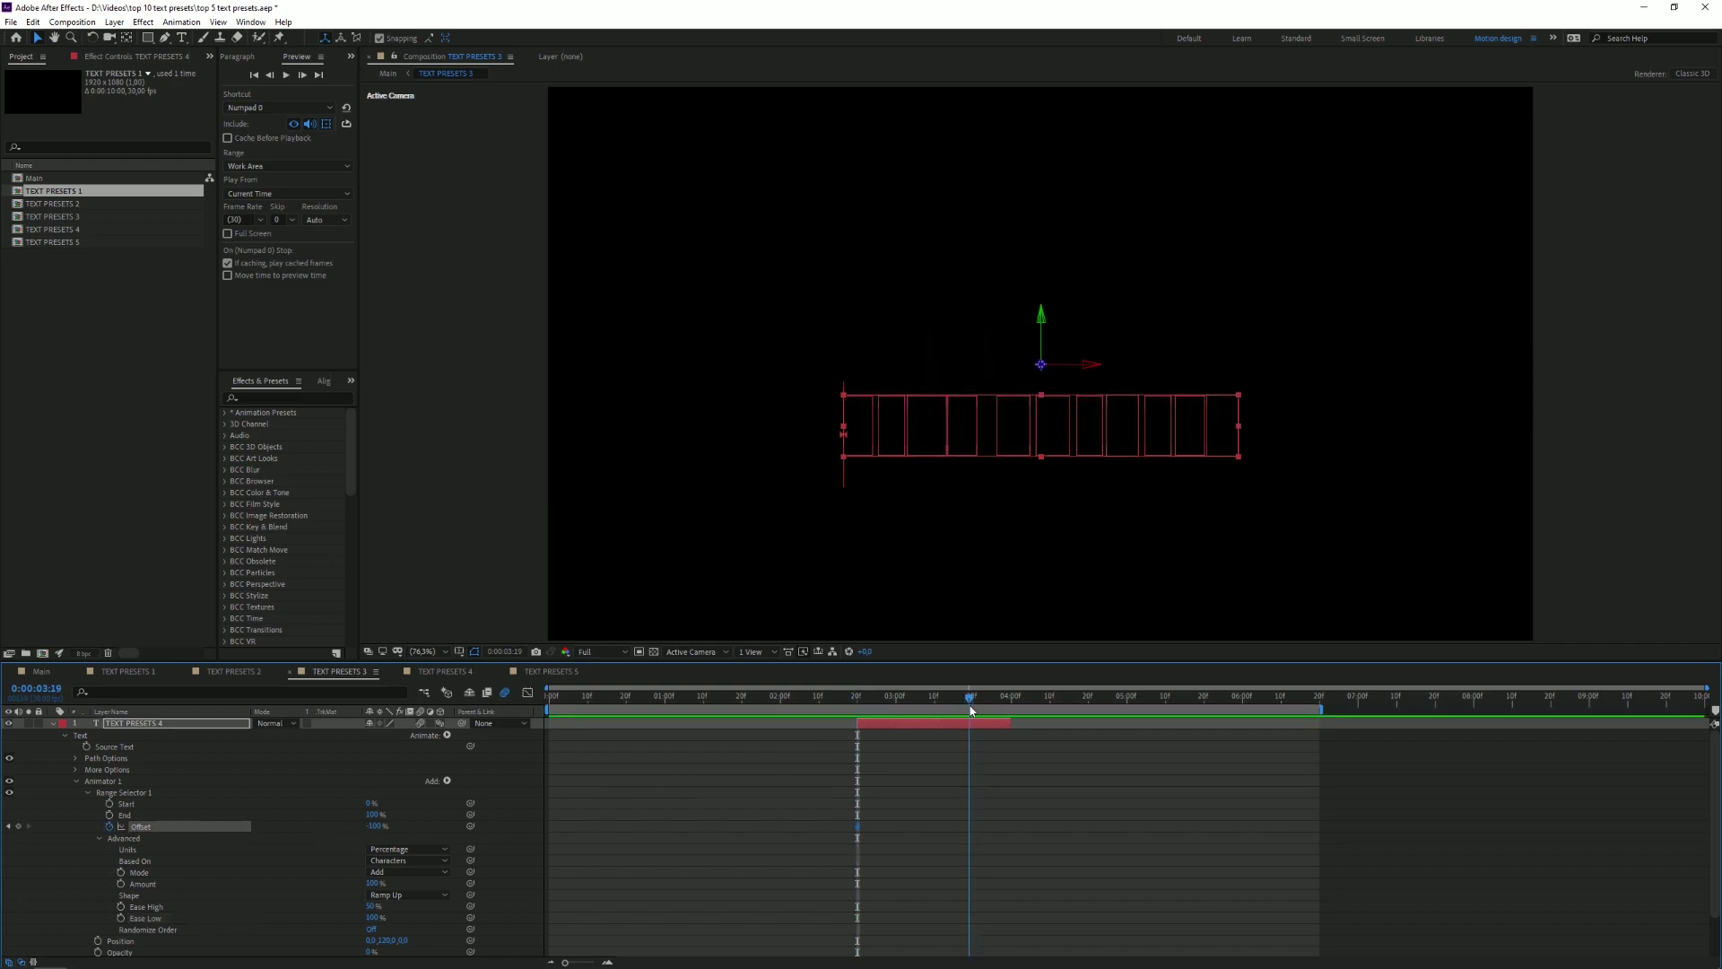
{"action": "left_click", "coordinate": [907, 769]}
{"action": "left_click_drag", "start_coordinate": [375, 825], "coordinate": [790, 826]}
{"action": "left_click", "coordinate": [830, 789]}
Step: Scrub through the rising fade-in between the two Offset keyframes and review the range selector's settings
{"action": "mouse_move", "coordinate": [815, 700]}
{"action": "left_mouse_down"}
{"action": "mouse_move", "coordinate": [902, 706]}
{"action": "mouse_move", "coordinate": [831, 701]}
{"action": "left_mouse_up"}
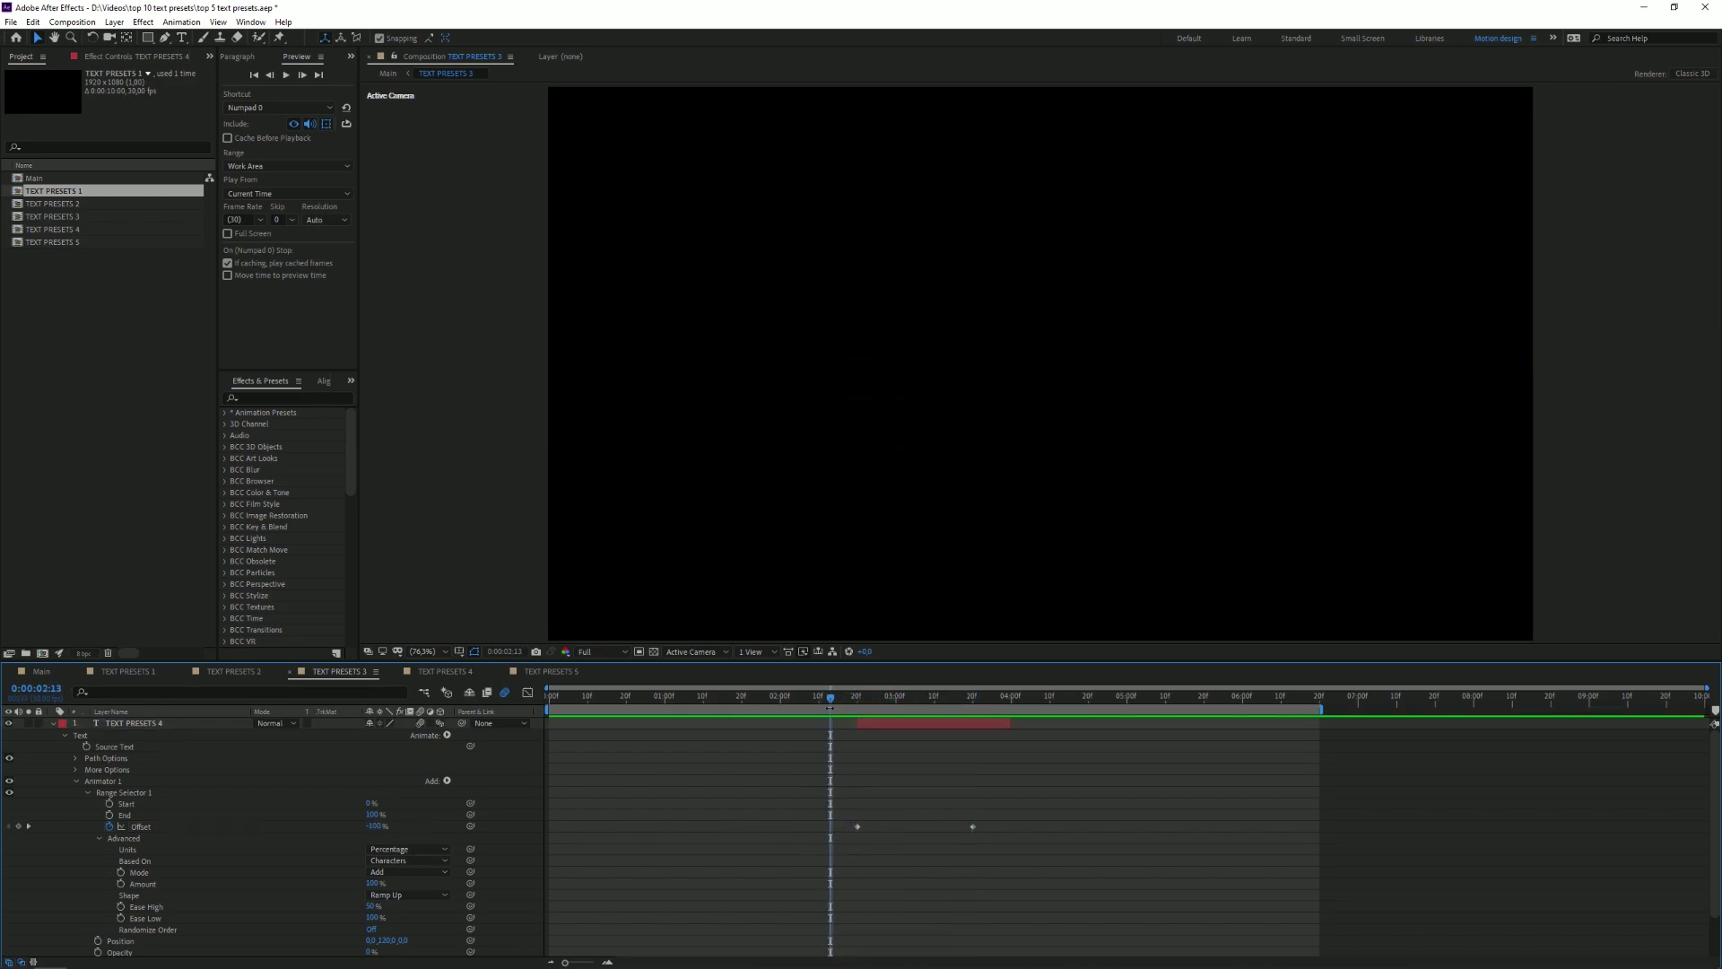
{"action": "scroll", "coordinate": [490, 796], "scroll_direction": "down", "scroll_amount": 1}
{"action": "left_click", "coordinate": [1003, 698]}
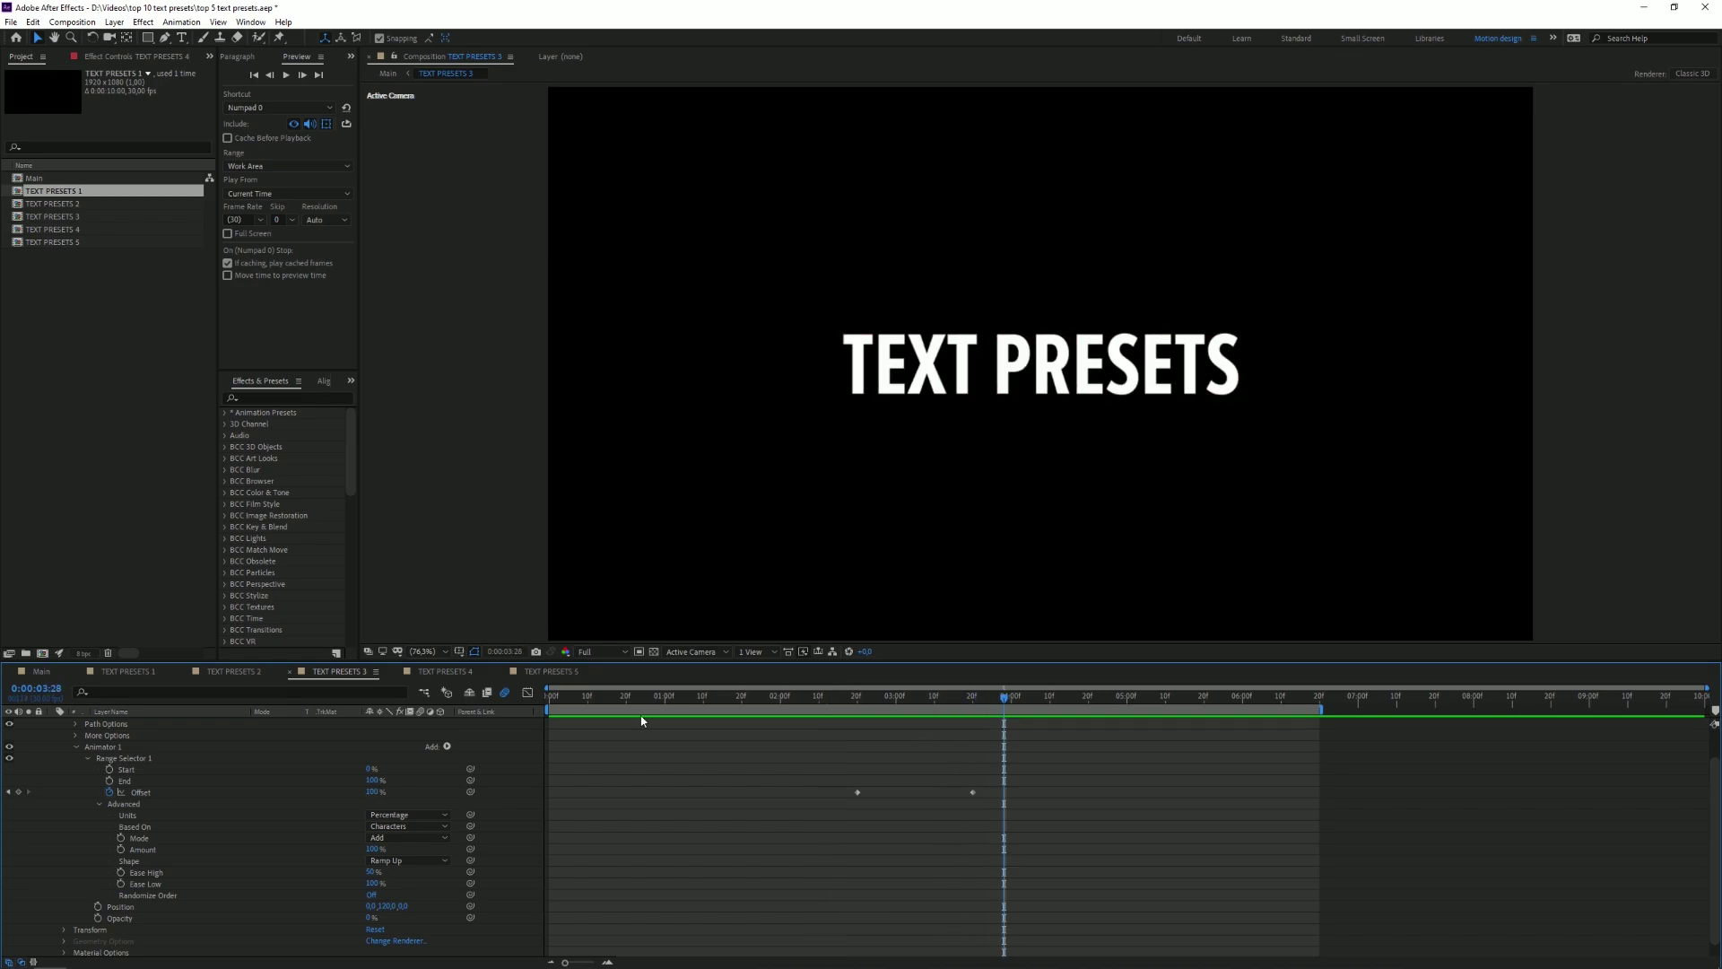
{"action": "left_click", "coordinate": [831, 702]}
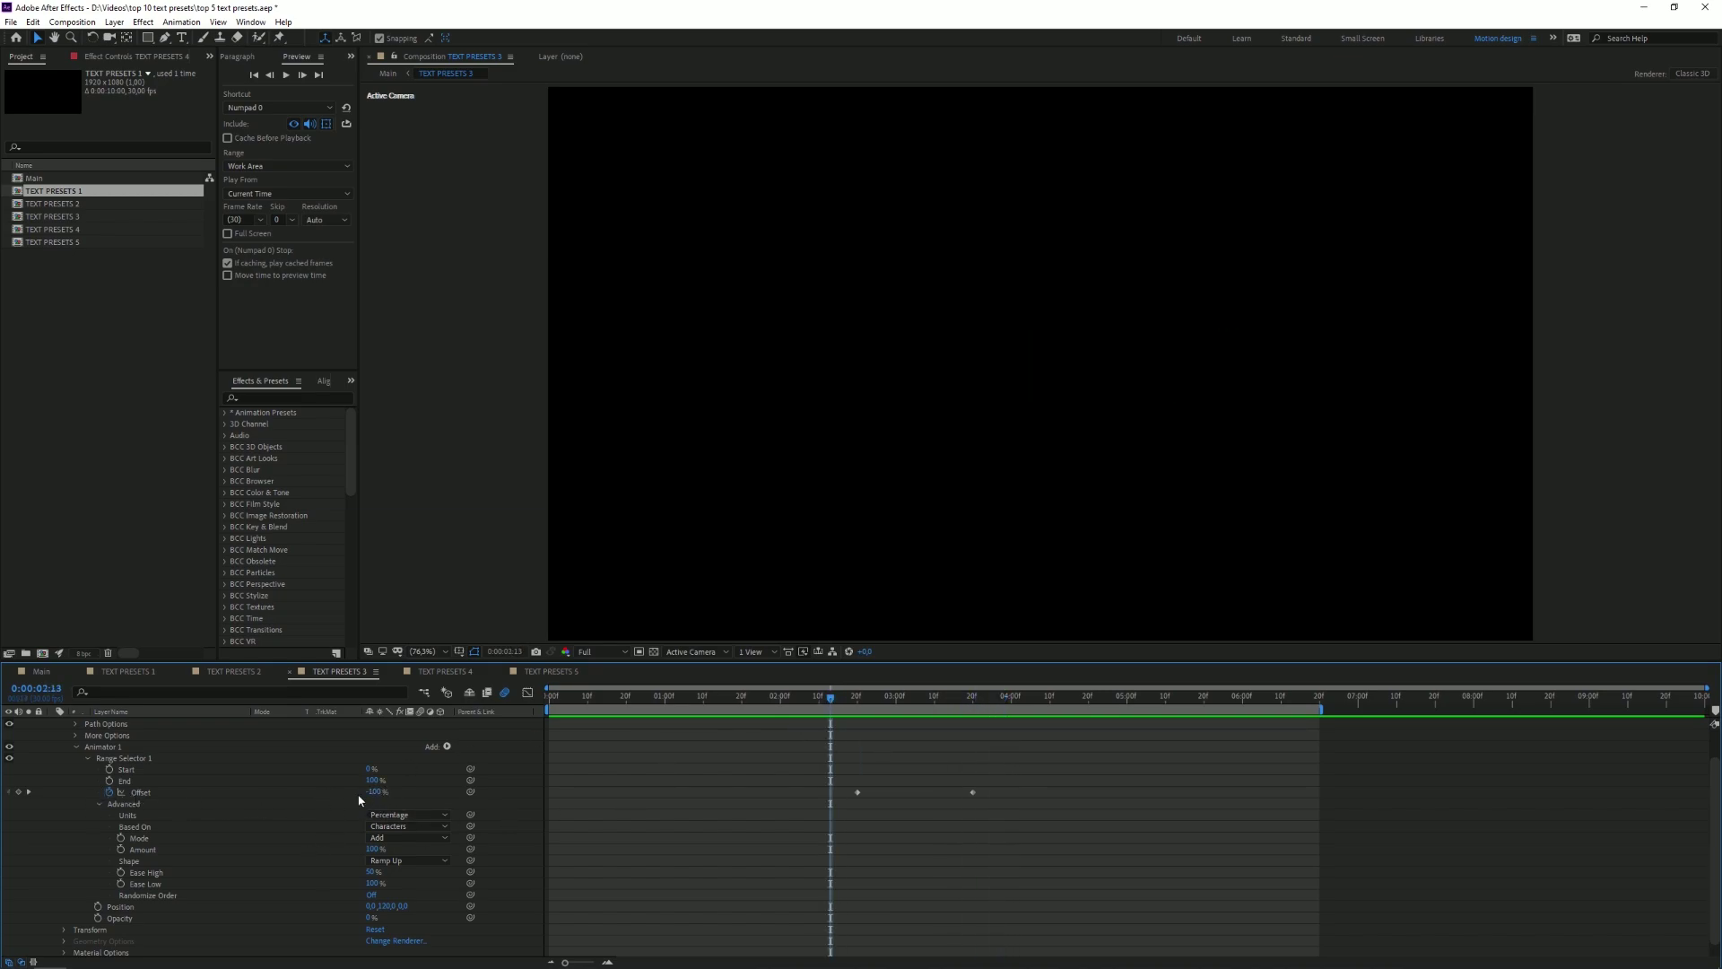
{"action": "scroll", "coordinate": [349, 895], "scroll_direction": "down", "scroll_amount": 1}
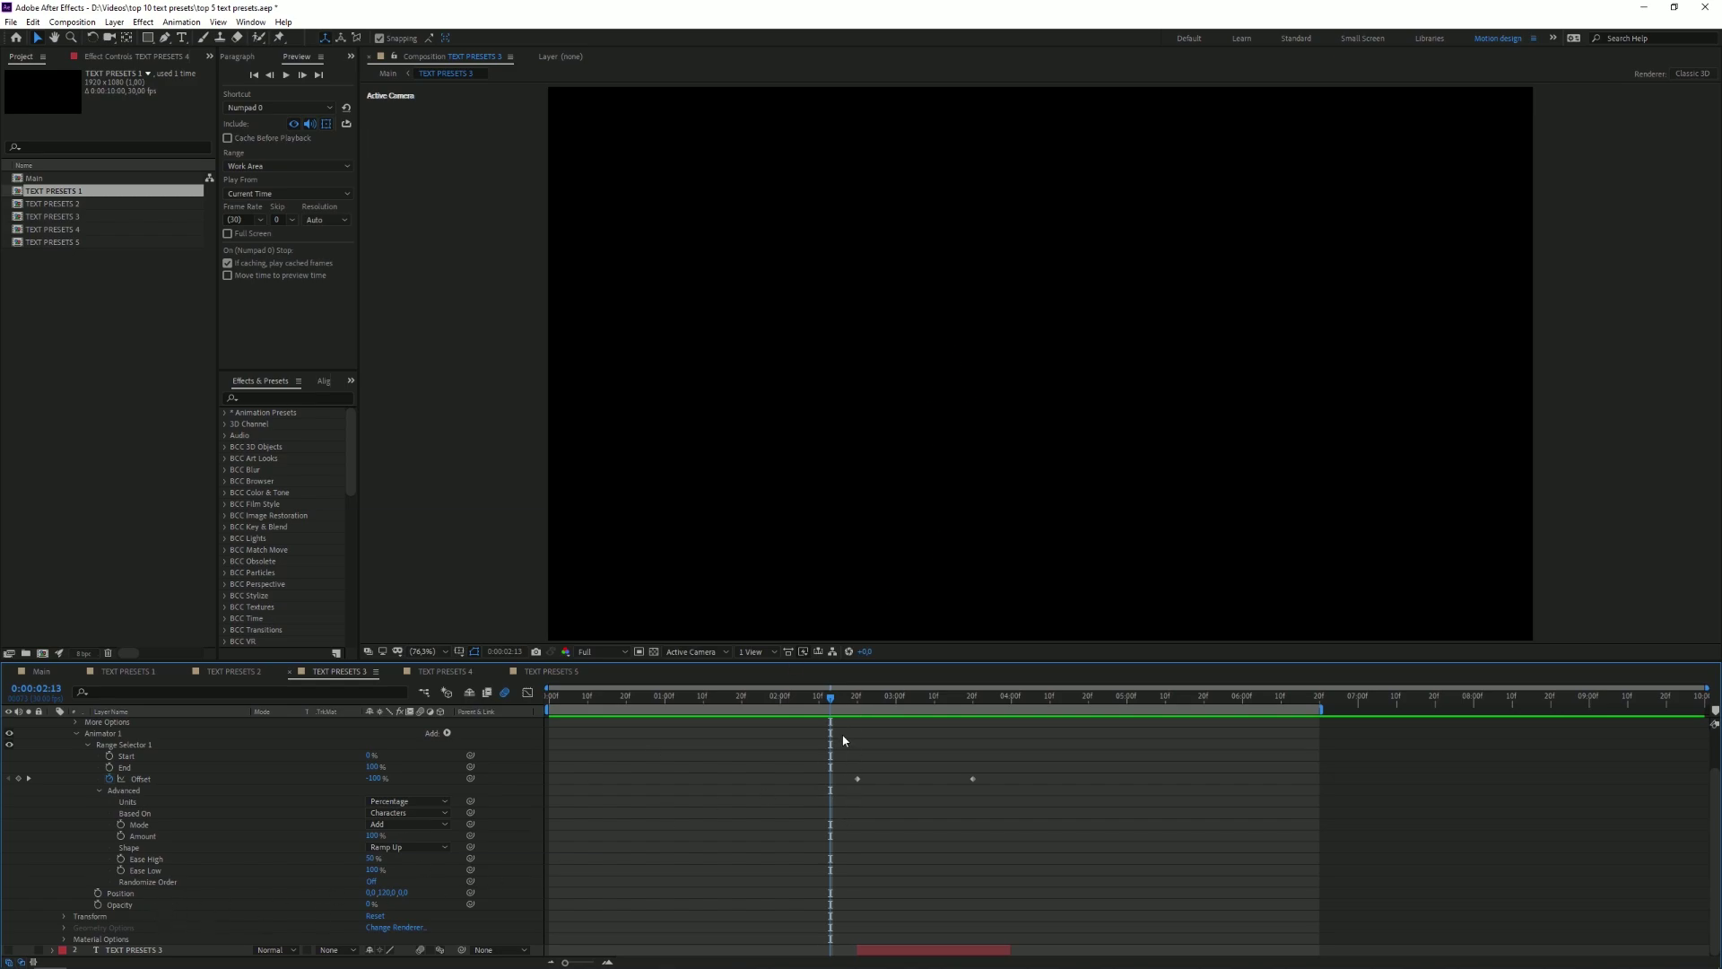
{"action": "left_click_drag", "start_coordinate": [836, 699], "coordinate": [1000, 698]}
{"action": "scroll", "coordinate": [971, 779], "scroll_direction": "up", "scroll_amount": 2}
Step: Open the TEXT PRESETS 4 composition, expand the finished layer's text animators and scrub through its reveal
{"action": "left_click", "coordinate": [439, 672]}
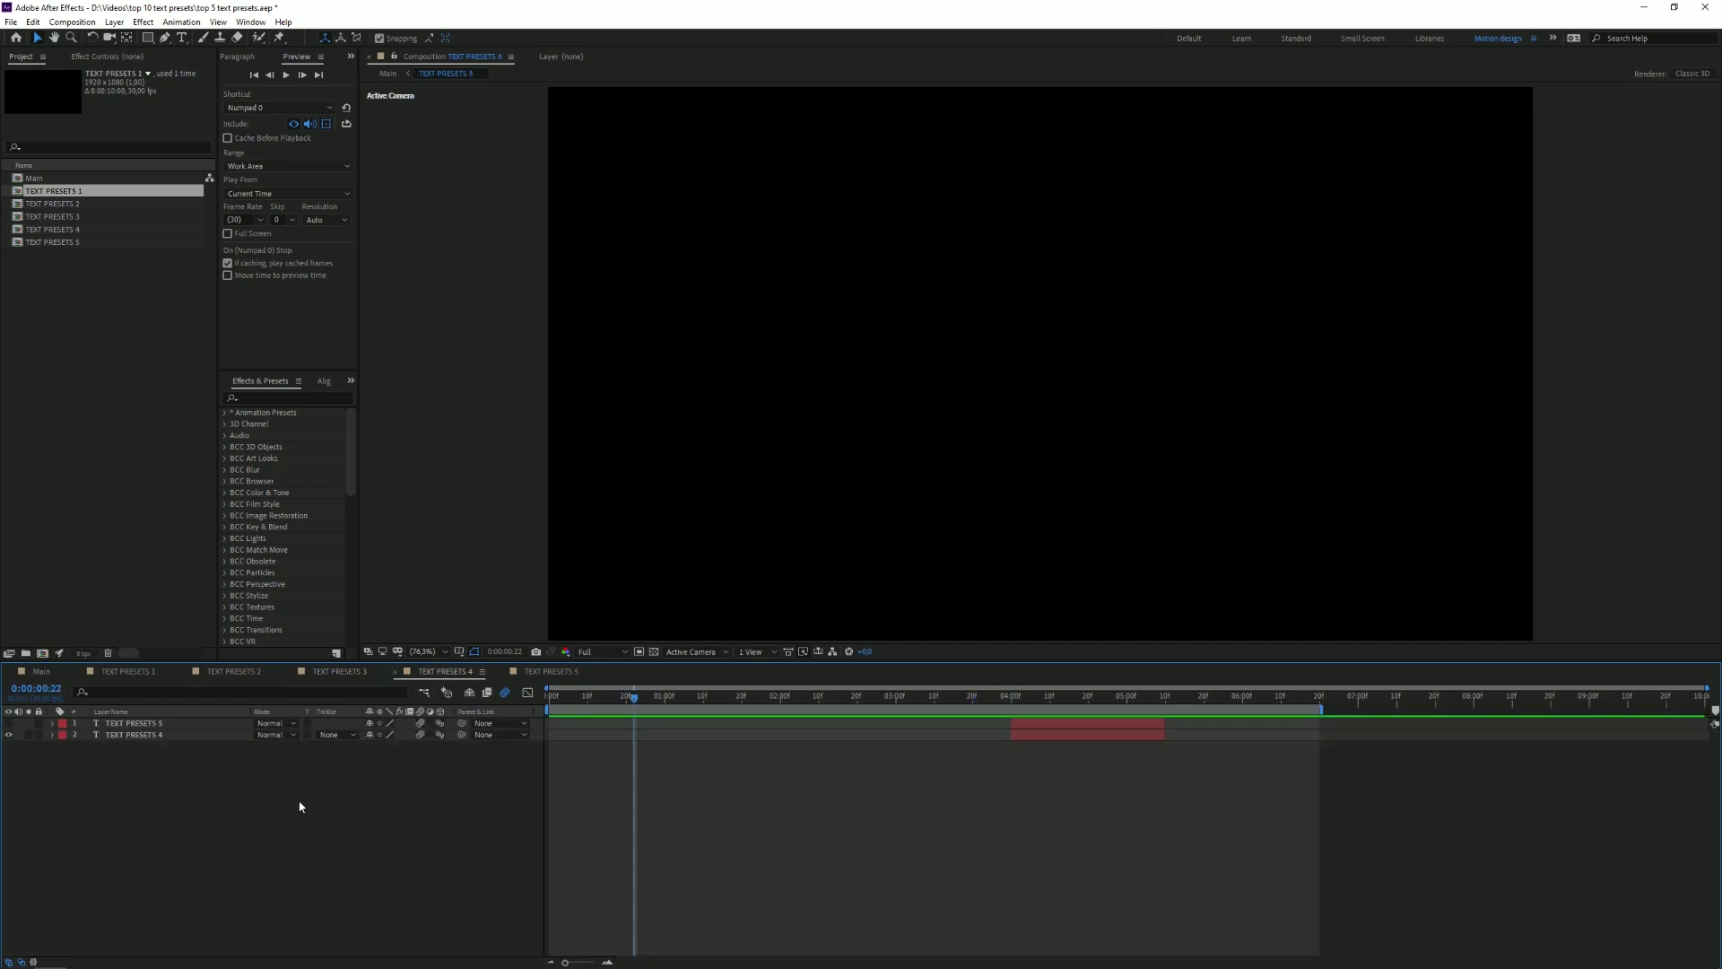
{"action": "left_click_drag", "start_coordinate": [1020, 705], "coordinate": [1054, 733]}
{"action": "left_click", "coordinate": [130, 735]}
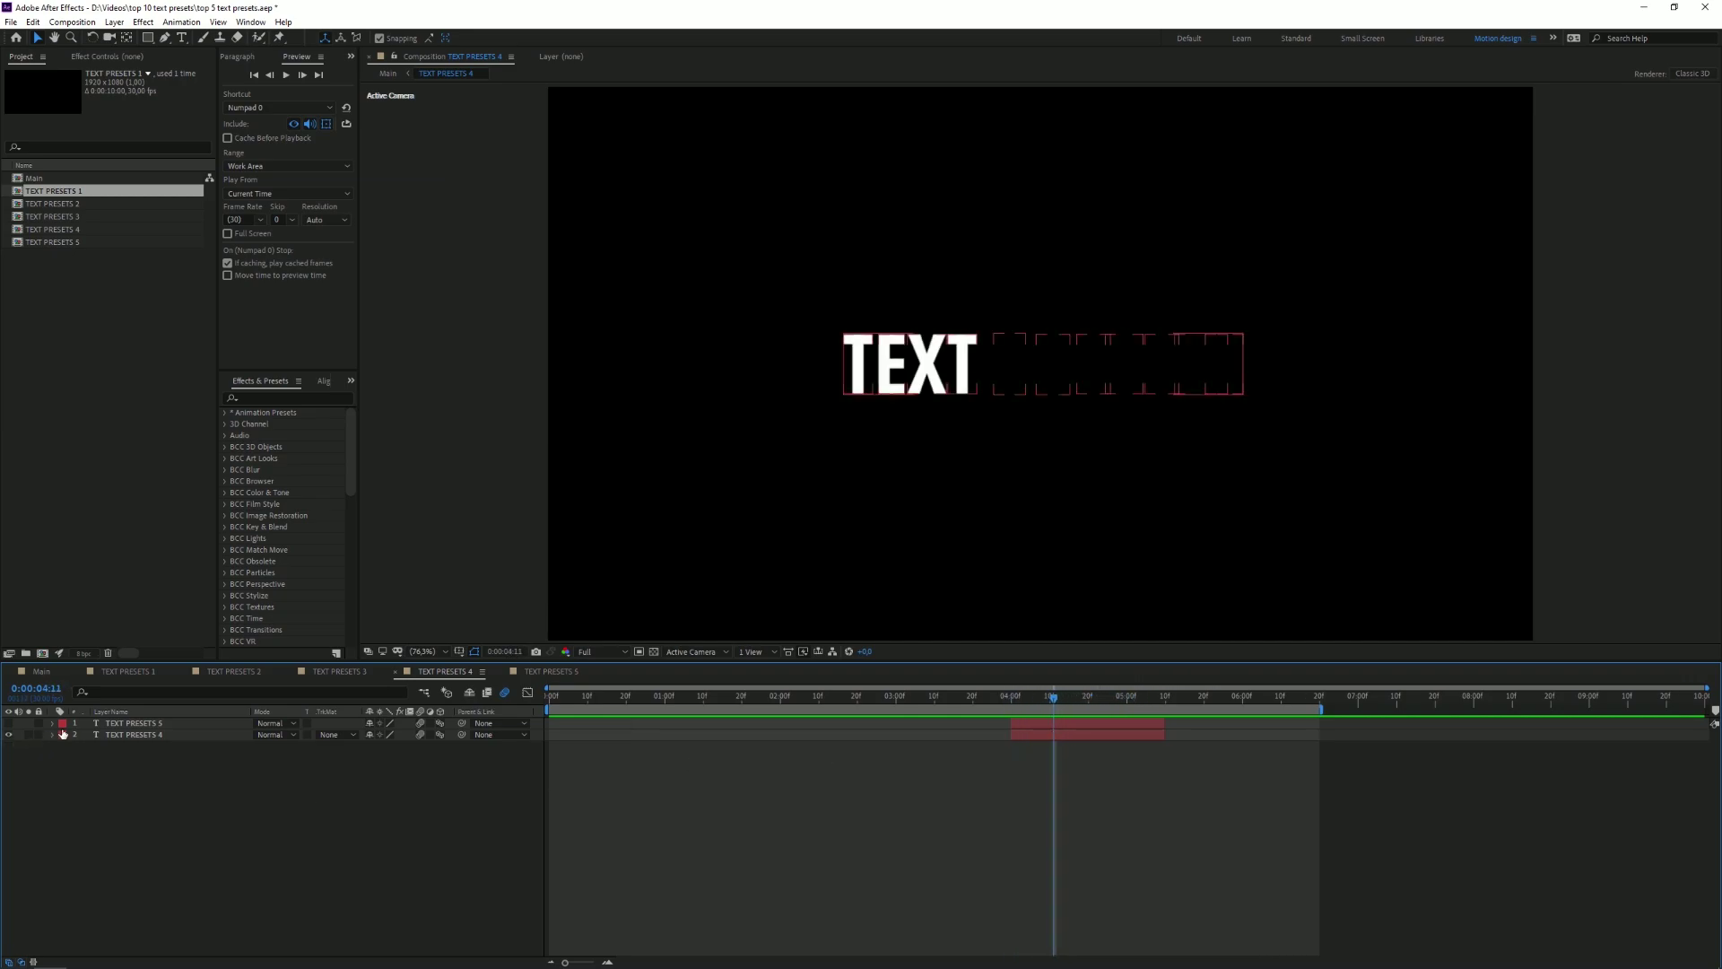
{"action": "left_click", "coordinate": [52, 735]}
{"action": "left_click", "coordinate": [64, 746]}
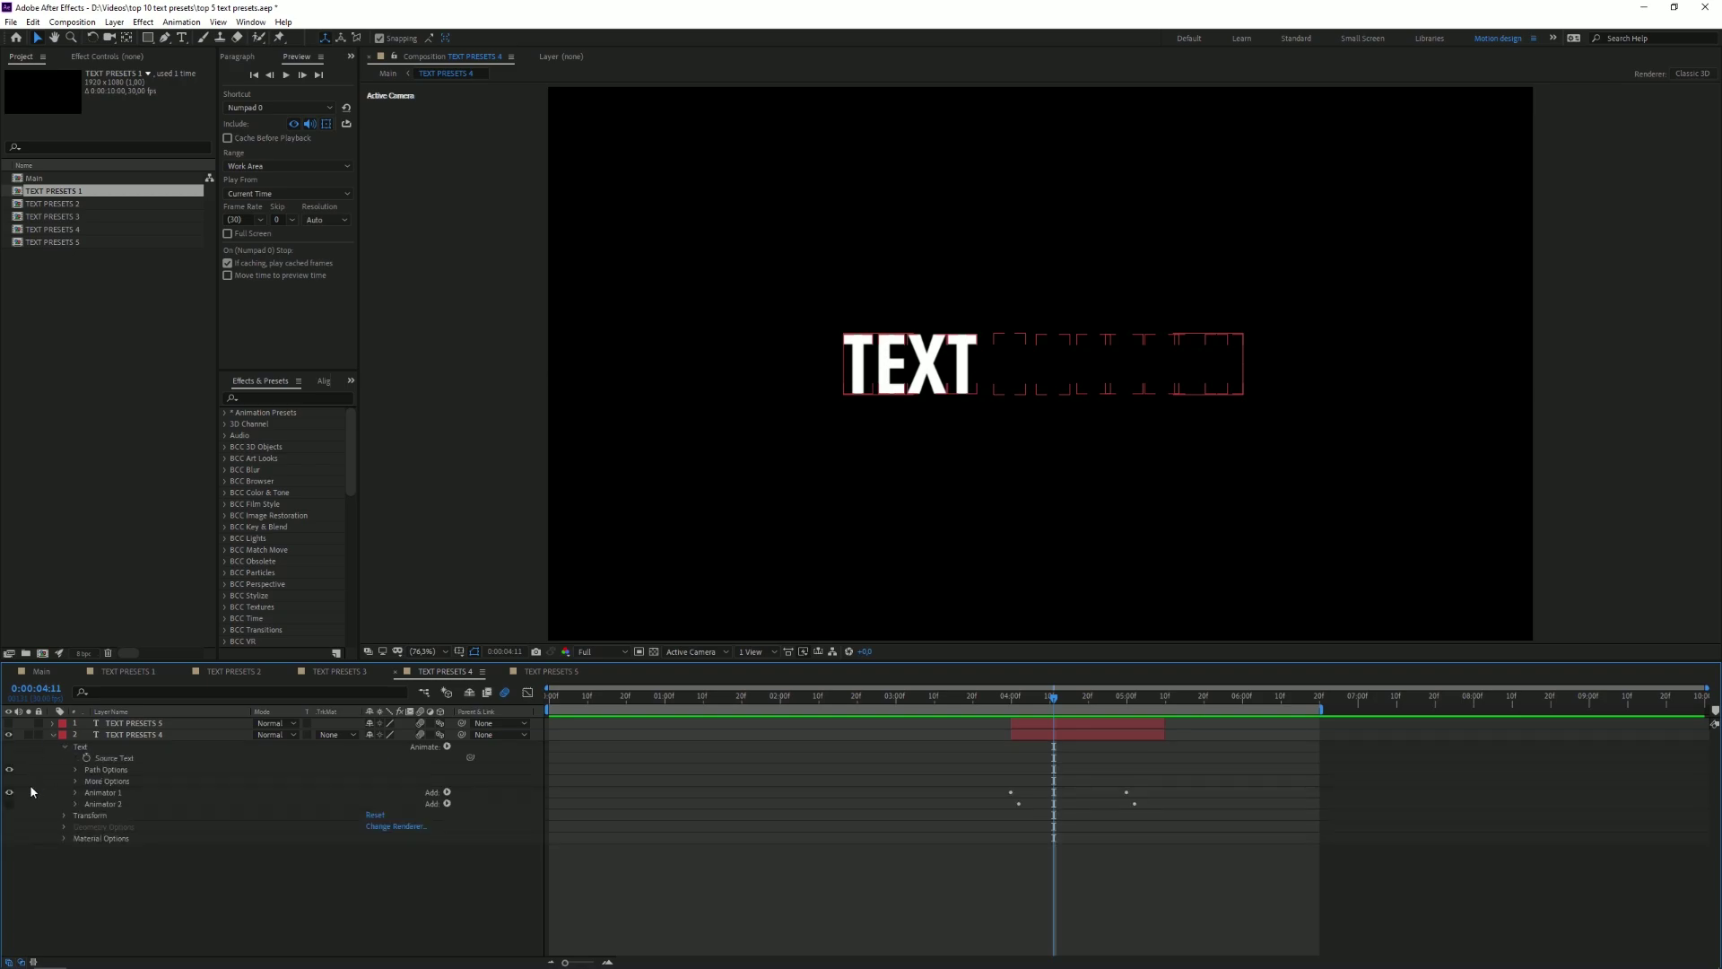
{"action": "left_click_drag", "start_coordinate": [1047, 709], "coordinate": [1120, 709]}
Step: Hide and collapse the finished TEXT PRESETS 4 layer, and show and expand the TEXT PRESETS 5 layer
{"action": "left_click", "coordinate": [9, 735]}
{"action": "left_click", "coordinate": [9, 723]}
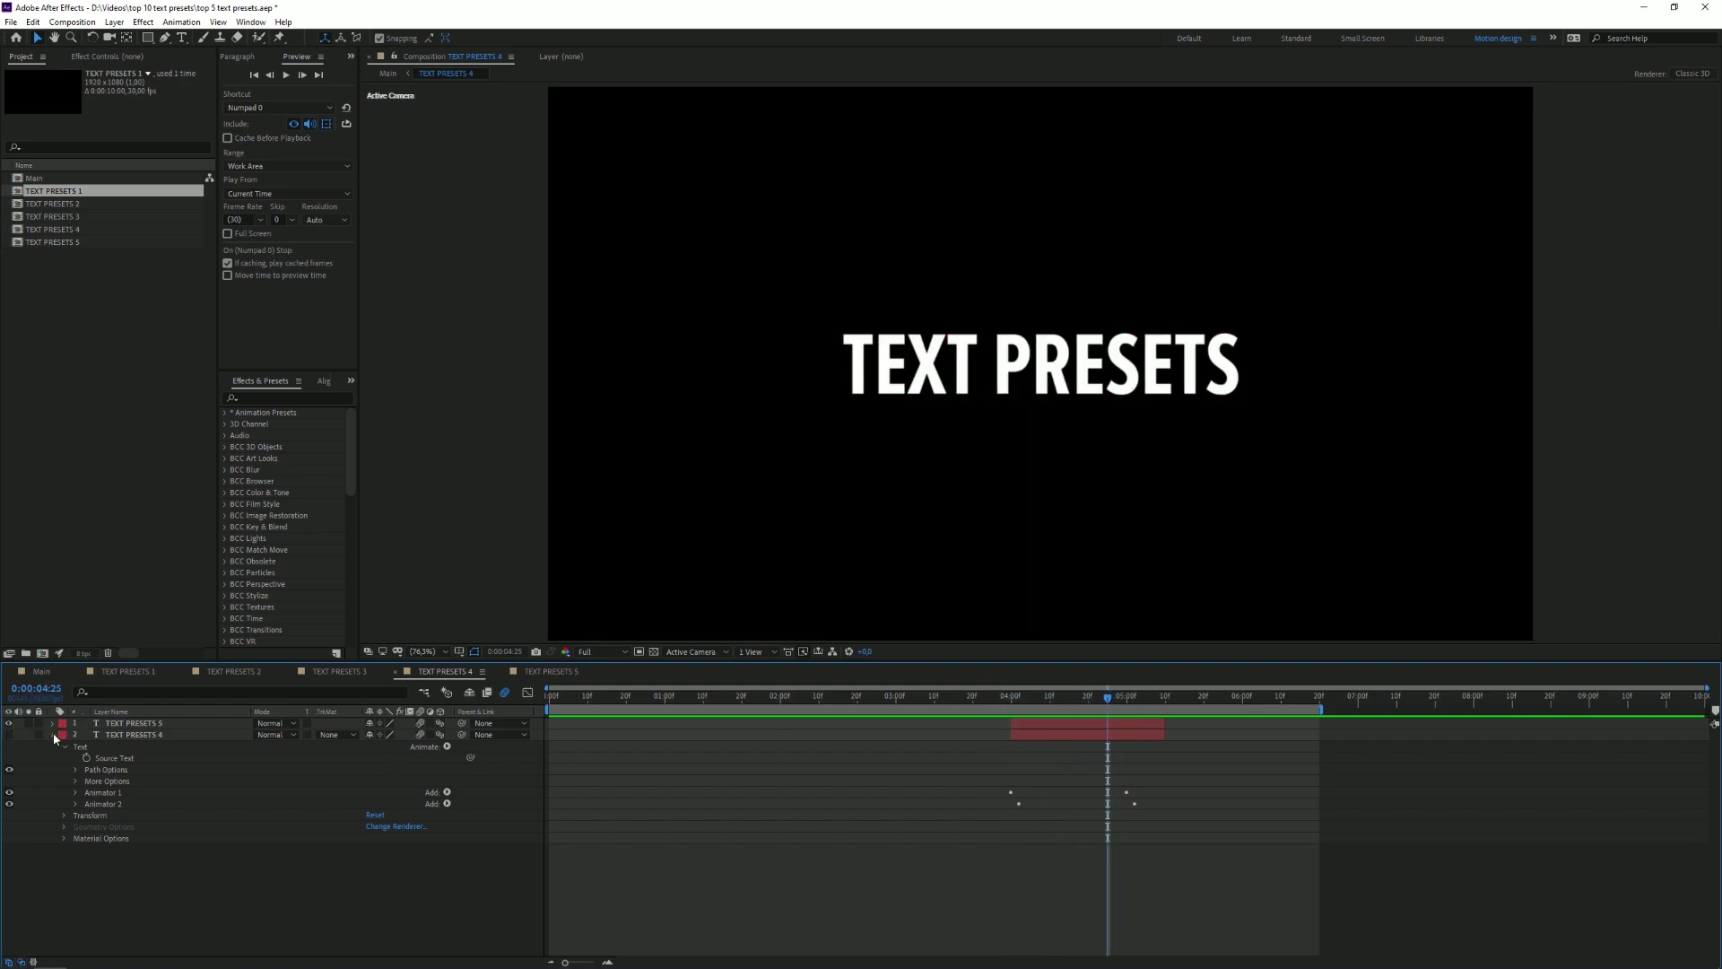
{"action": "left_click", "coordinate": [52, 735]}
{"action": "left_click", "coordinate": [51, 723]}
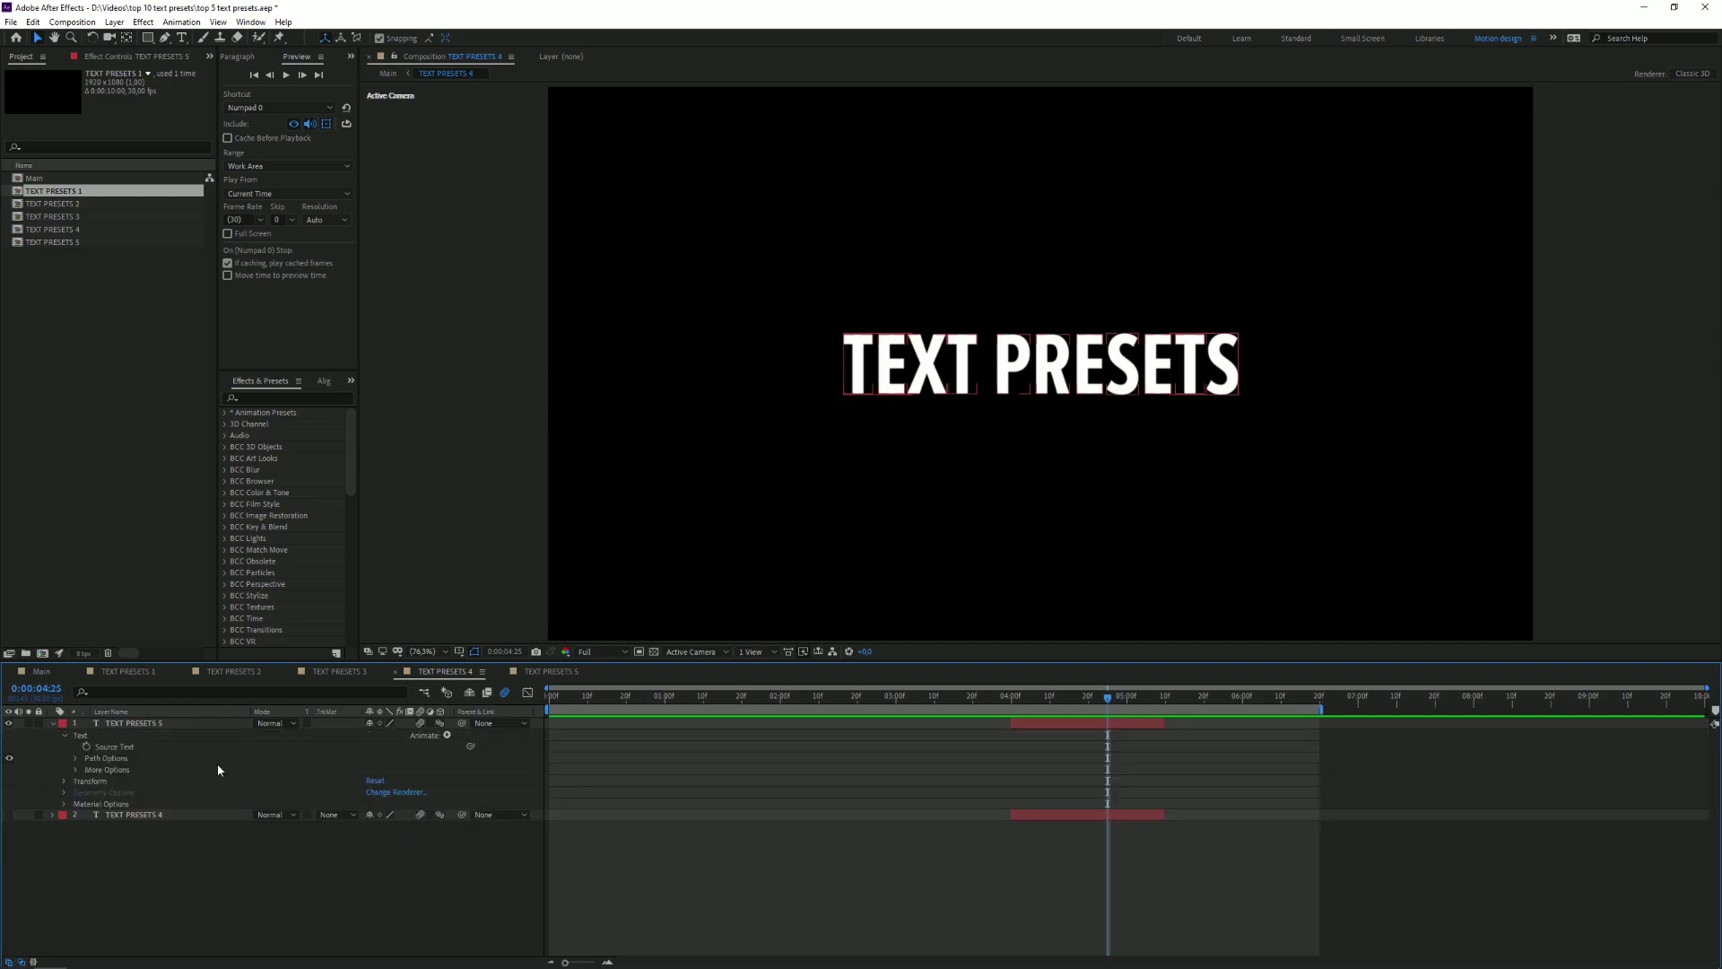
Step: Add a Scale text animator to the TEXT PRESETS 5 layer, unlink its proportions and set the X scale to -100%
{"action": "left_click", "coordinate": [446, 735]}
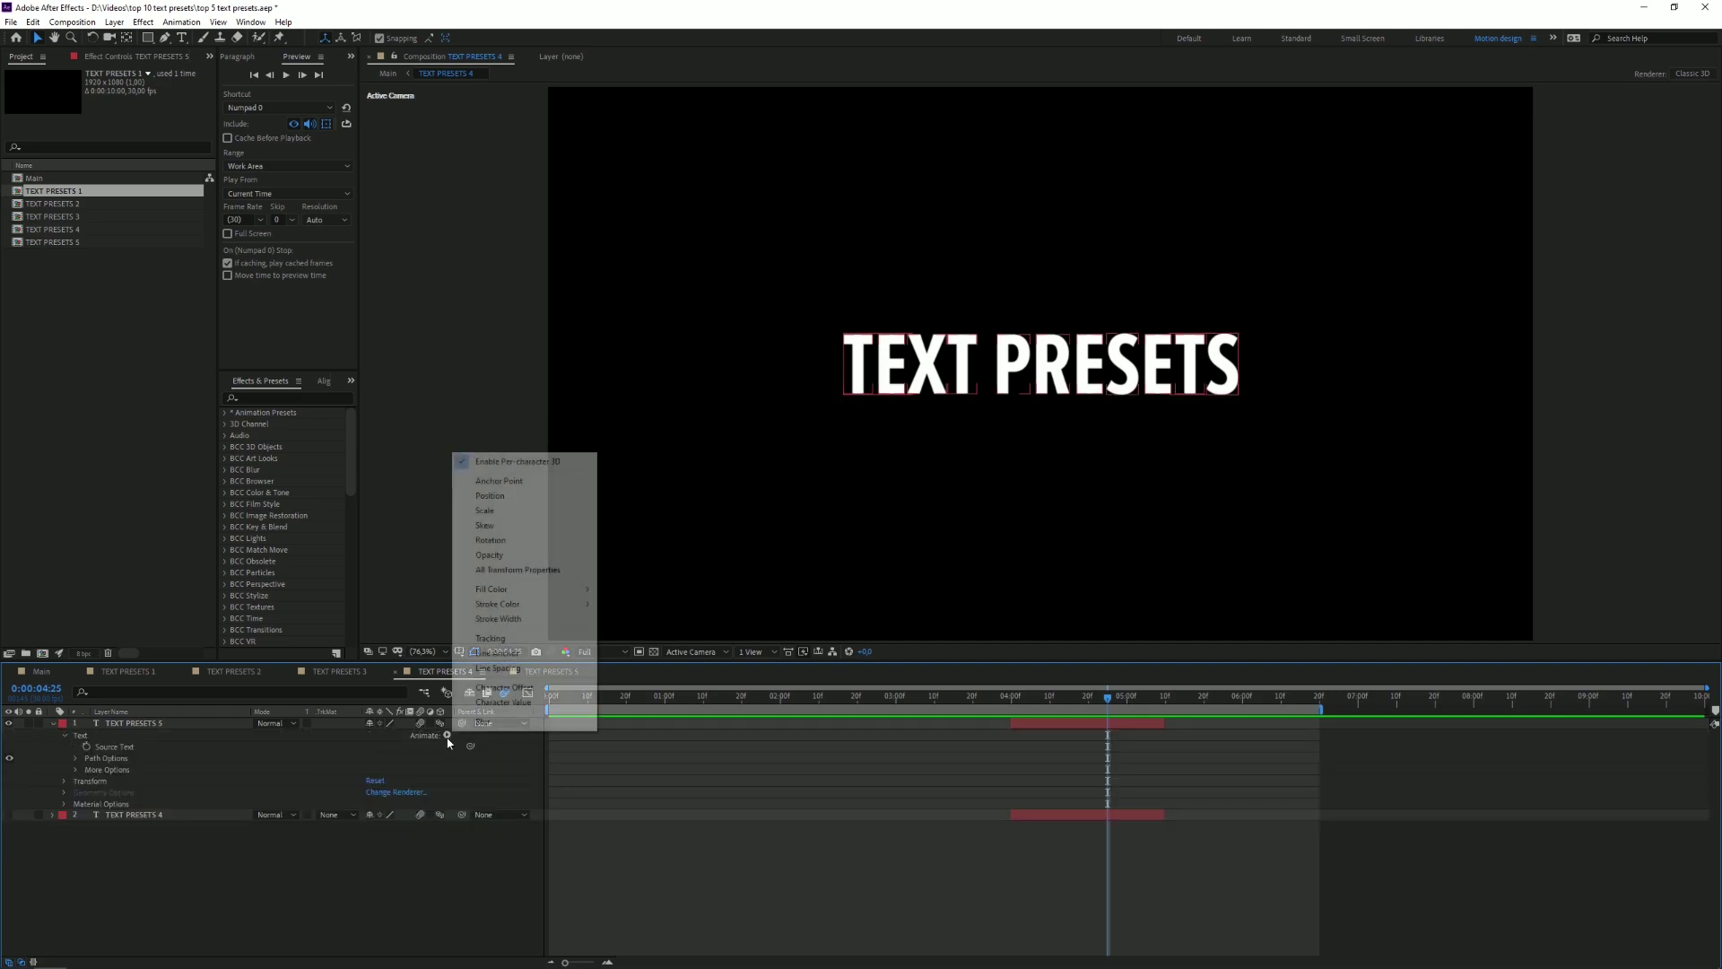
{"action": "left_click", "coordinate": [497, 513]}
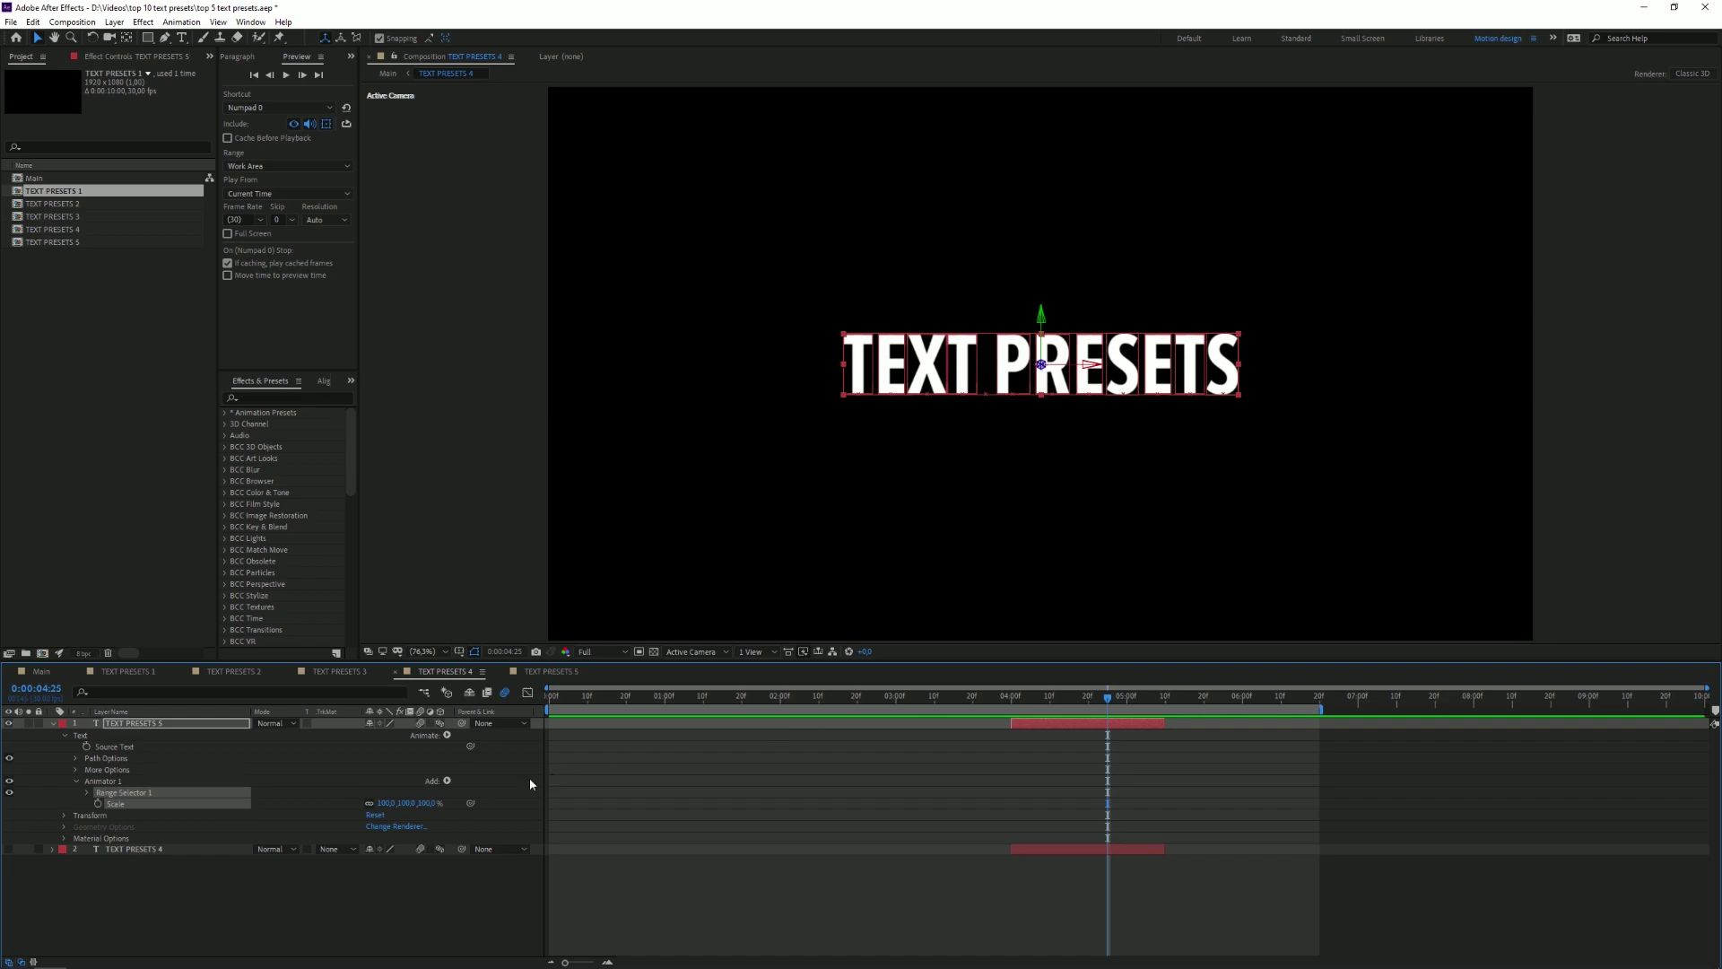
{"action": "left_click", "coordinate": [475, 806]}
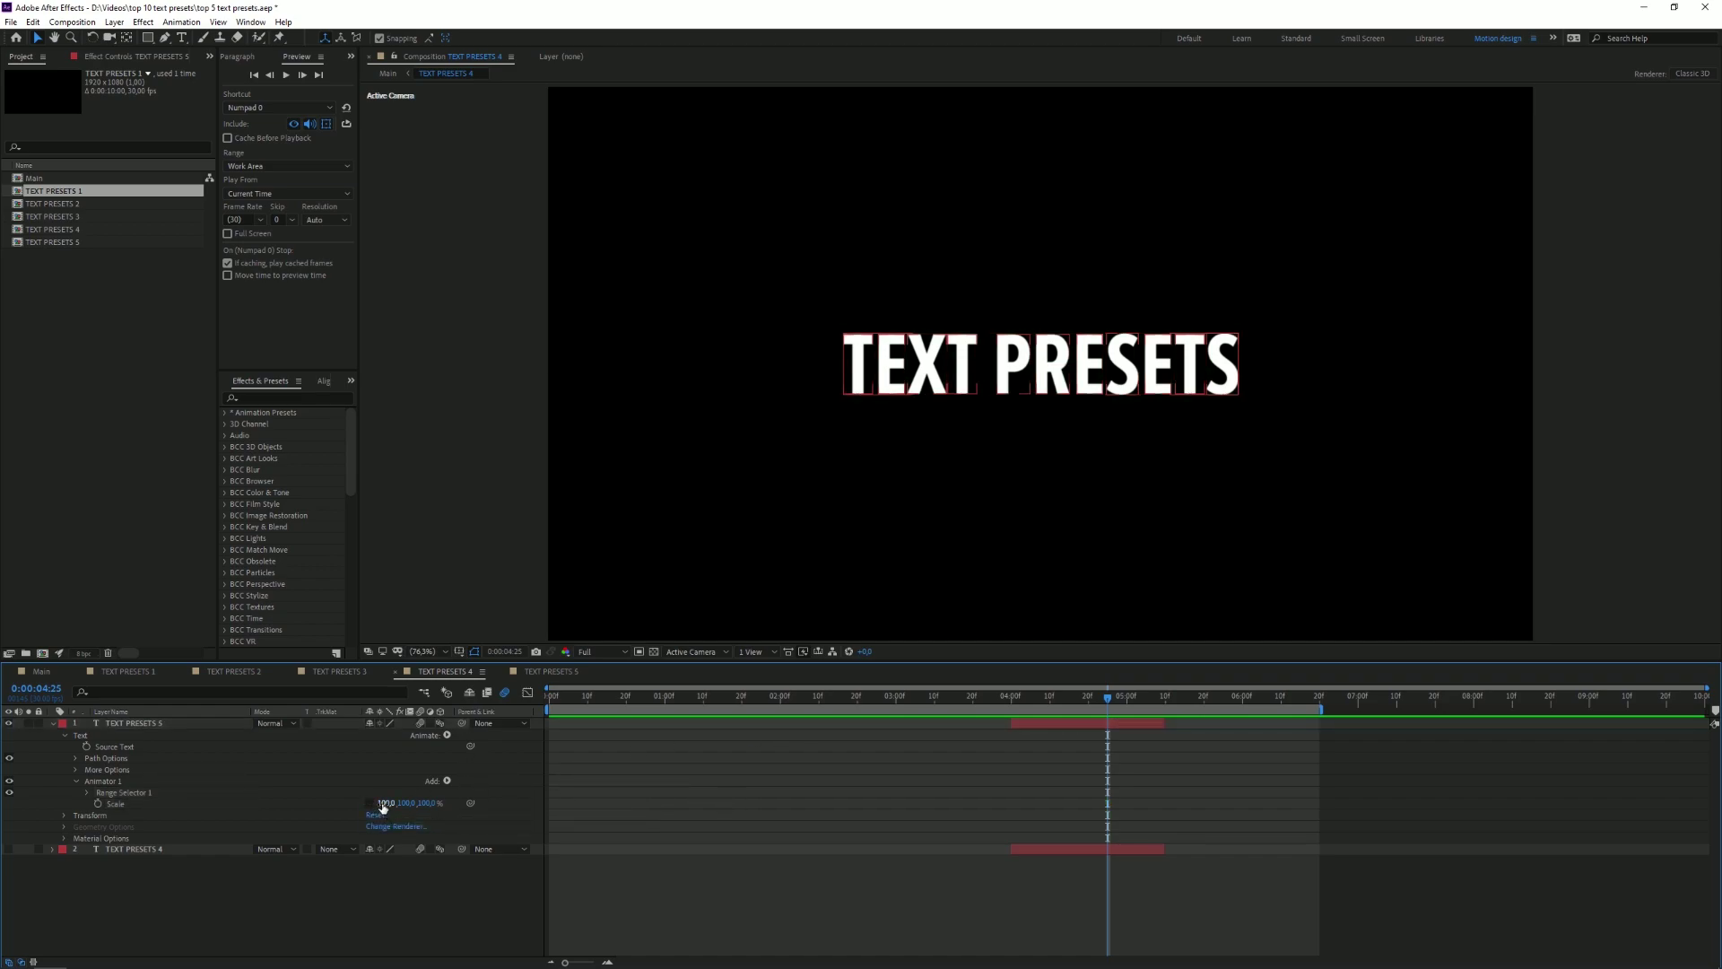
{"action": "left_click", "coordinate": [383, 803]}
{"action": "type", "text": "-100"}
{"action": "key", "text": "Return"}
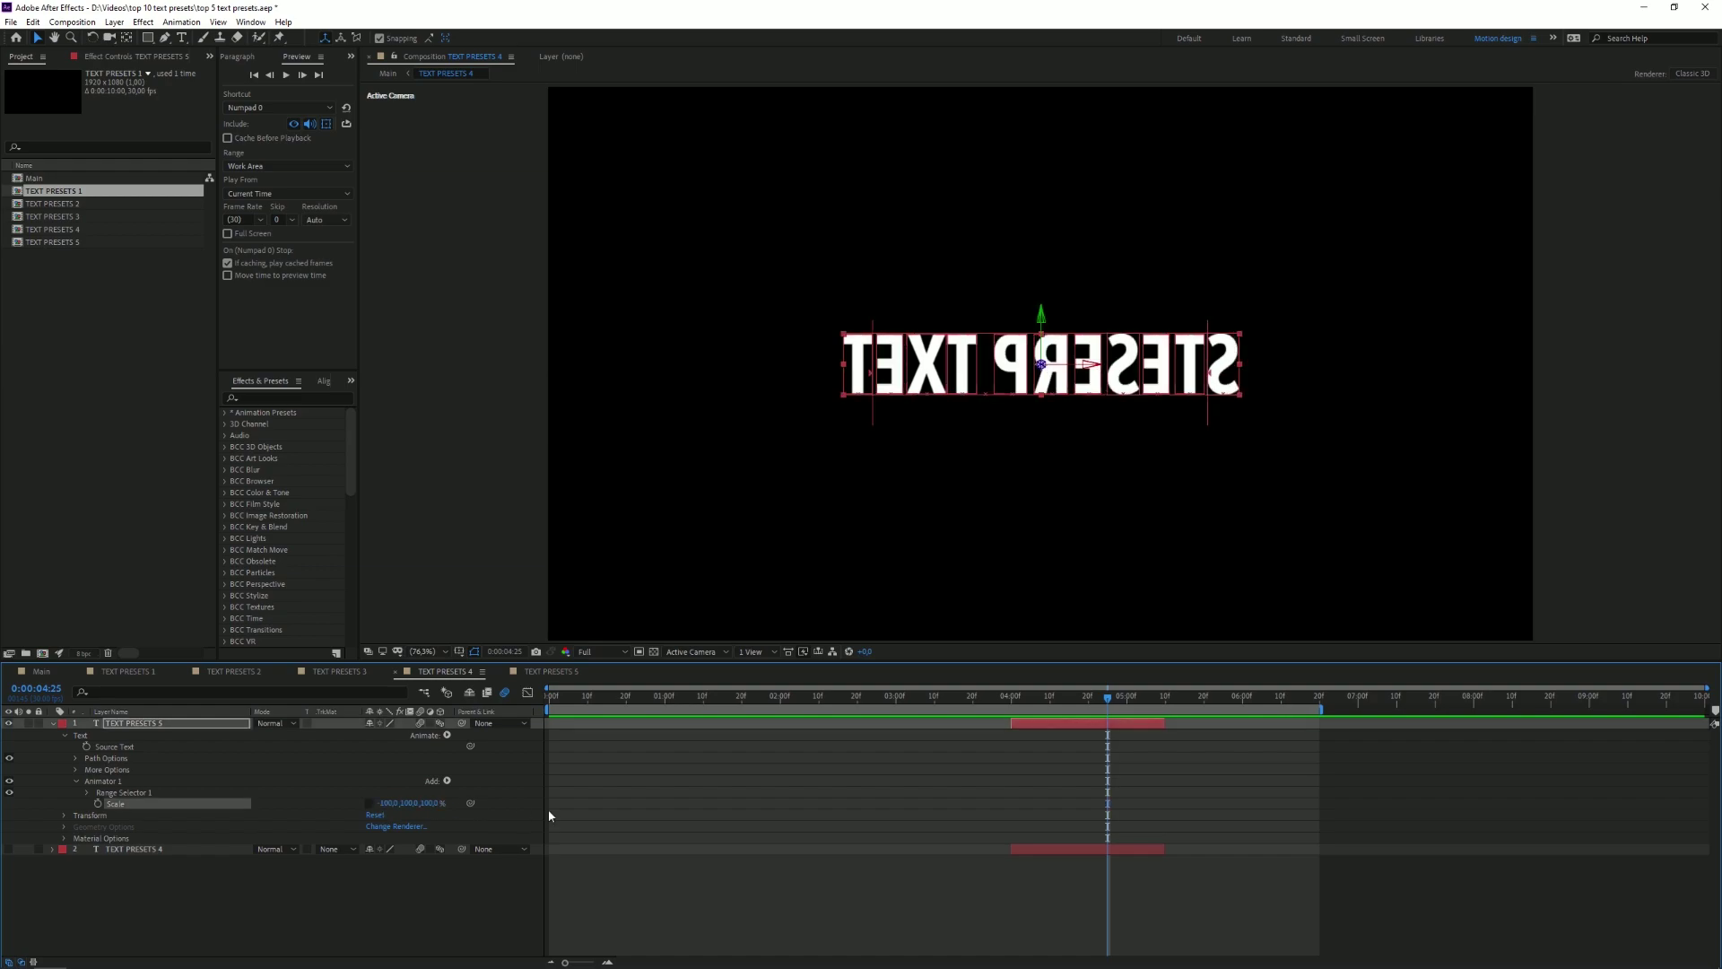
Step: Move the current time to the TEXT PRESETS 5 layer's in point at 0:00:04:00
{"action": "left_click", "coordinate": [976, 792]}
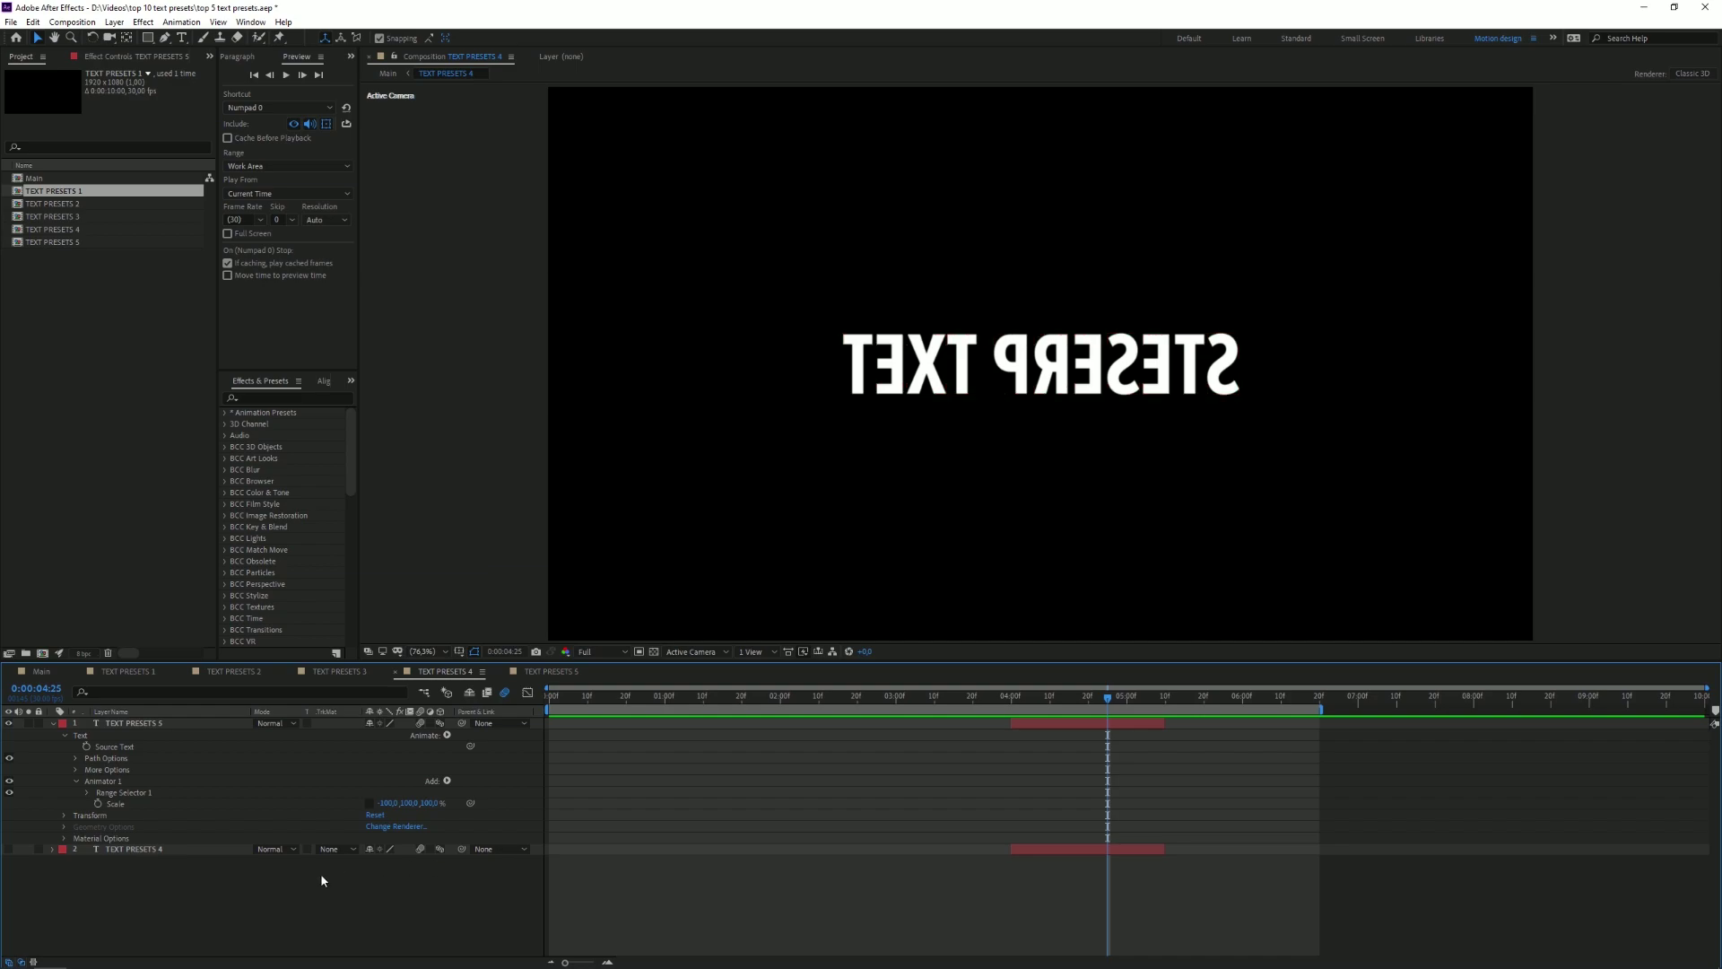
{"action": "key", "text": "i"}
Step: Try adding an Opacity text animator to the TEXT PRESETS 5 layer and lowering its opacity
{"action": "left_click", "coordinate": [447, 736]}
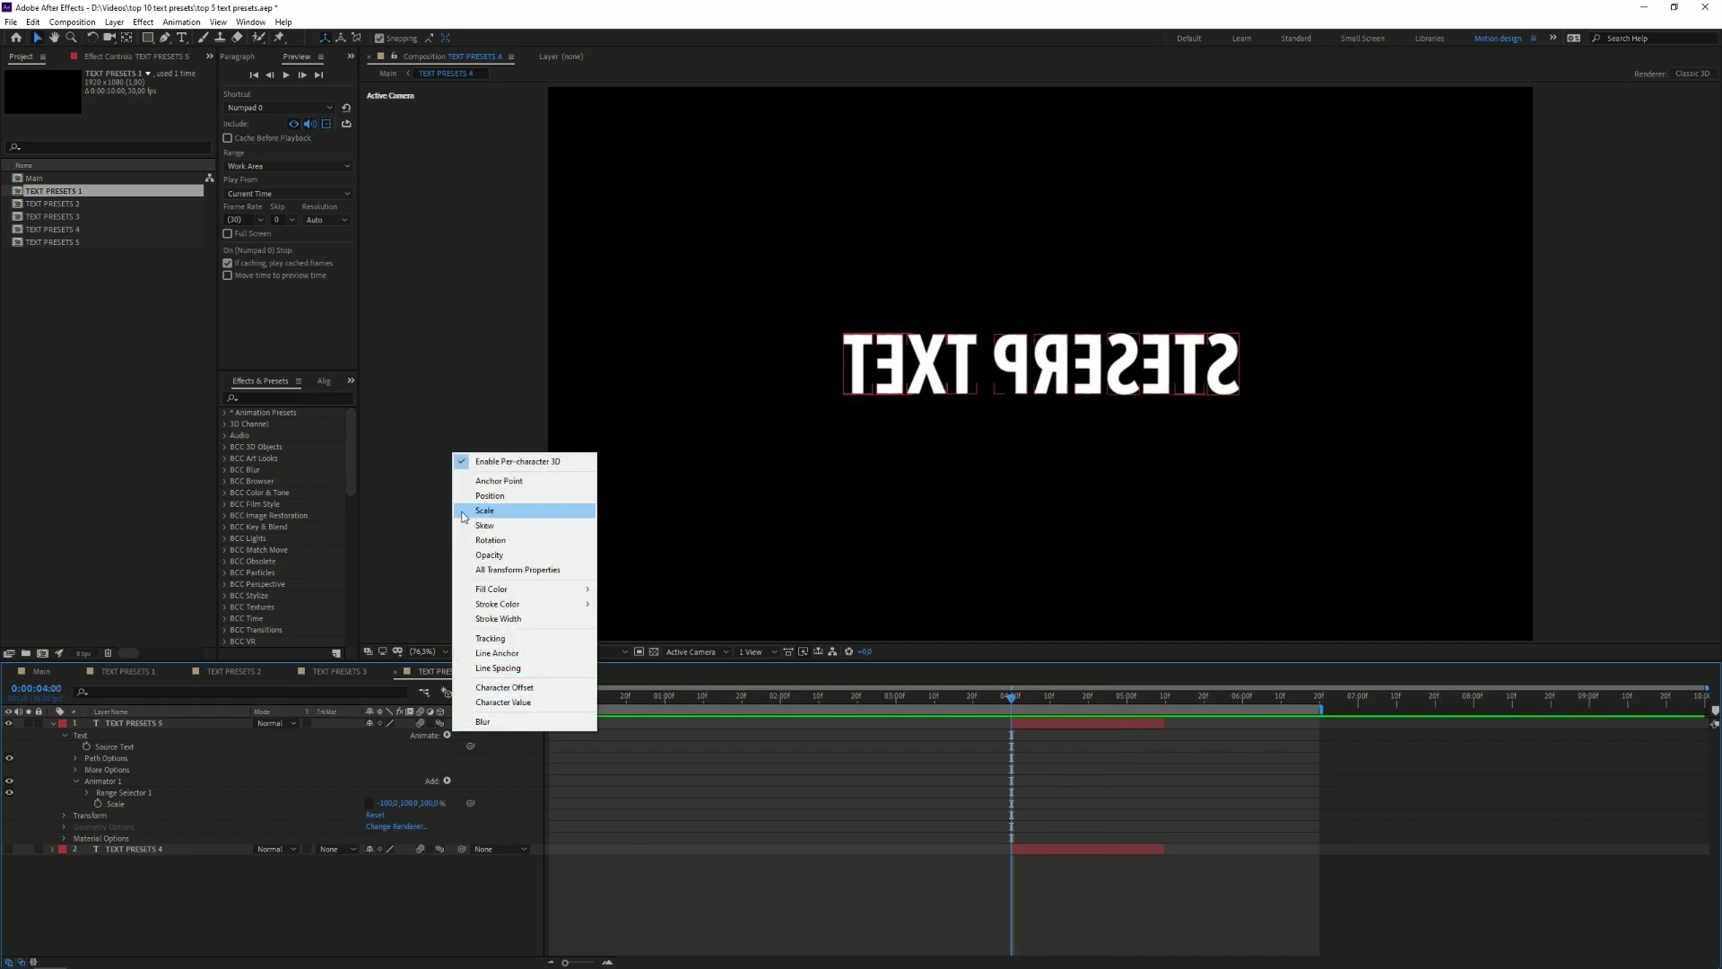
{"action": "left_click", "coordinate": [489, 555]}
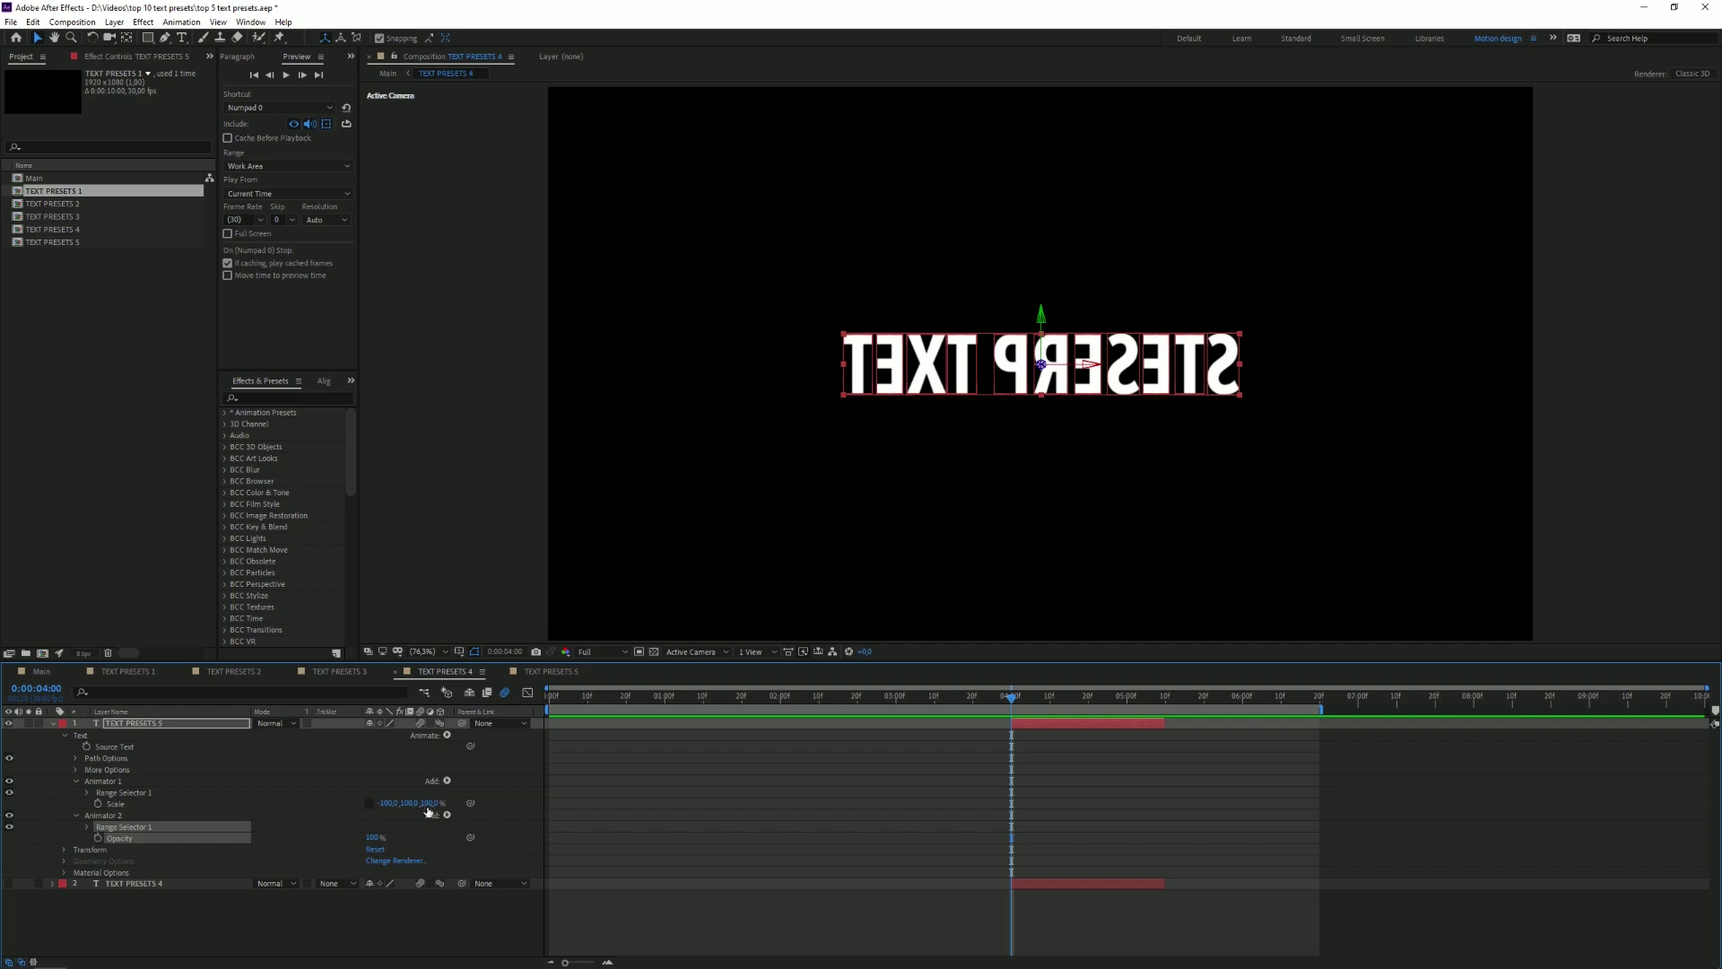
{"action": "left_click", "coordinate": [445, 867]}
{"action": "left_click_drag", "start_coordinate": [371, 838], "coordinate": [281, 838]}
{"action": "key", "text": "ctrl+z"}
{"action": "key", "text": "ctrl+z"}
Step: Add a second text animator for Opacity to the TEXT PRESETS 5 layer and include a Character Value property in it
{"action": "left_click", "coordinate": [447, 736]}
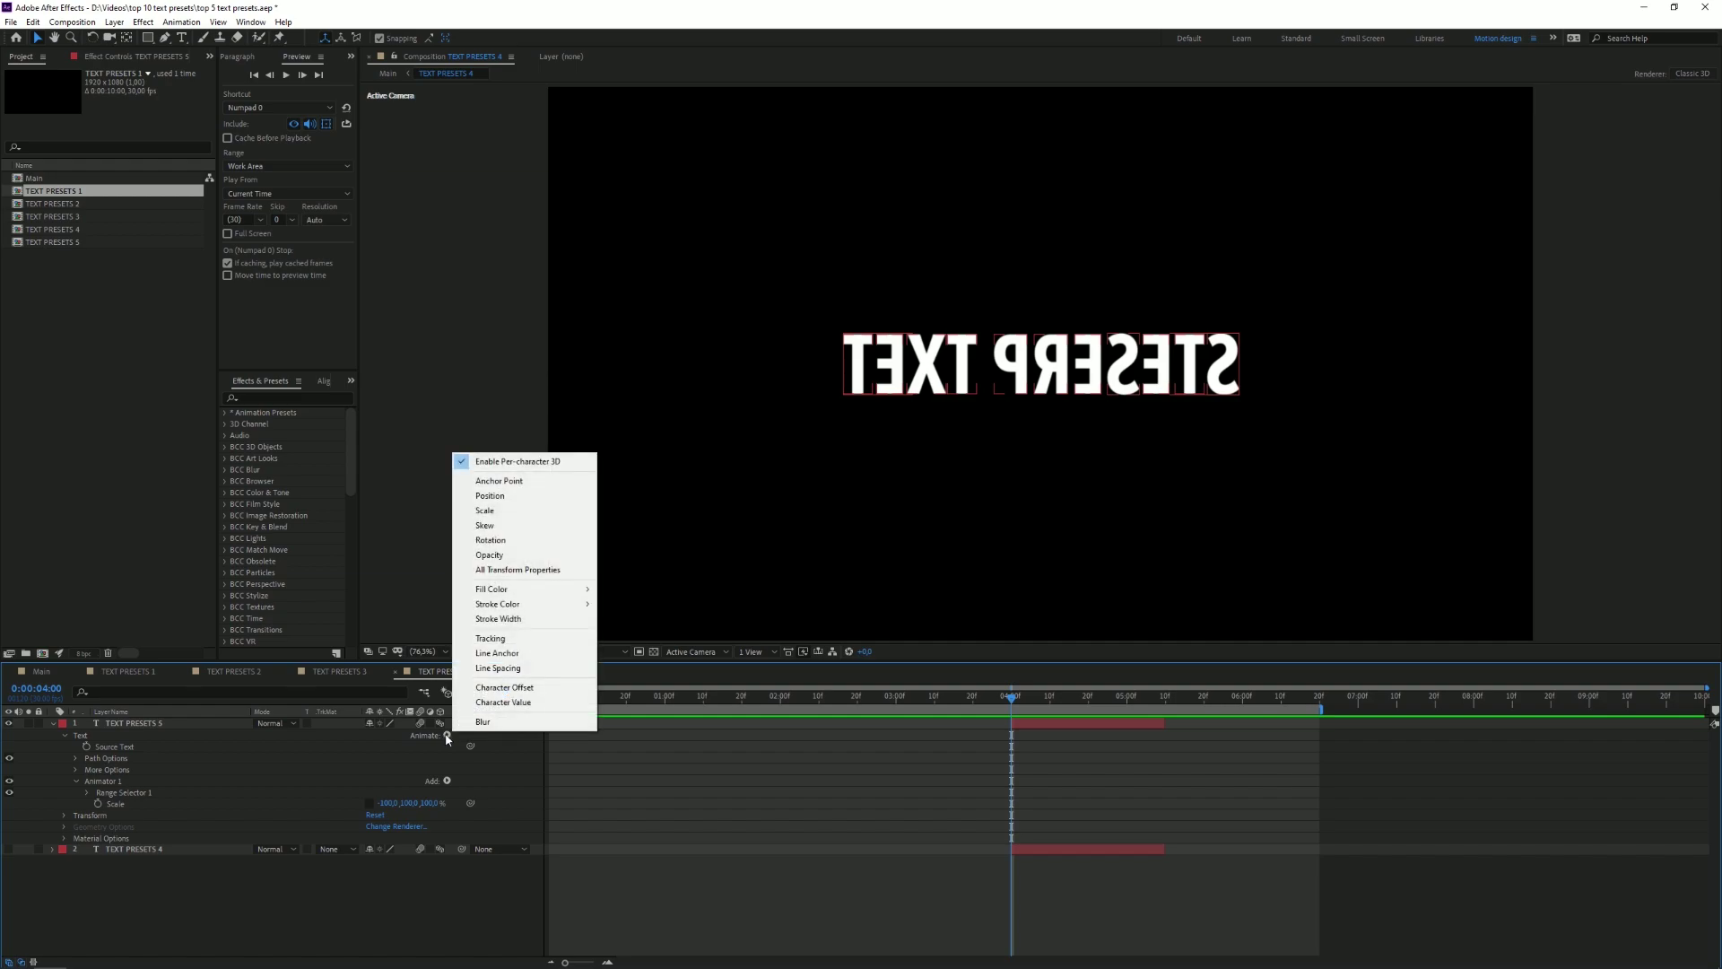
{"action": "left_click", "coordinate": [478, 551]}
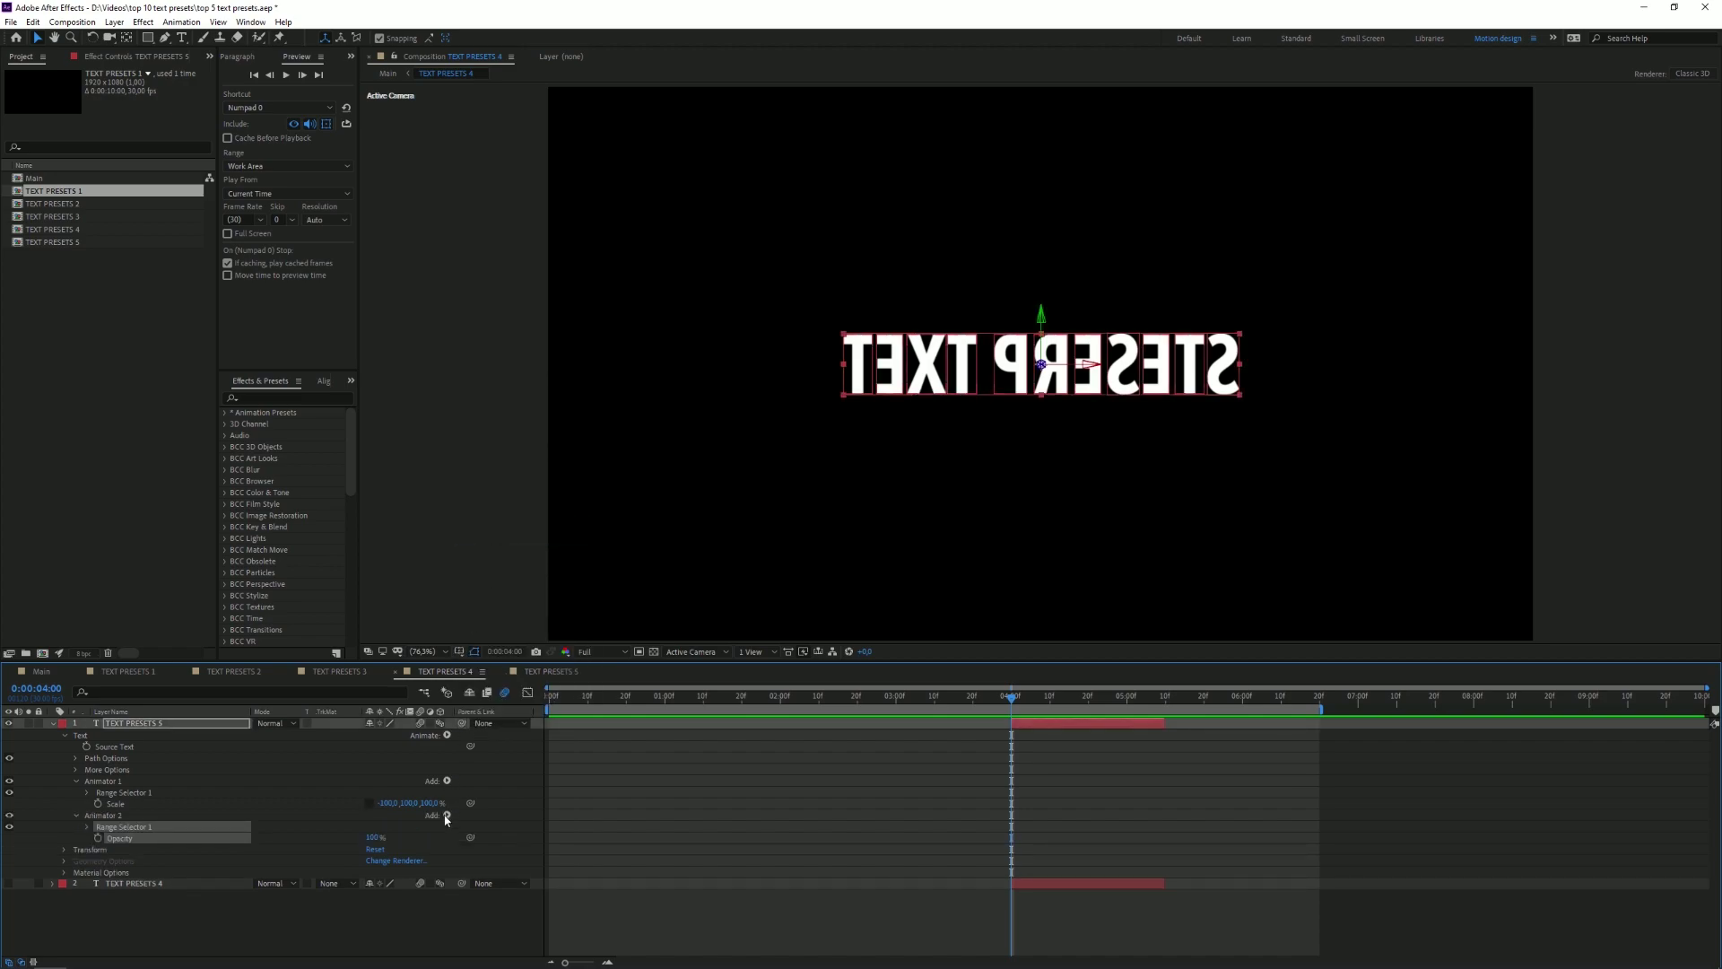
{"action": "left_click", "coordinate": [447, 815]}
{"action": "mouse_move", "coordinate": [489, 821]}
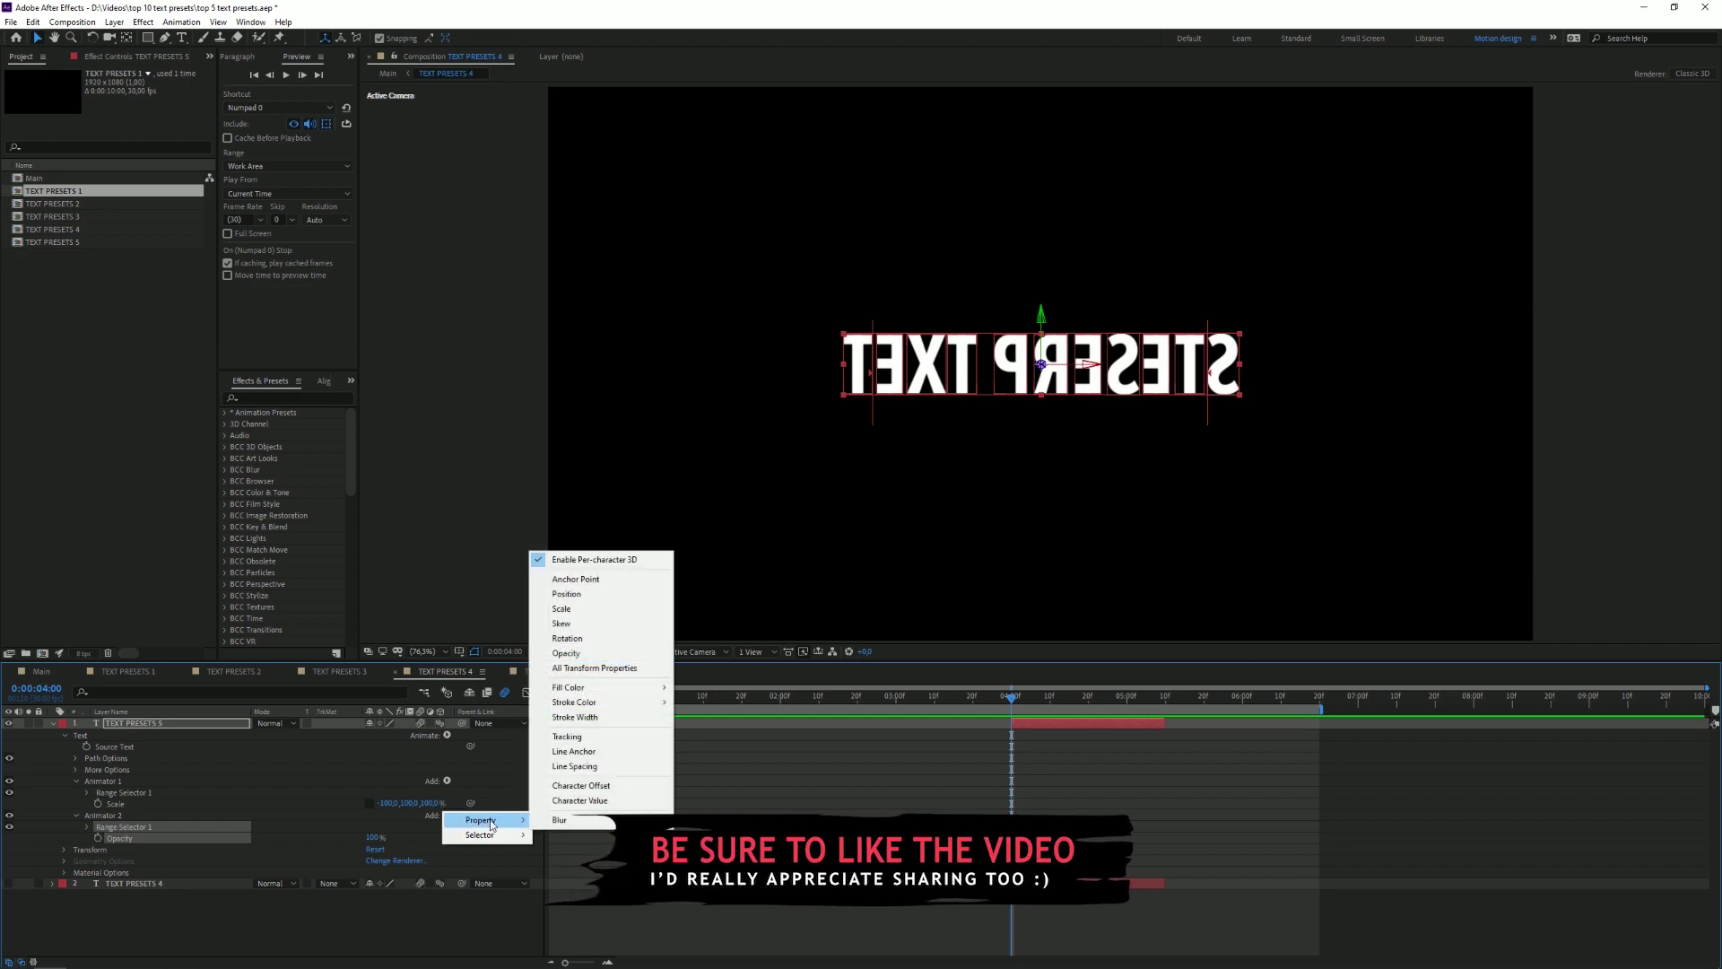
{"action": "left_click", "coordinate": [592, 801]}
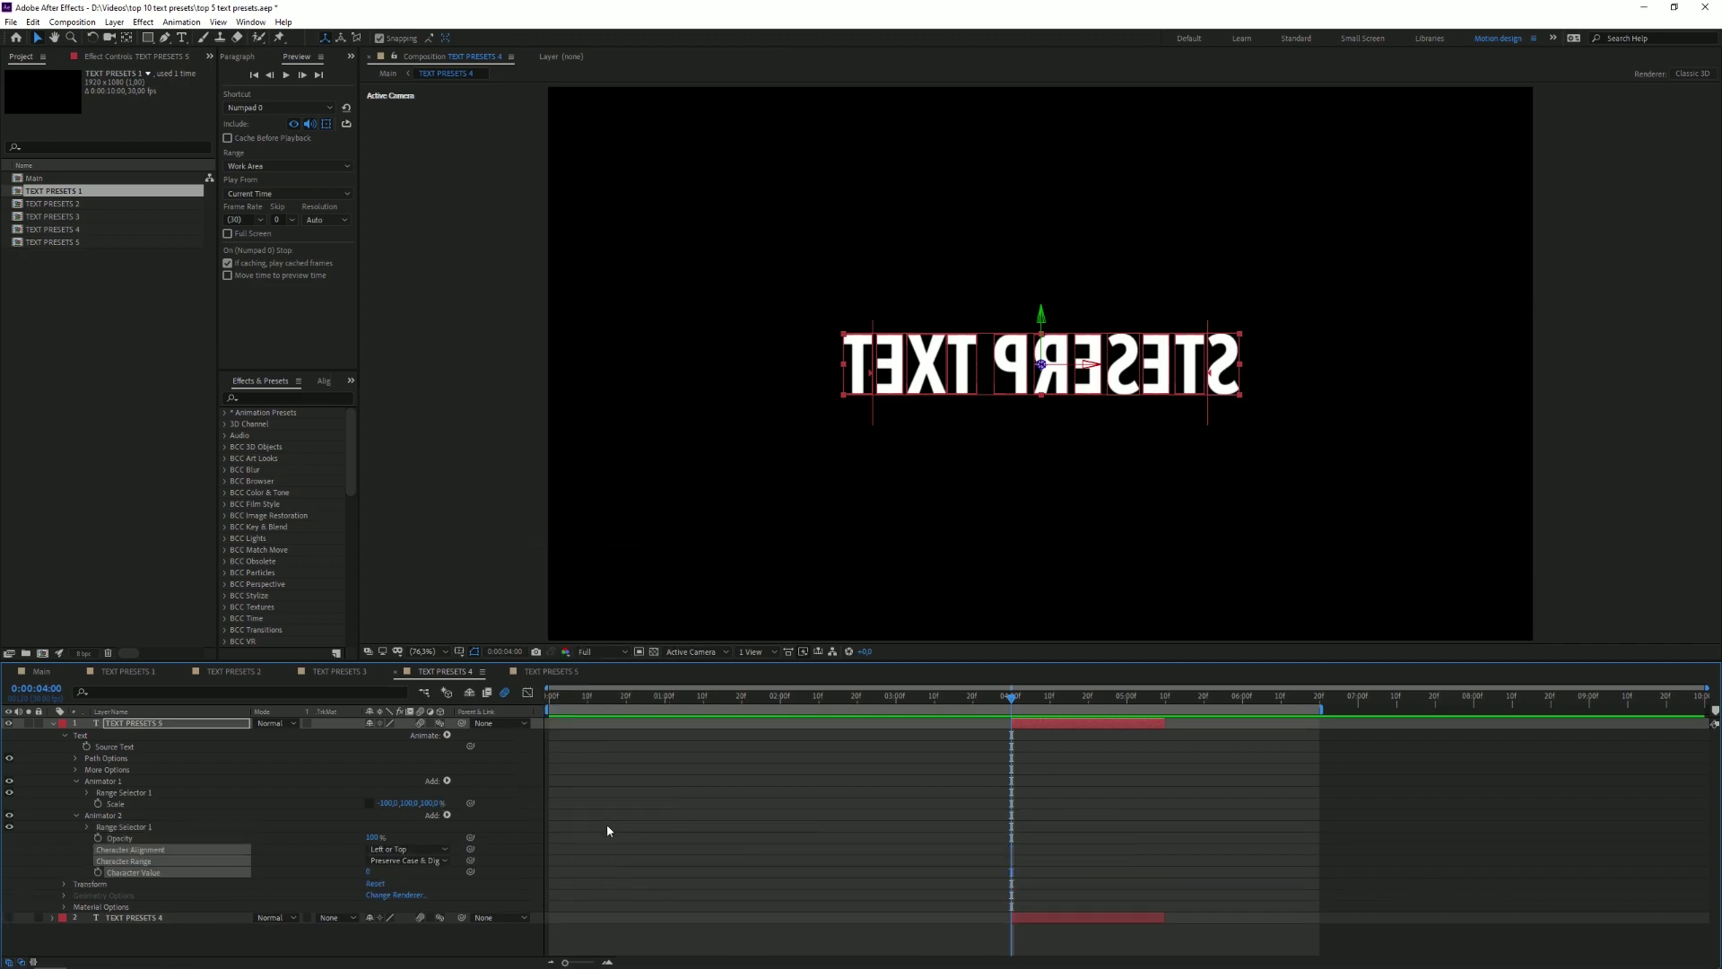
Step: Set the second animator's Character Value to 3 and its Opacity to 0%
{"action": "left_click", "coordinate": [366, 872]}
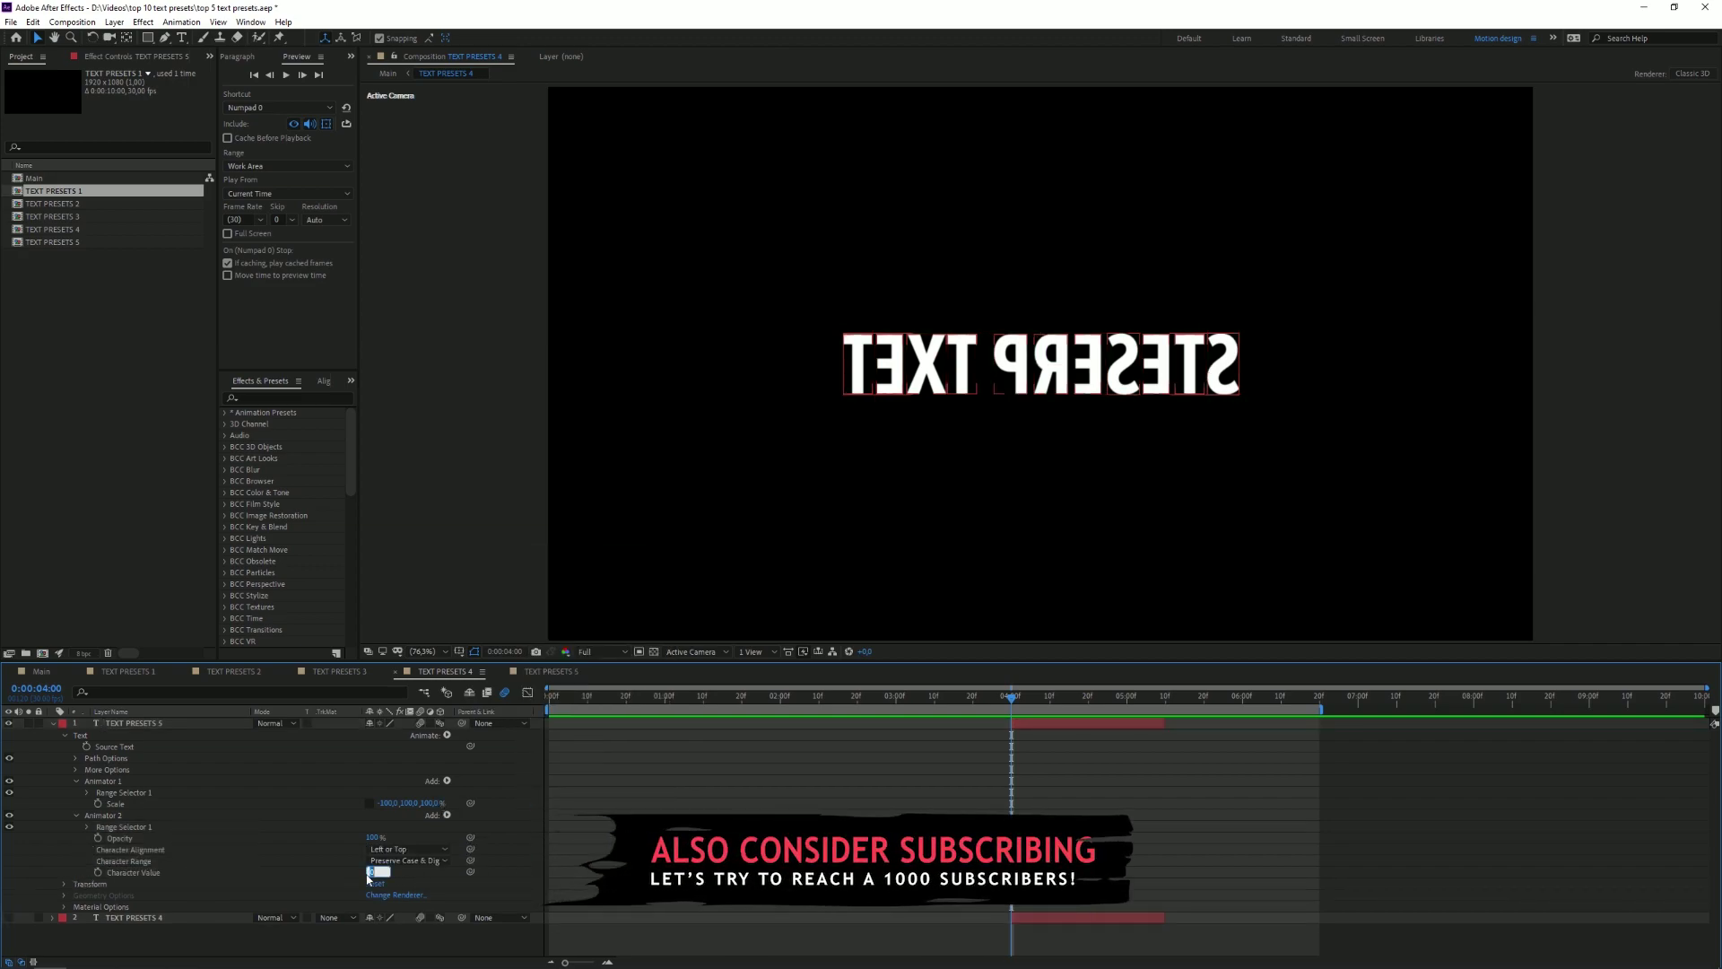
{"action": "type", "text": "3"}
{"action": "key", "text": "Return"}
{"action": "left_click", "coordinate": [373, 837]}
{"action": "type", "text": "0"}
{"action": "key", "text": "Return"}
Step: Undo the last changes to the second animator and delete Animator 2 from the TEXT PRESETS 5 layer
{"action": "key", "text": "ctrl+z"}
{"action": "key", "text": "ctrl+z"}
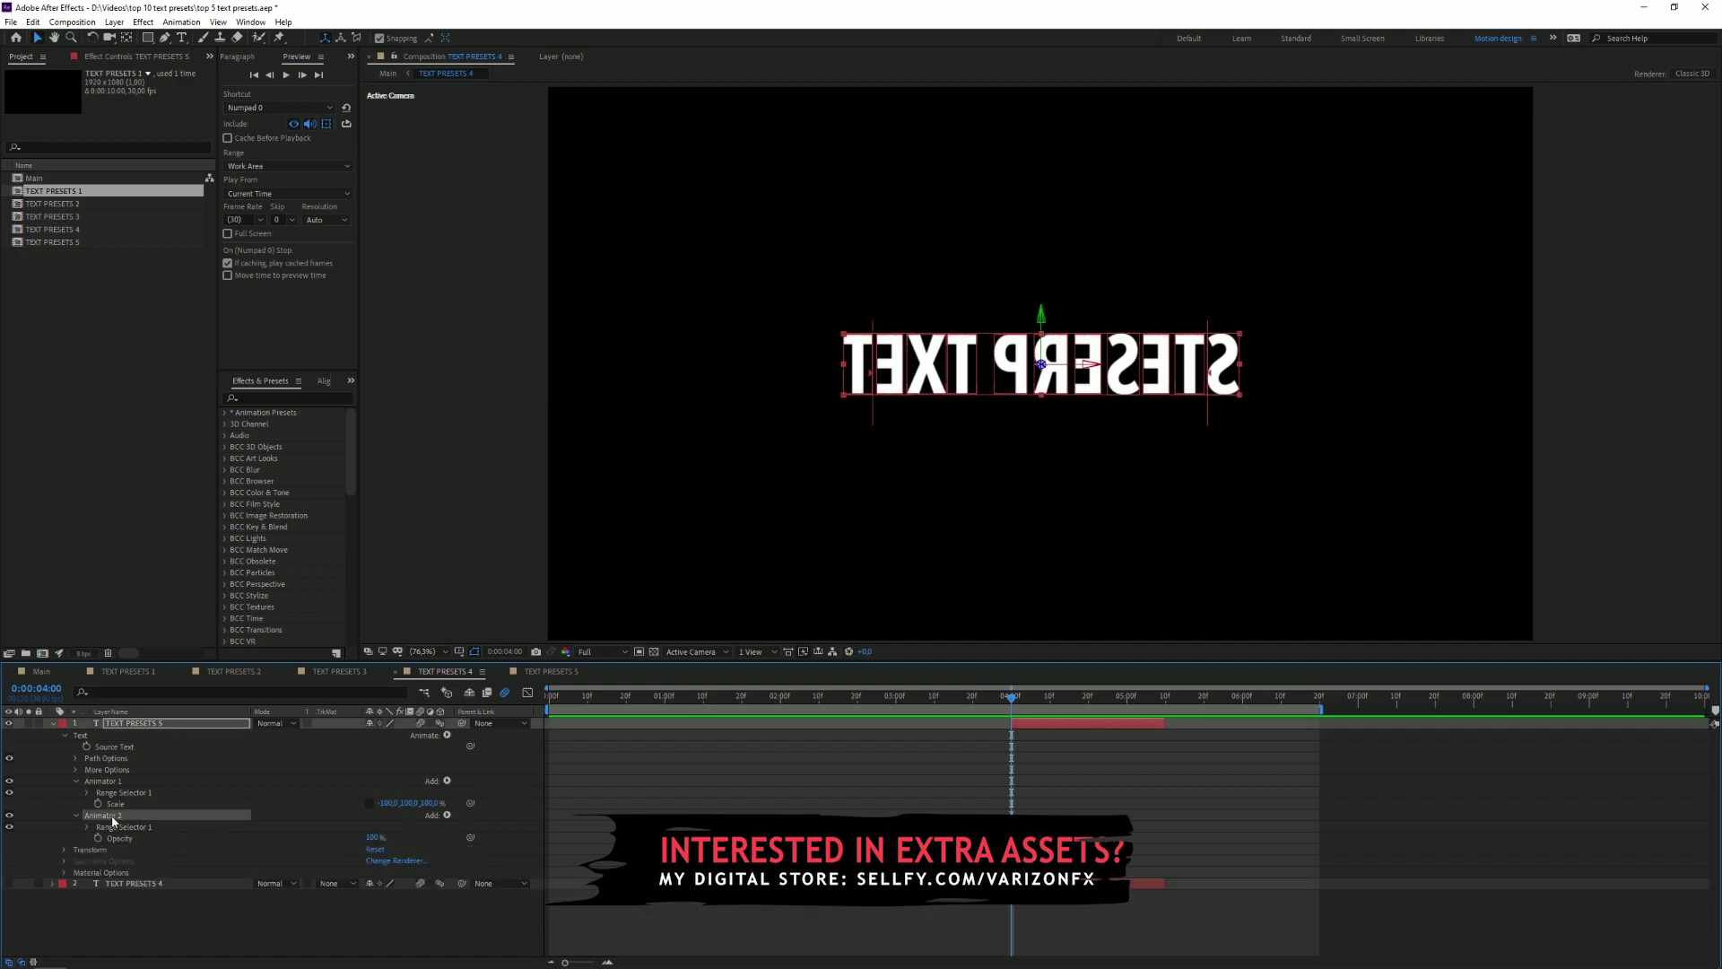
{"action": "key", "text": "Delete"}
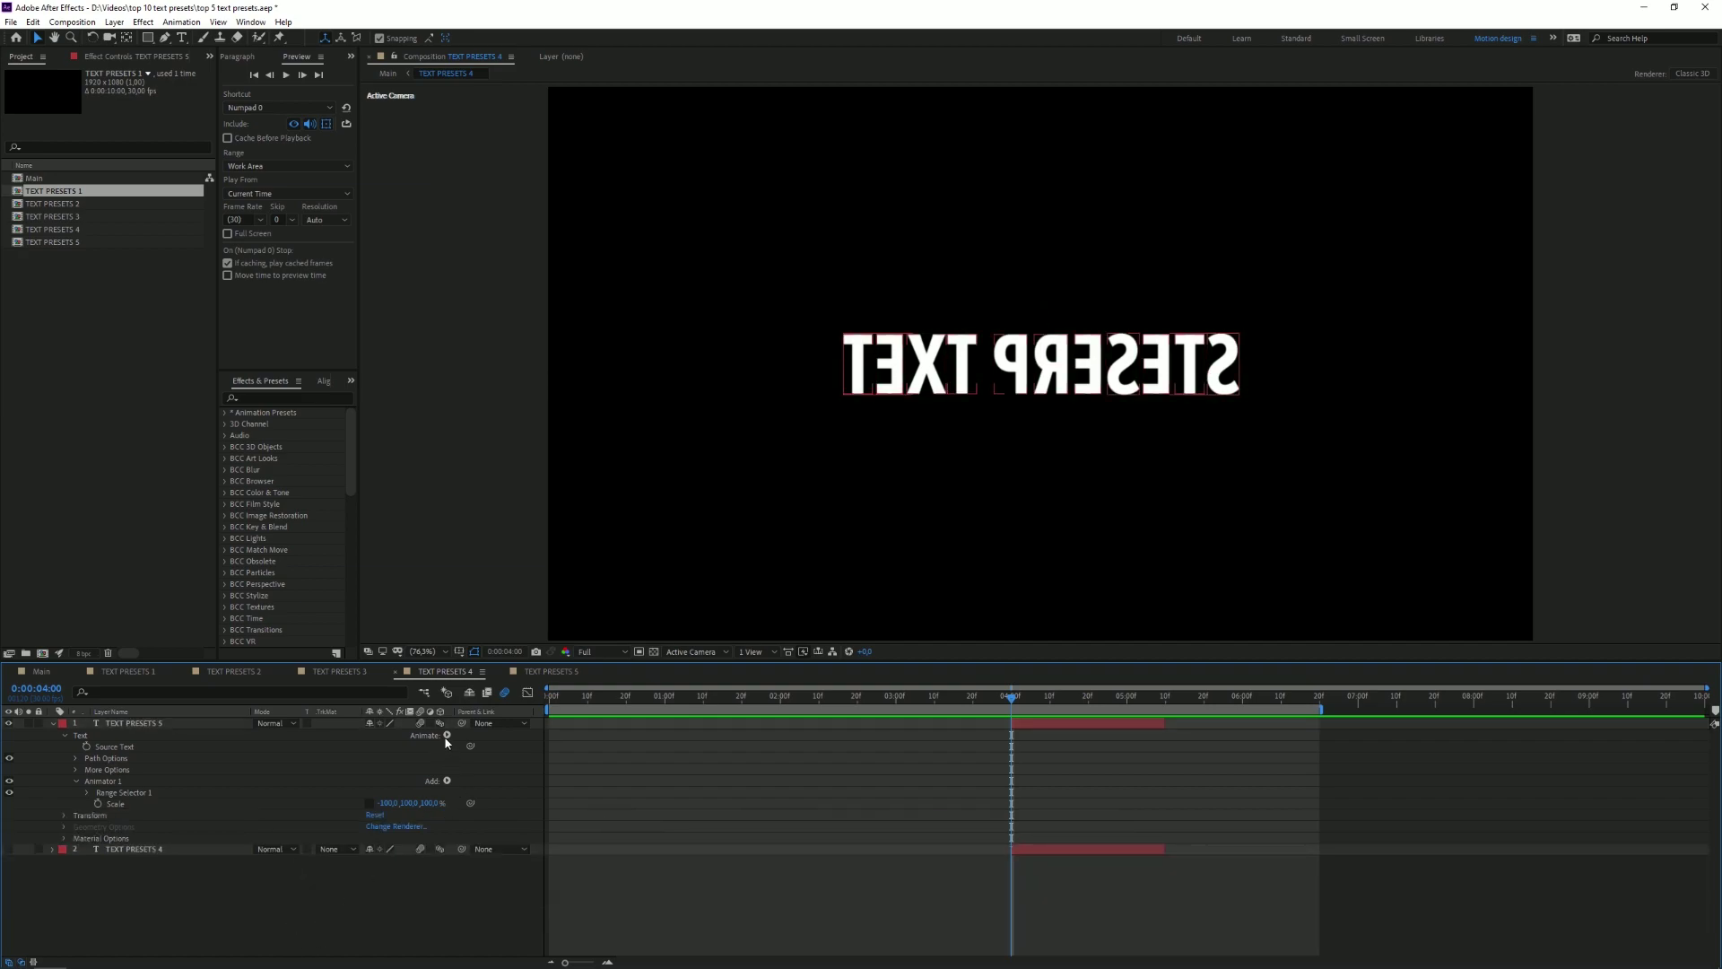
Step: Add an Opacity text animator to the TEXT PRESETS 5 layer and include a Character Offset property in it
{"action": "left_click", "coordinate": [447, 736]}
{"action": "left_click", "coordinate": [508, 558]}
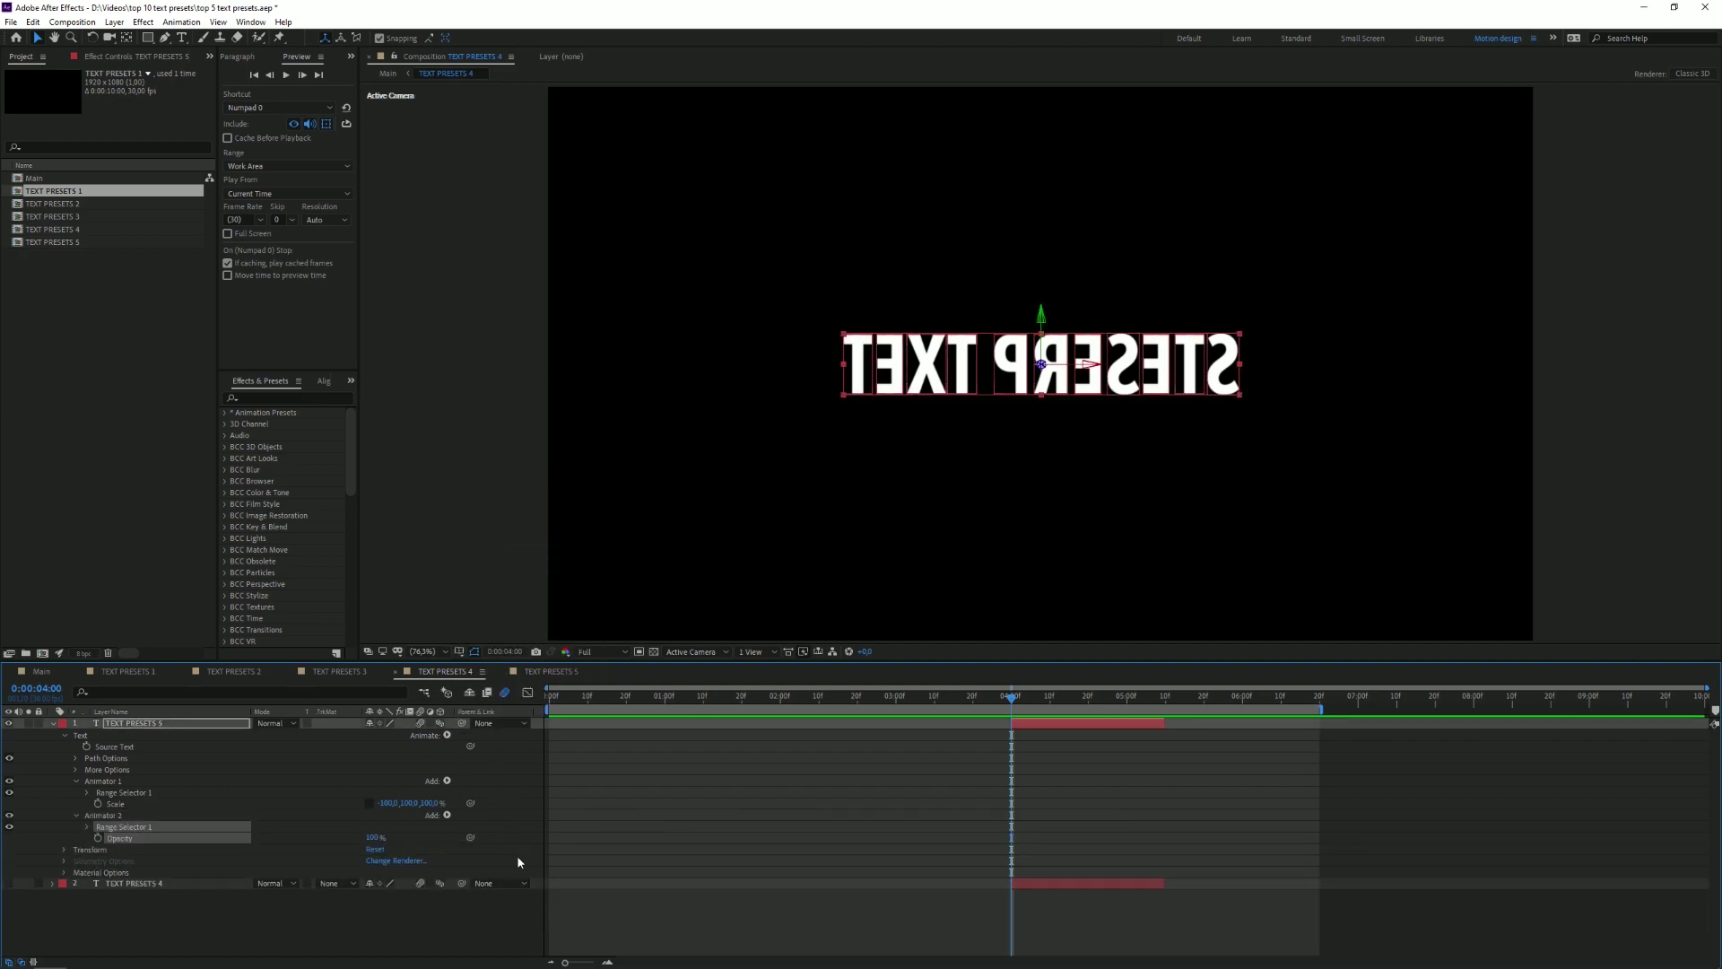
{"action": "left_click", "coordinate": [448, 815]}
{"action": "mouse_move", "coordinate": [484, 820]}
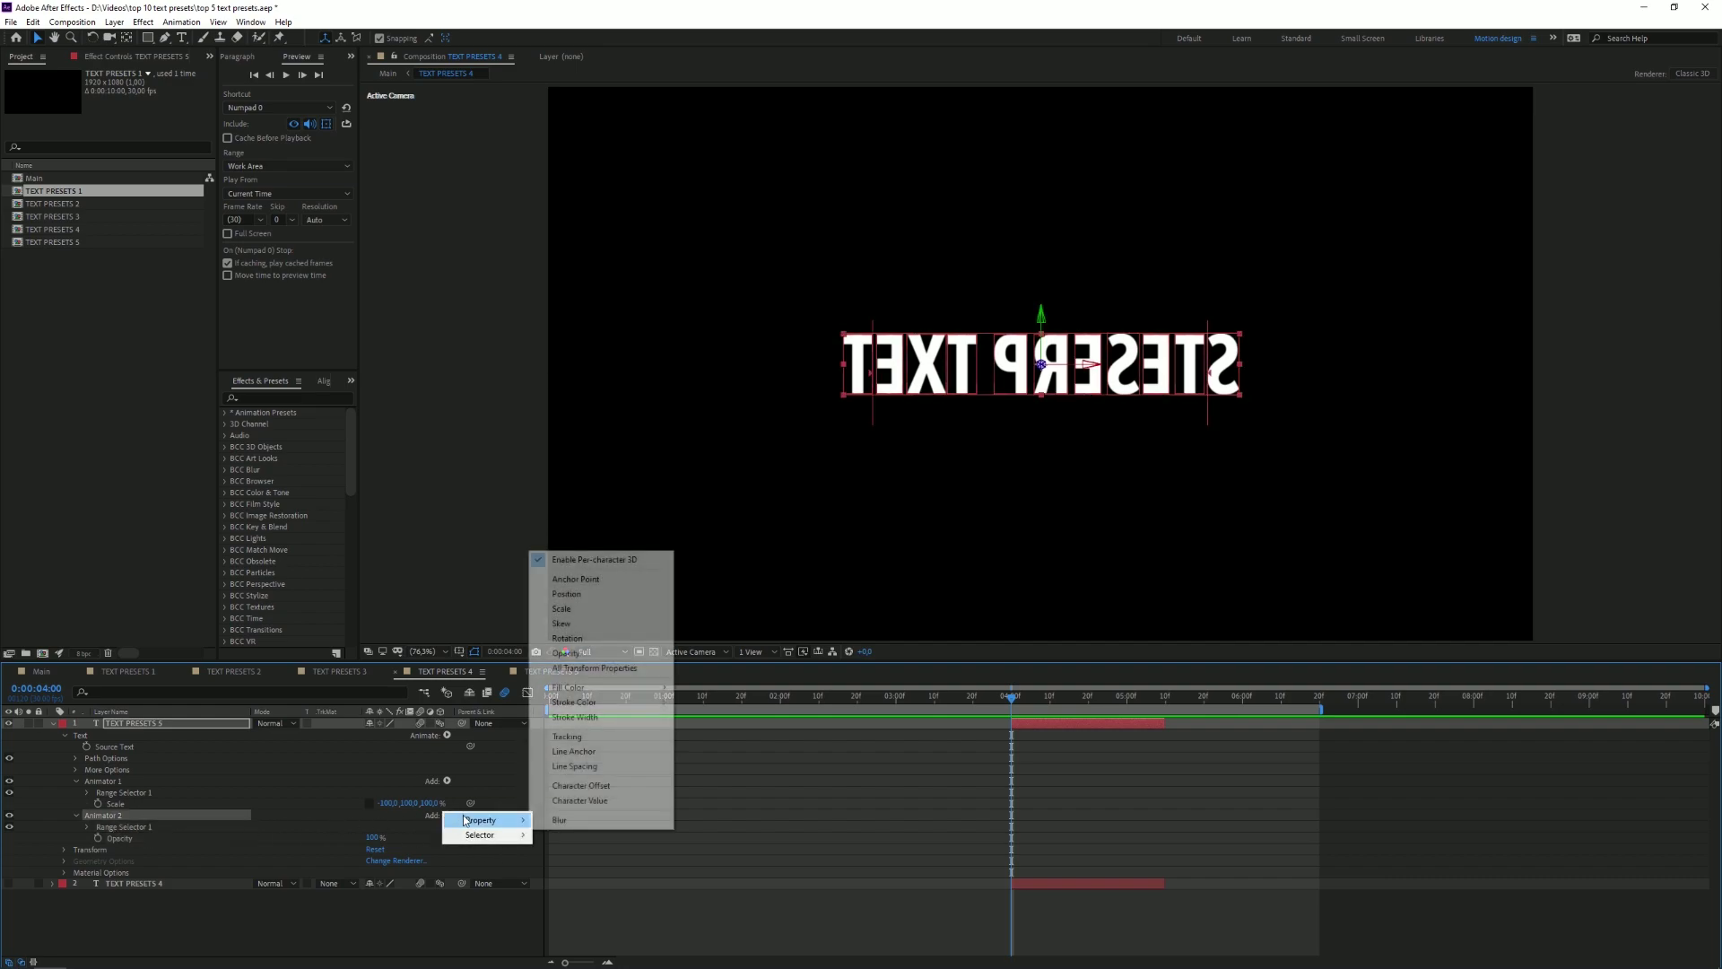
{"action": "left_click", "coordinate": [583, 786]}
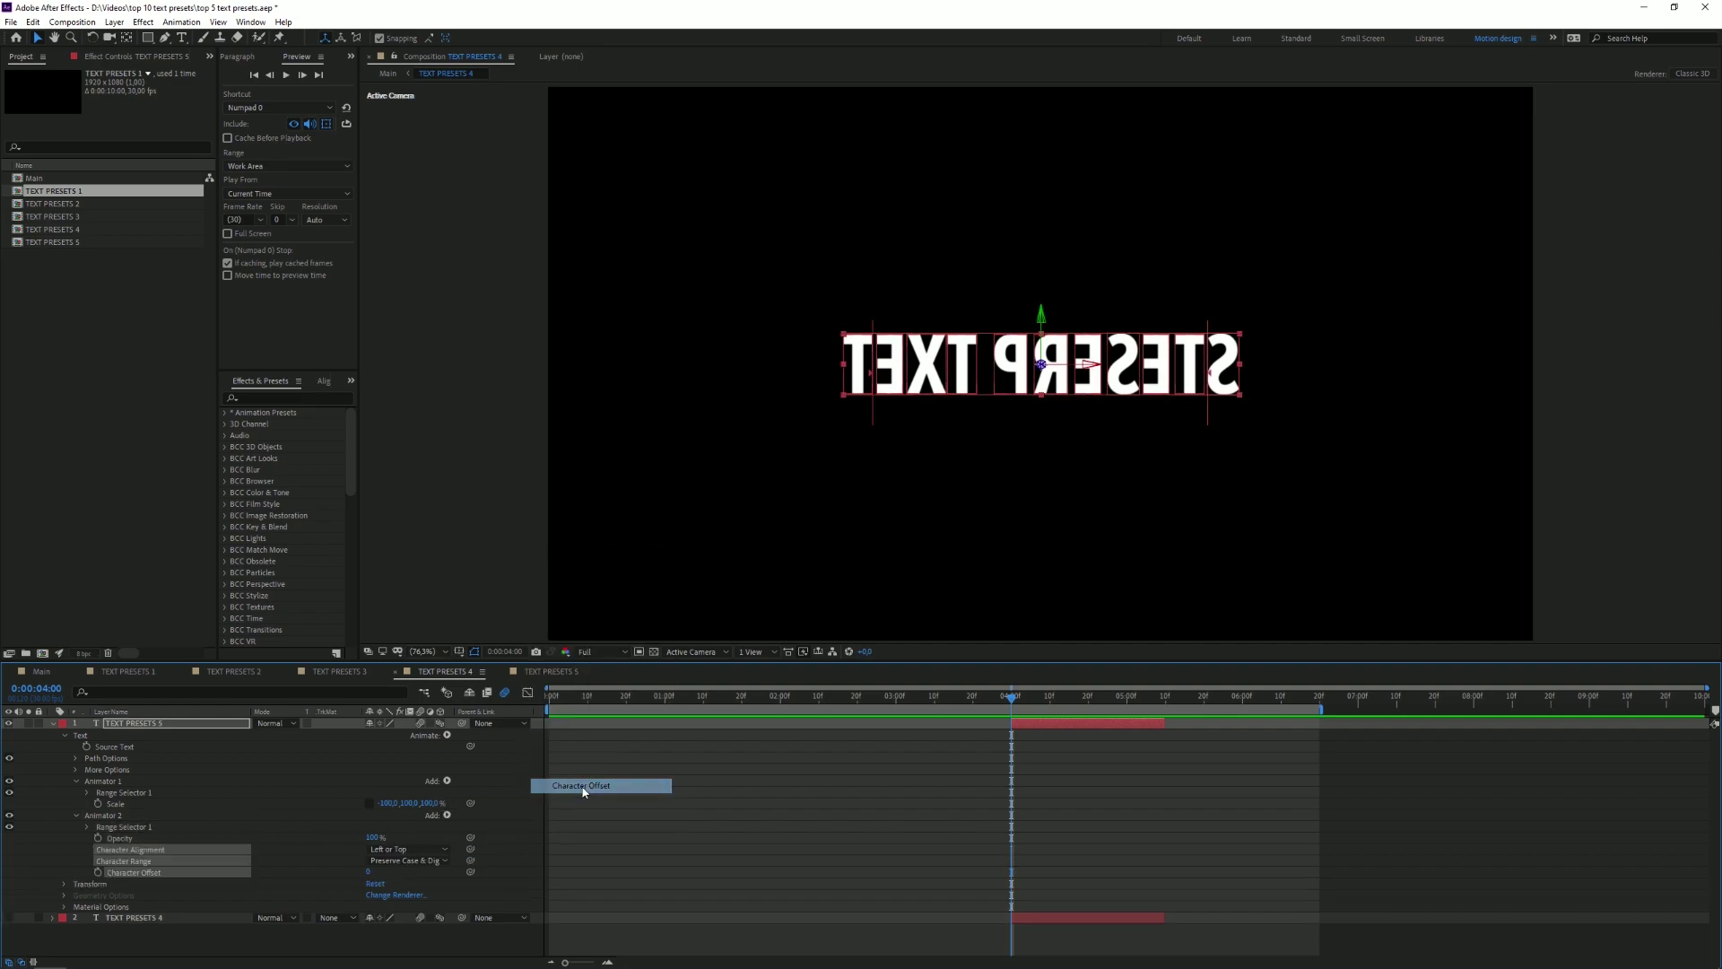
{"action": "left_click", "coordinate": [102, 817]}
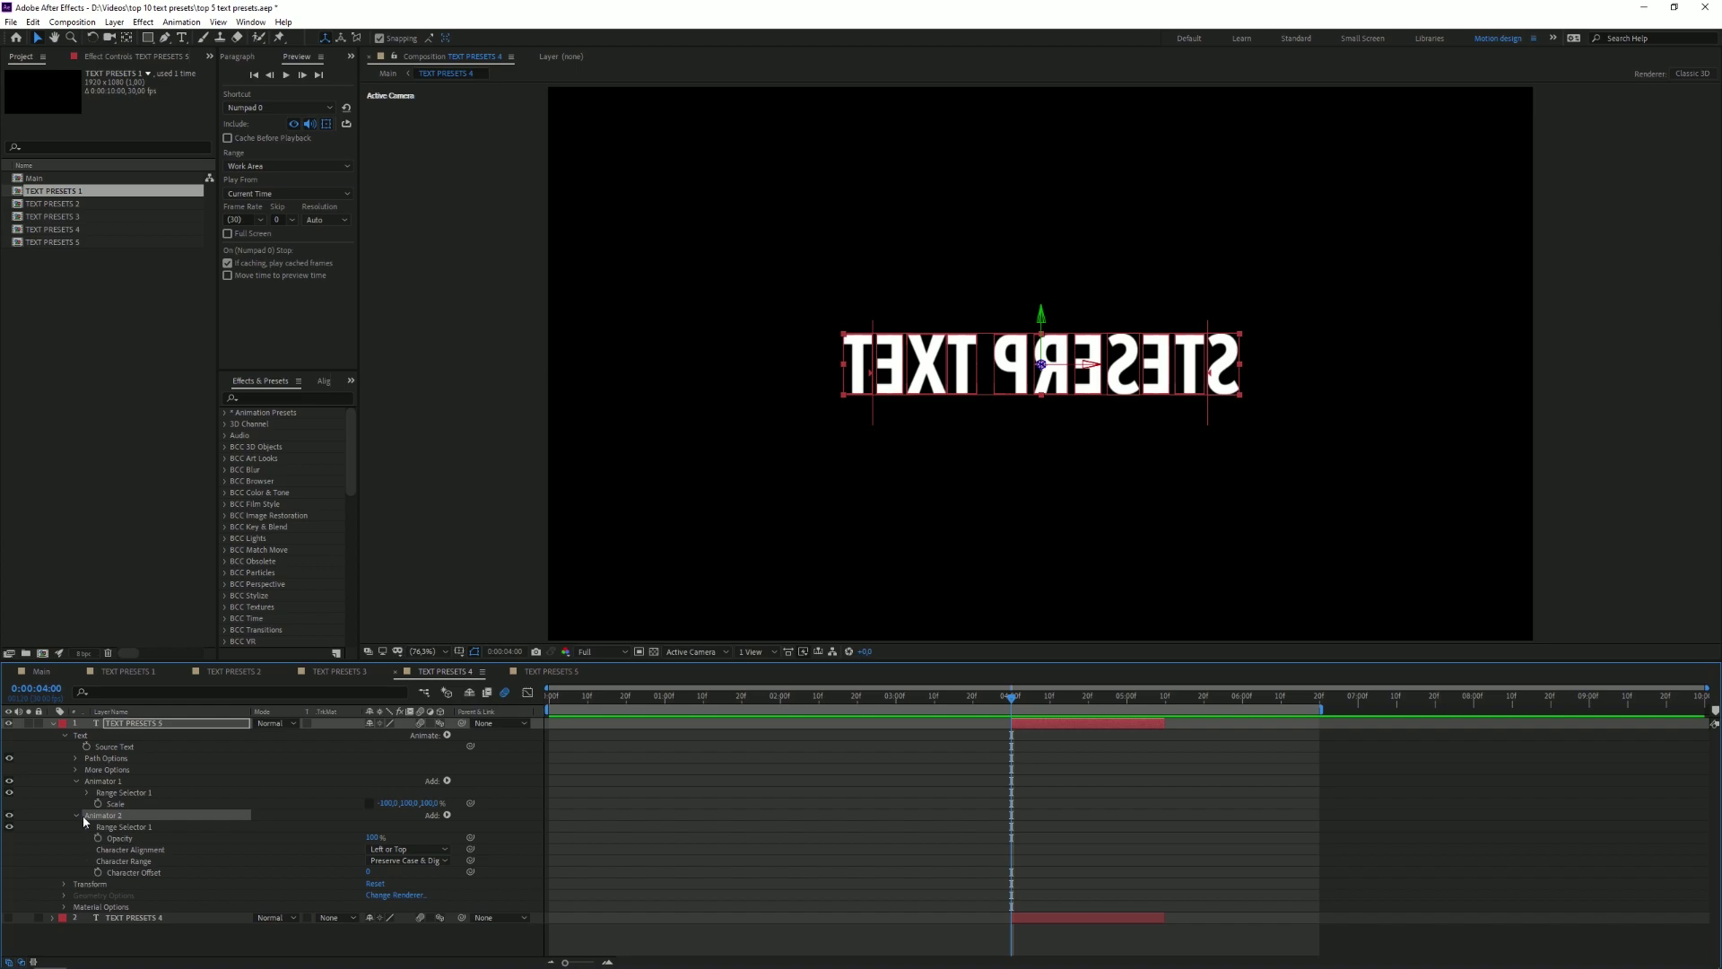
{"action": "left_click", "coordinate": [600, 809]}
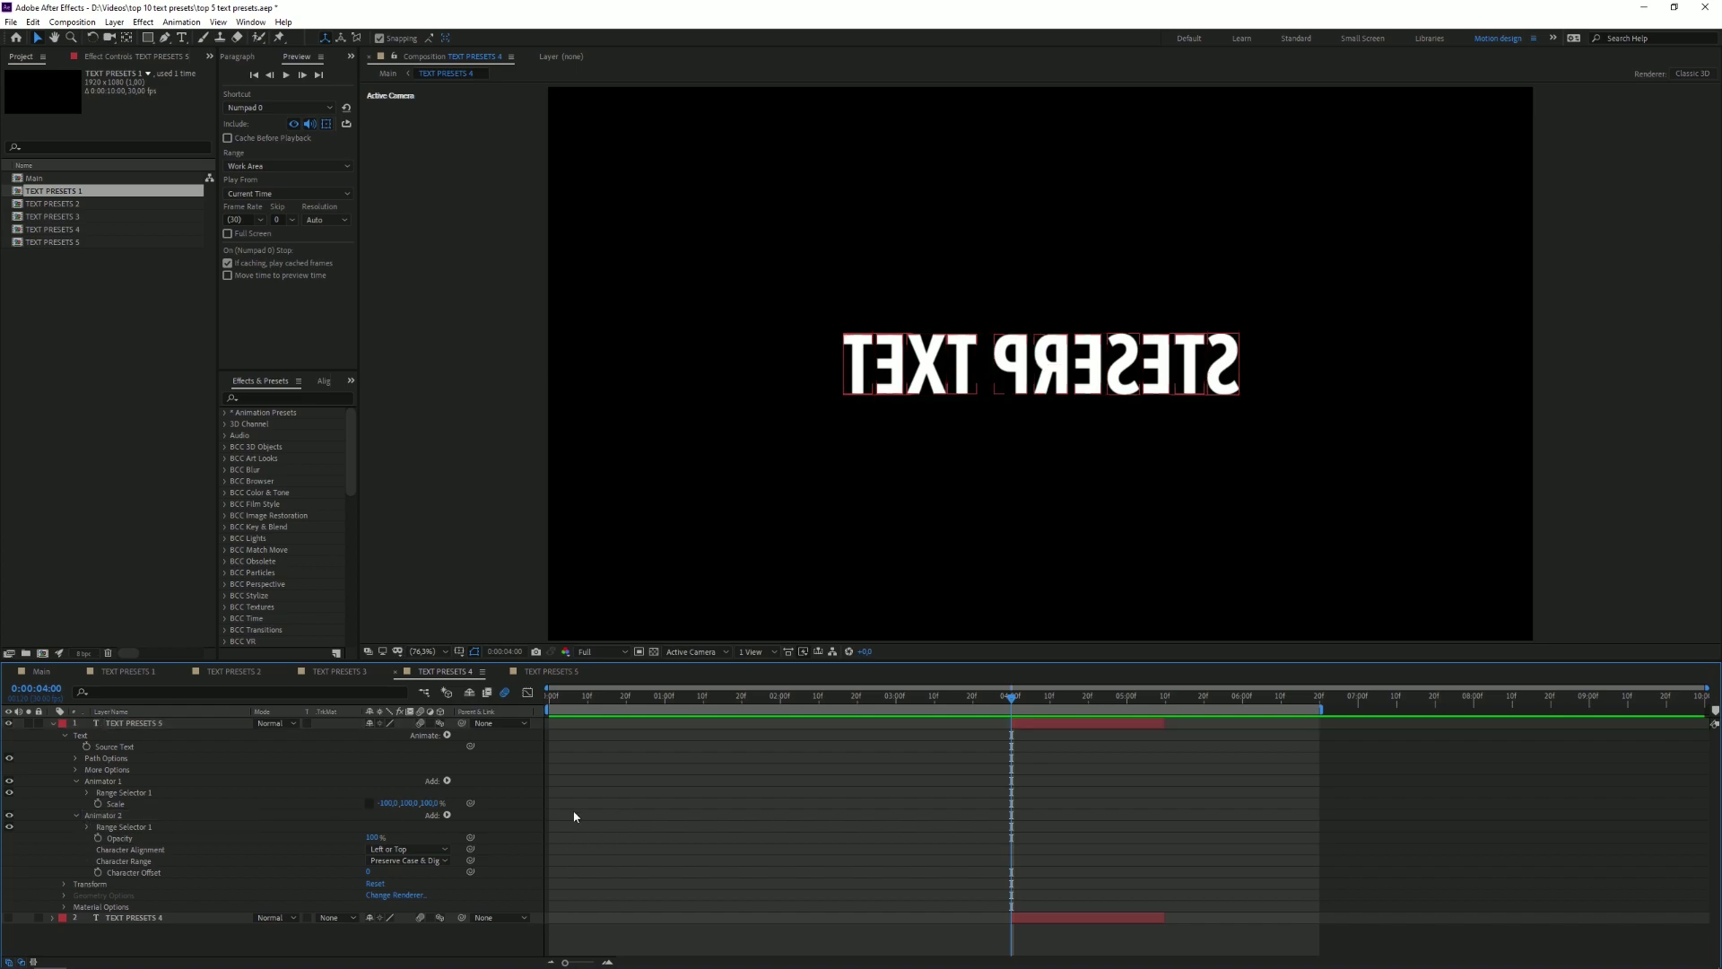
Step: Set Animator 2's Character Offset to 3 and its Opacity to 0%
{"action": "left_click", "coordinate": [134, 872]}
{"action": "left_click", "coordinate": [367, 871]}
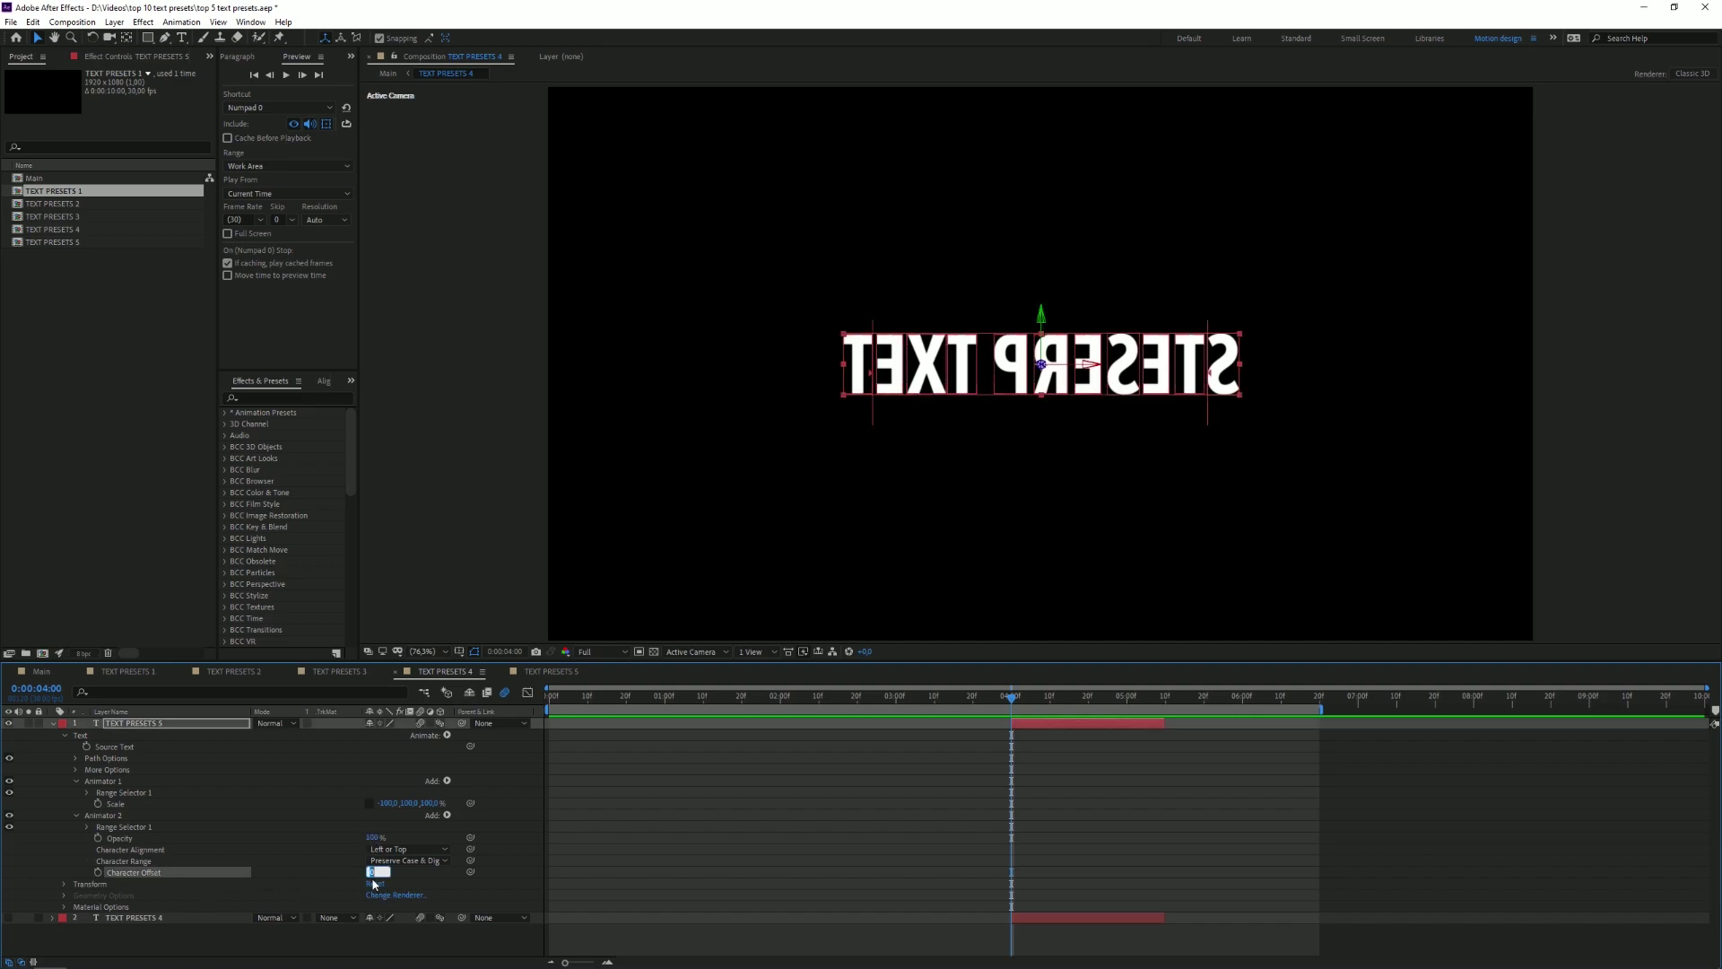
{"action": "type", "text": "3"}
{"action": "key", "text": "Return"}
{"action": "left_click", "coordinate": [895, 831]}
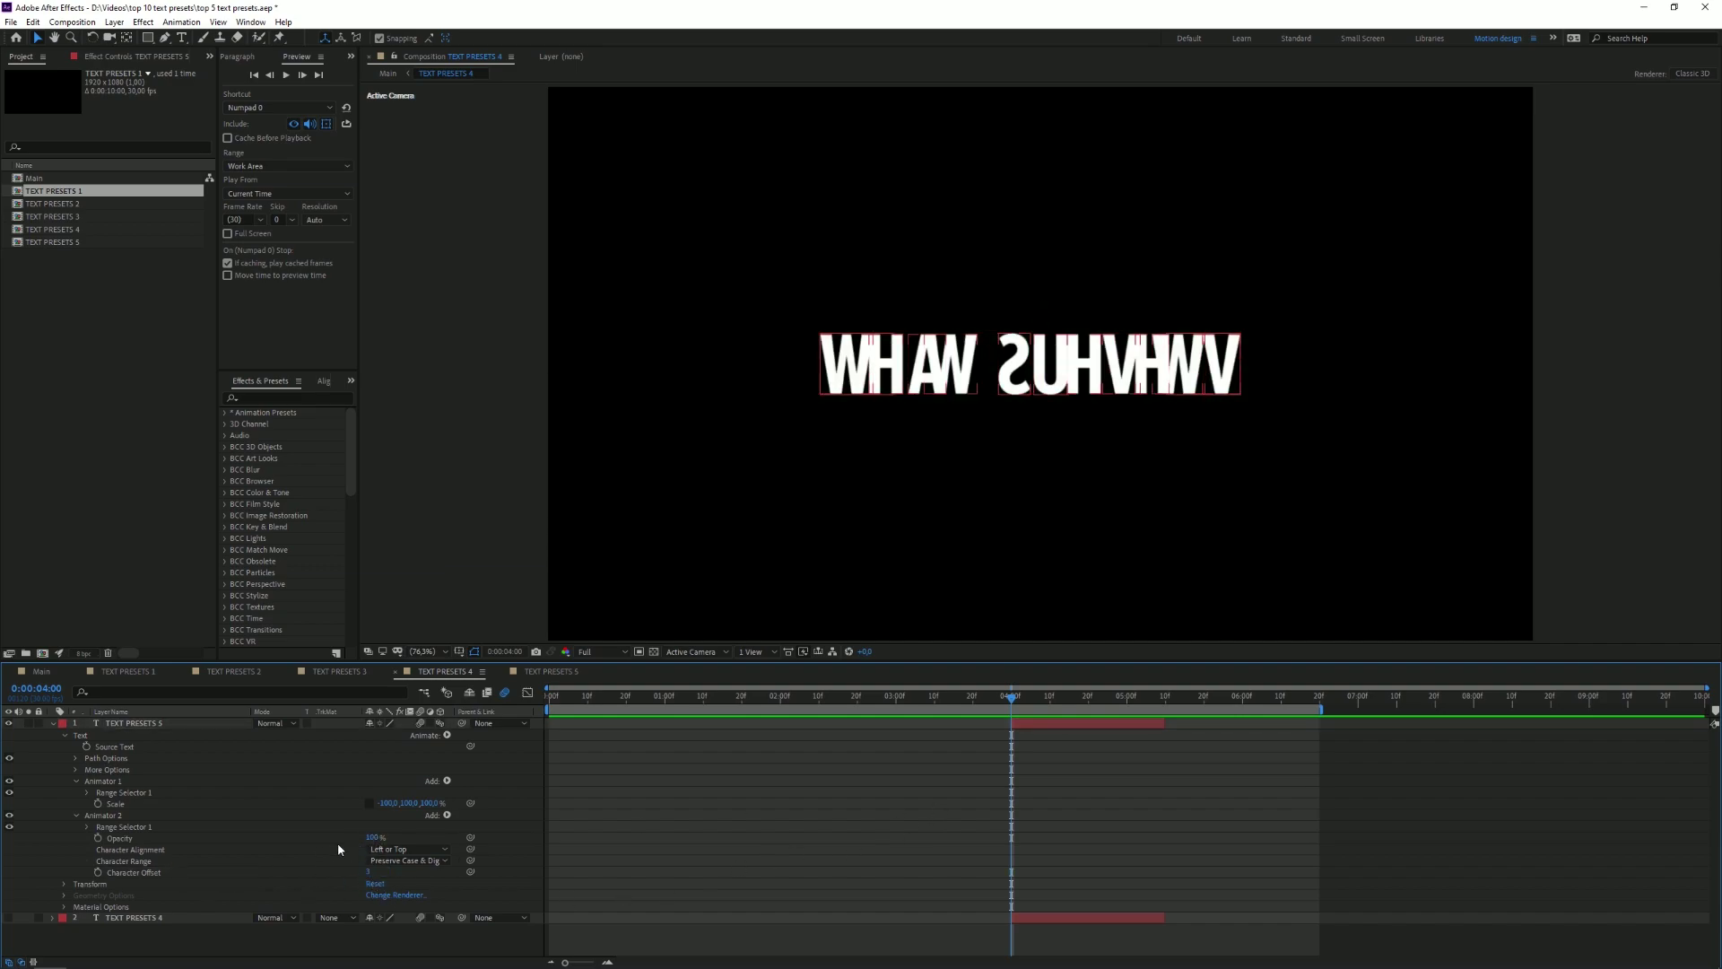
{"action": "type", "text": "0"}
{"action": "key", "text": "Return"}
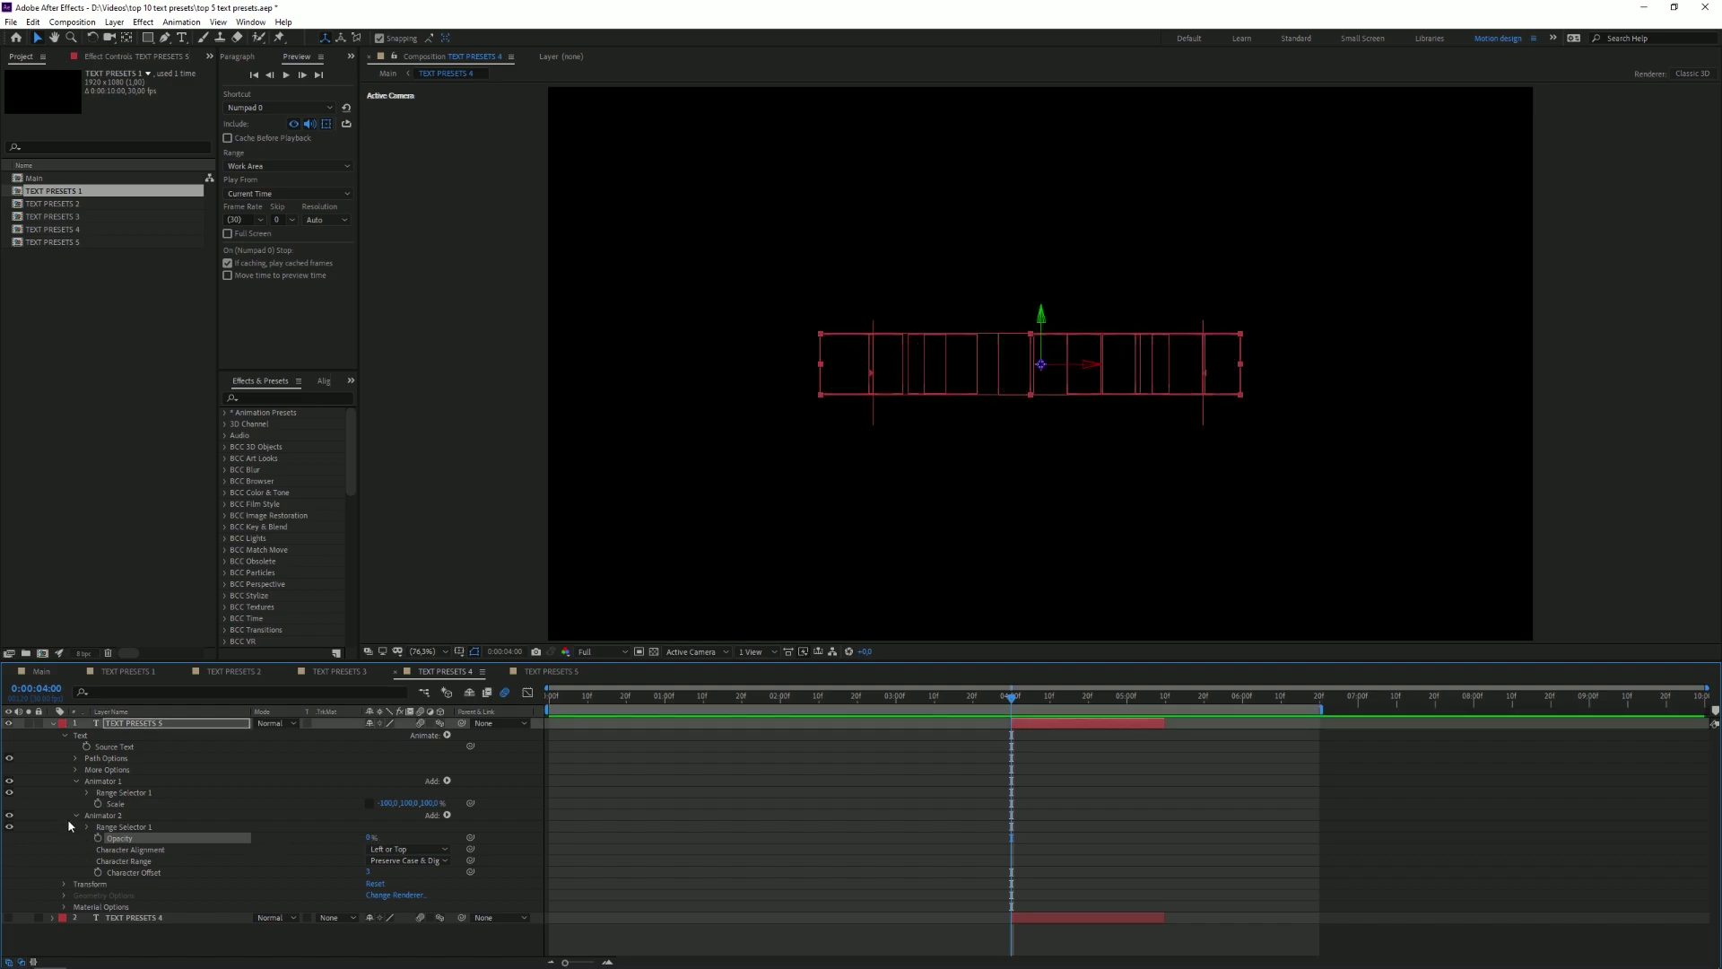
Step: Set Animator 2's range selector Start to 100% and End to 0%, and keyframe End at 0:00:04:00
{"action": "left_click", "coordinate": [86, 826]}
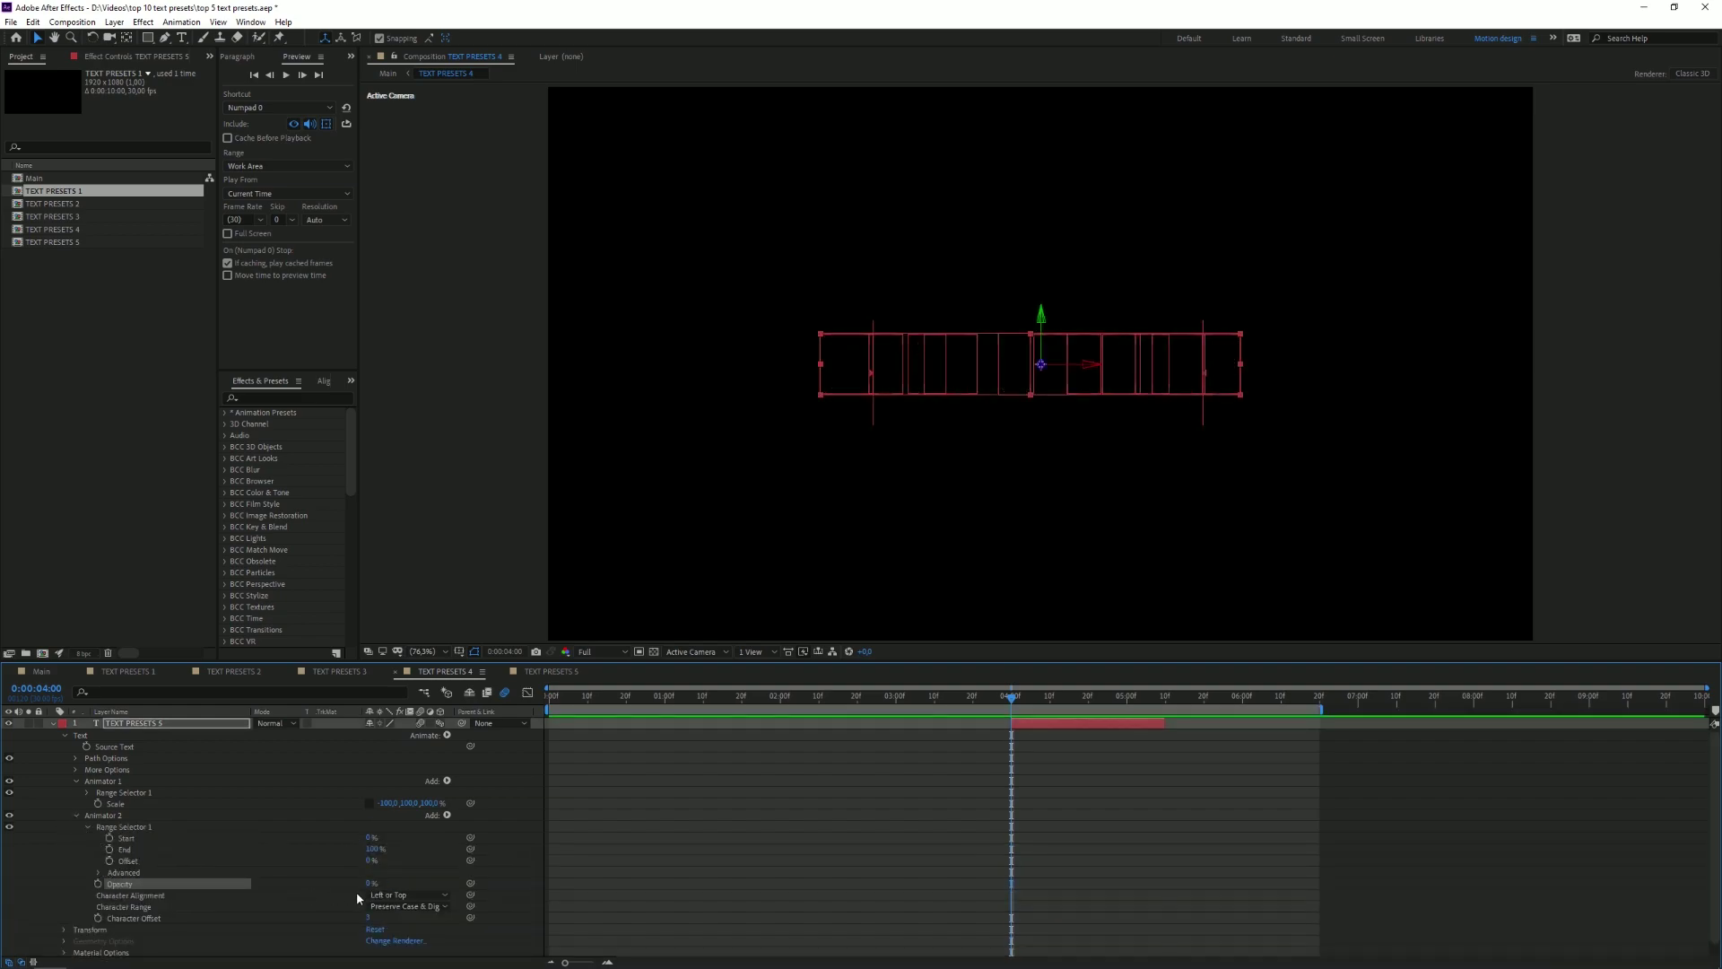
{"action": "left_click", "coordinate": [99, 871]}
{"action": "scroll", "coordinate": [97, 870], "scroll_direction": "down", "scroll_amount": 2}
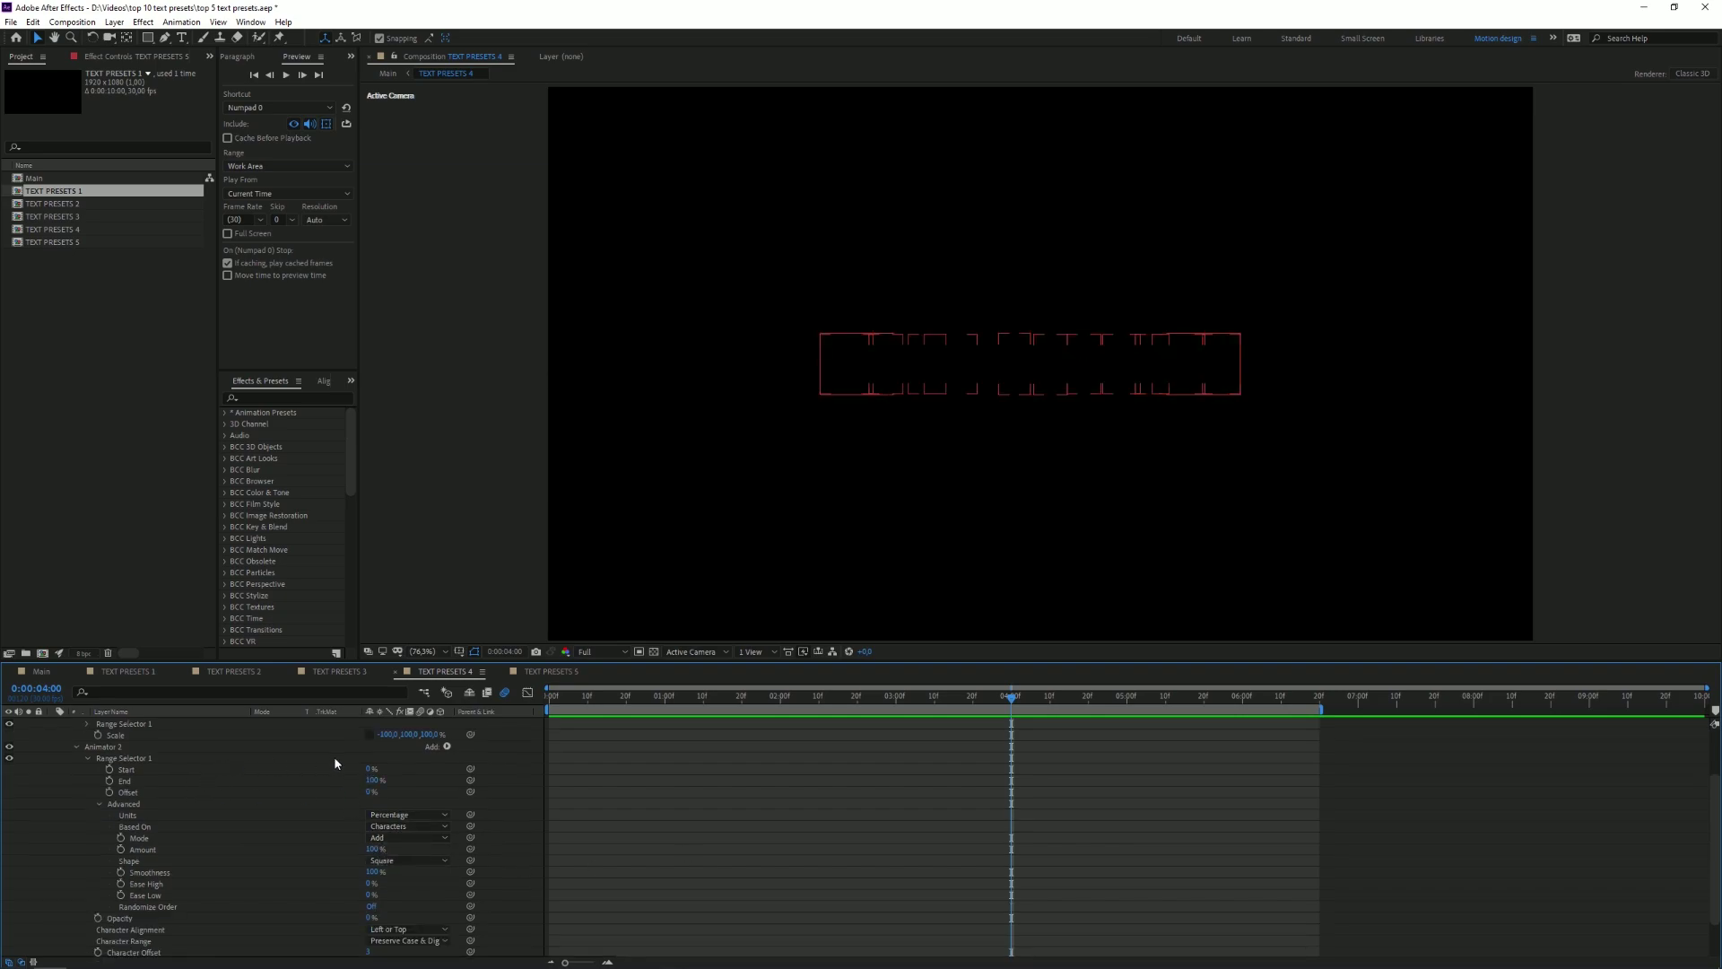
{"action": "left_click_drag", "start_coordinate": [369, 769], "coordinate": [289, 782]}
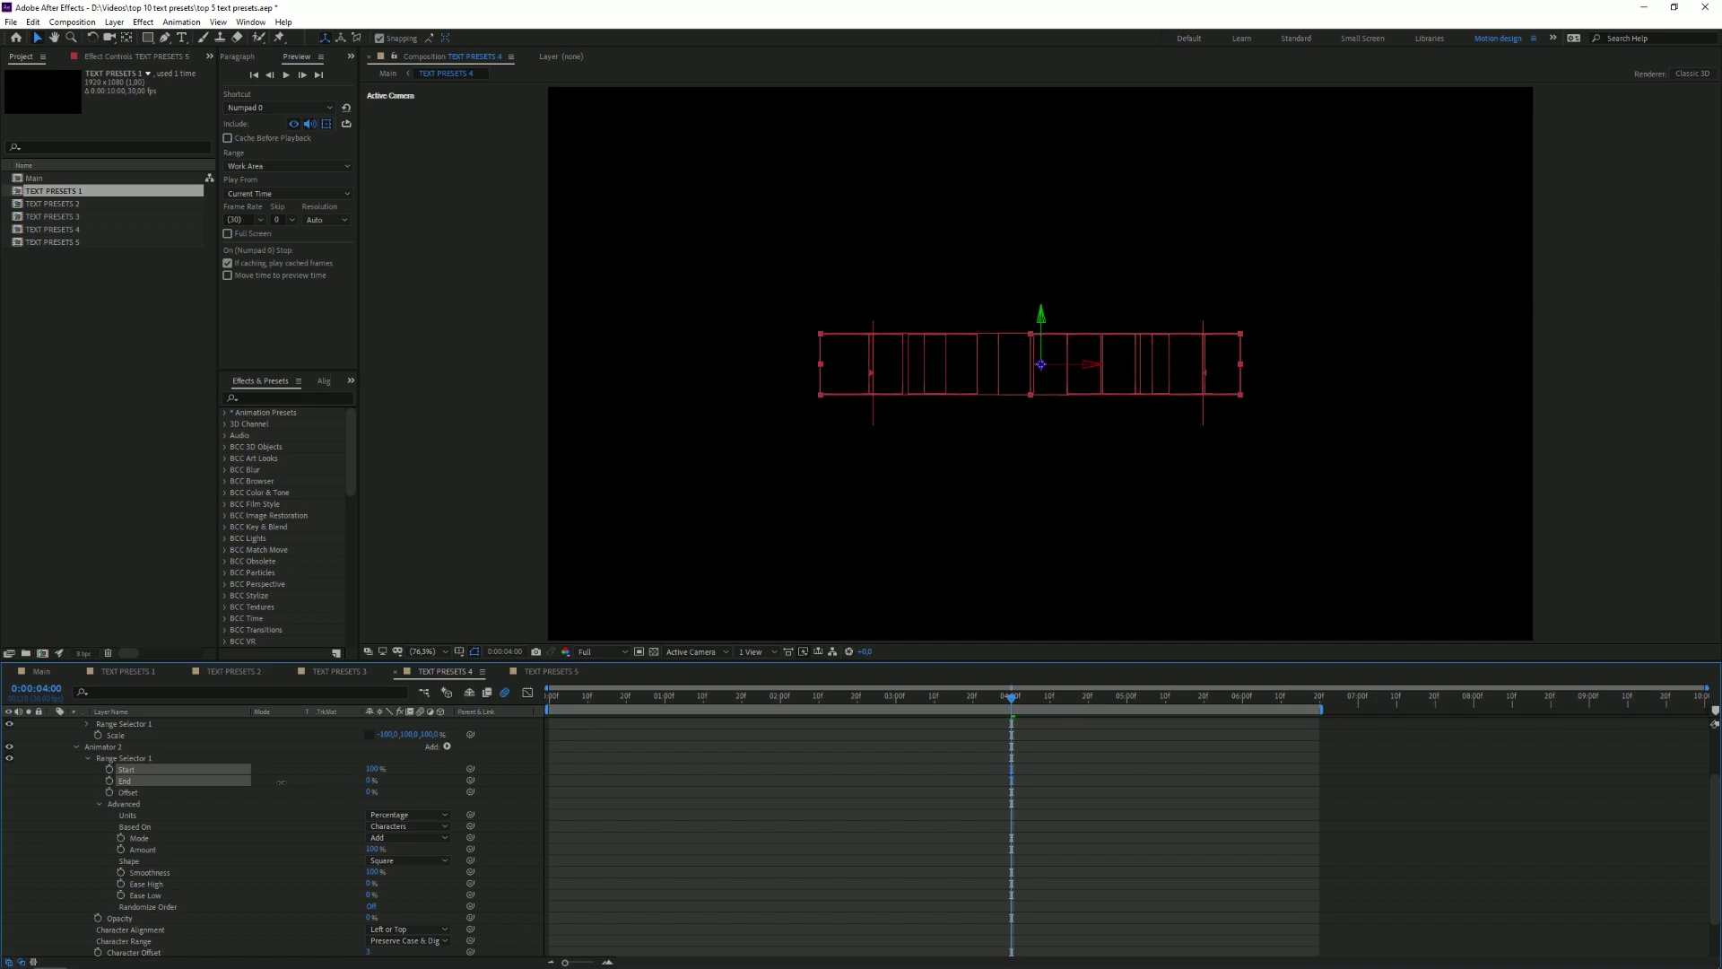
{"action": "left_click", "coordinate": [109, 780]}
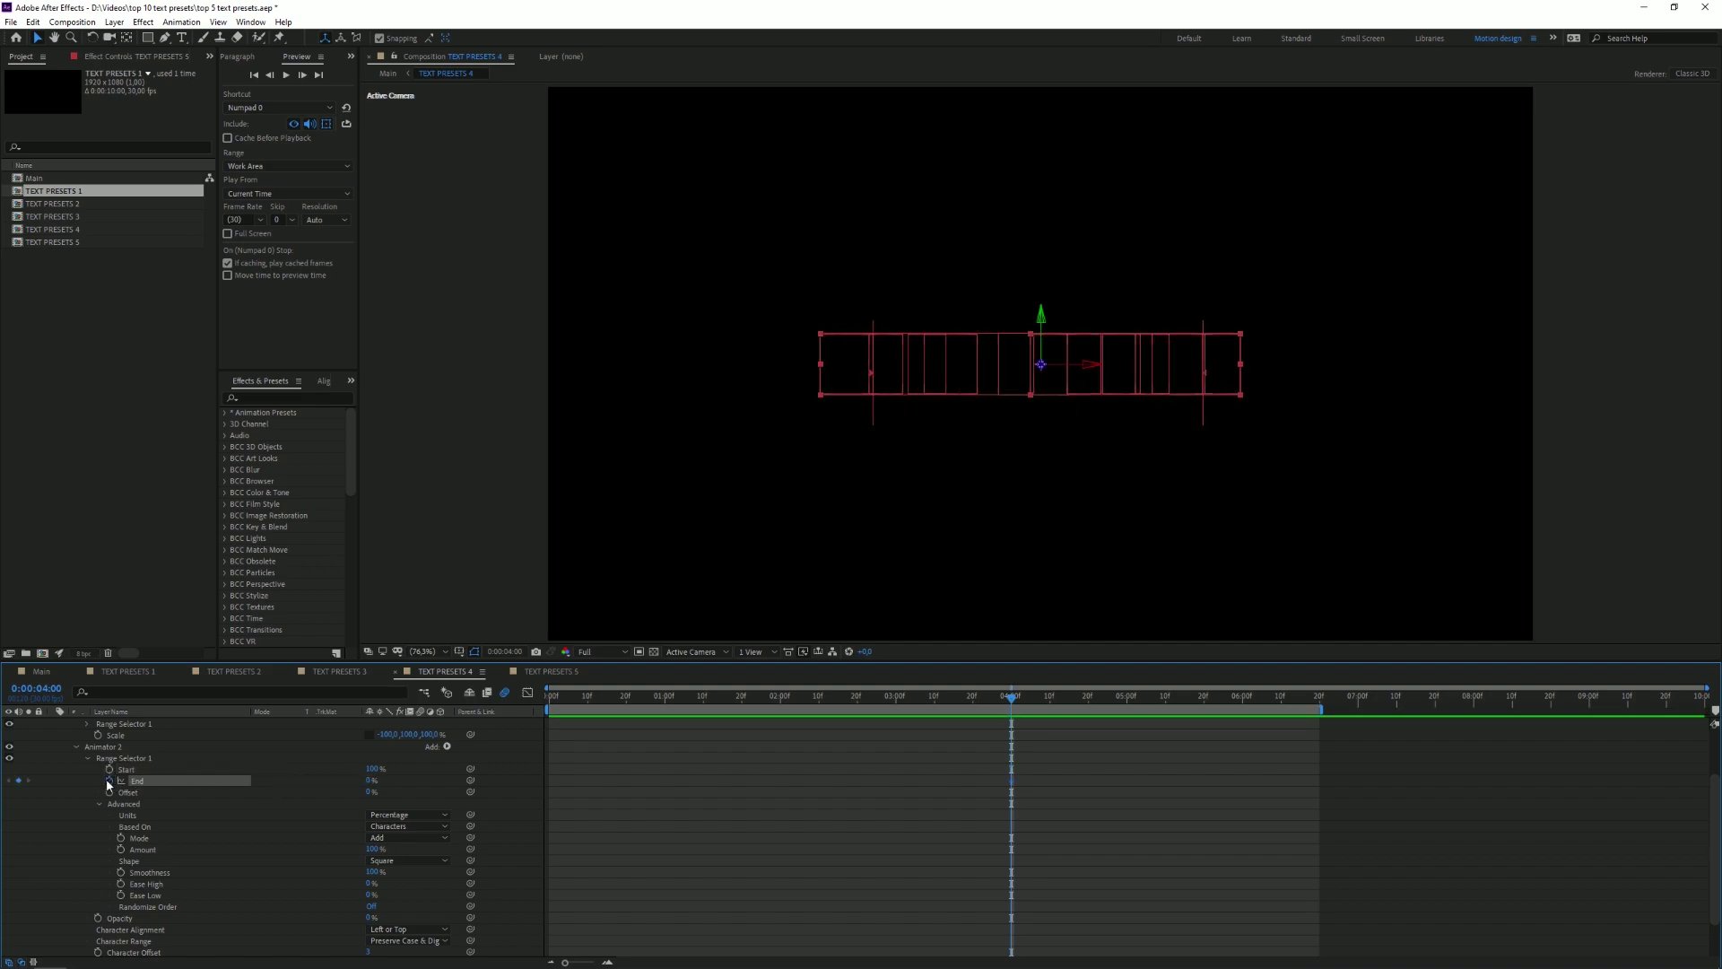
Step: Keyframe a raised End value for Animator 2 at 0:00:05:00 to reveal the text, and scrub through the animation
{"action": "key", "text": "shift+Page_Down"}
{"action": "key", "text": "shift+Page_Down"}
{"action": "key", "text": "shift+Page_Down"}
{"action": "left_click_drag", "start_coordinate": [368, 781], "coordinate": [459, 780]}
{"action": "left_click_drag", "start_coordinate": [1004, 705], "coordinate": [1132, 696]}
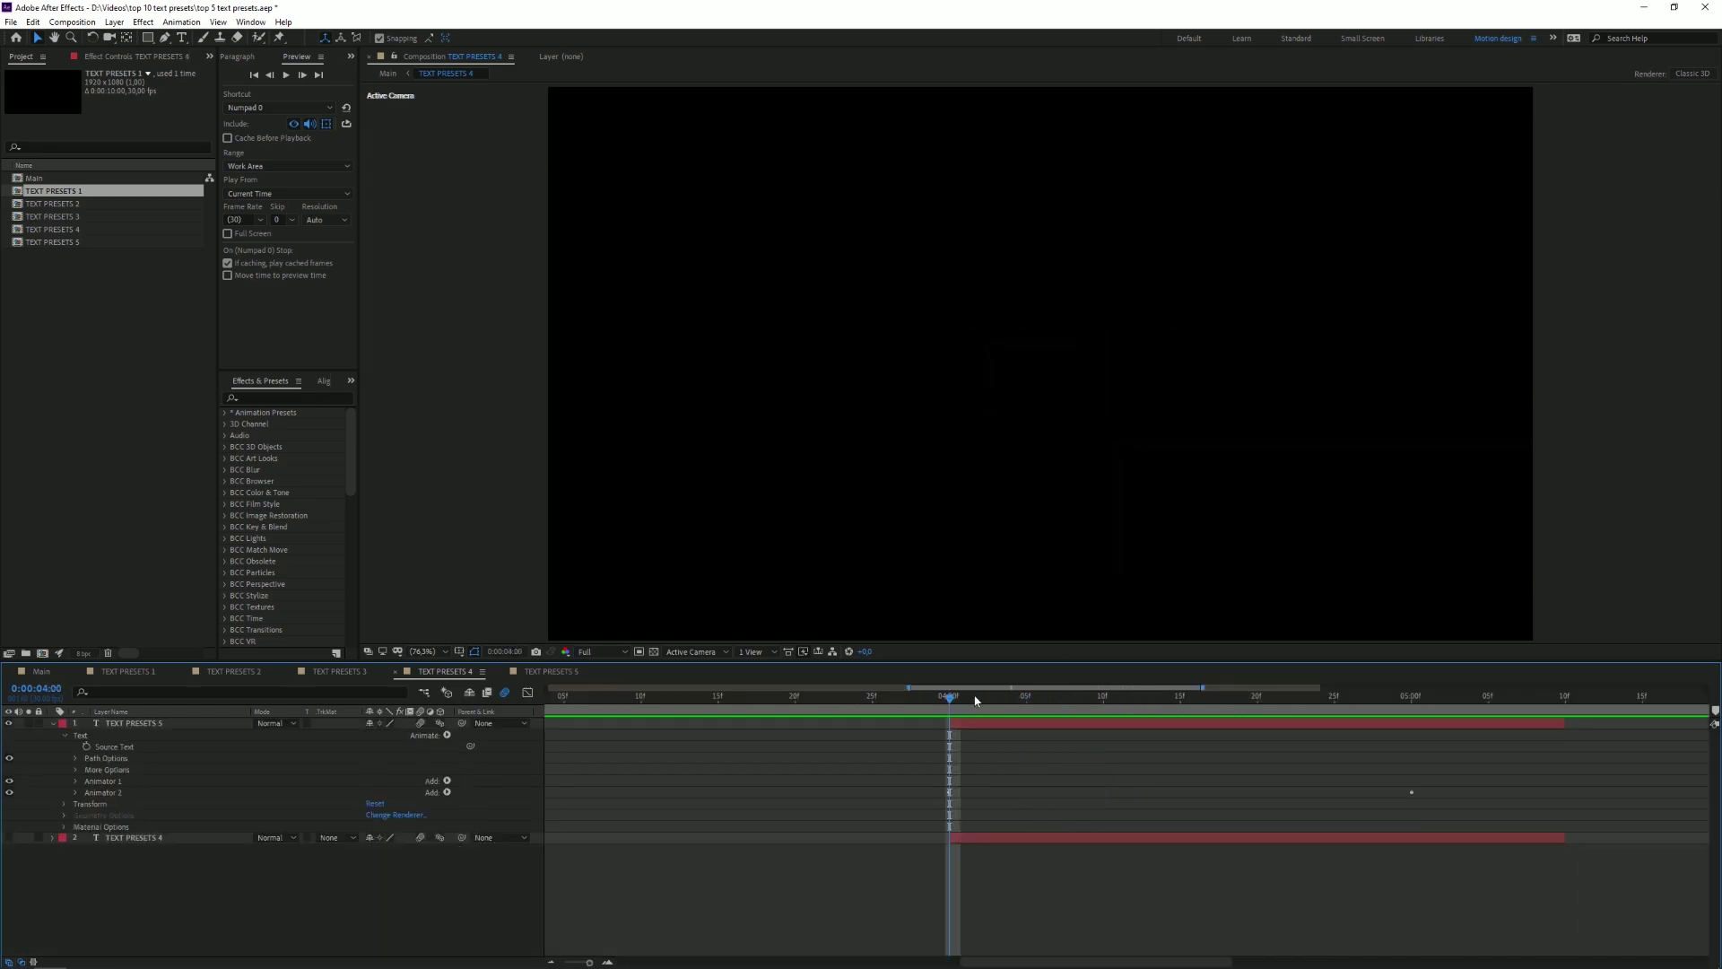
Step: Expand Animator 1's range selector with its advanced settings and keyframe its Offset at 0% at 0:00:04:00
{"action": "mouse_move", "coordinate": [976, 700]}
{"action": "left_mouse_down"}
{"action": "mouse_move", "coordinate": [1356, 724]}
{"action": "mouse_move", "coordinate": [949, 717]}
{"action": "mouse_move", "coordinate": [1256, 722]}
{"action": "mouse_move", "coordinate": [1157, 735]}
{"action": "mouse_move", "coordinate": [1173, 726]}
{"action": "mouse_move", "coordinate": [924, 713]}
{"action": "mouse_move", "coordinate": [949, 706]}
{"action": "left_mouse_up"}
{"action": "right_click", "coordinate": [85, 768]}
{"action": "left_click", "coordinate": [76, 781]}
{"action": "left_click", "coordinate": [88, 792]}
{"action": "left_click", "coordinate": [124, 815]}
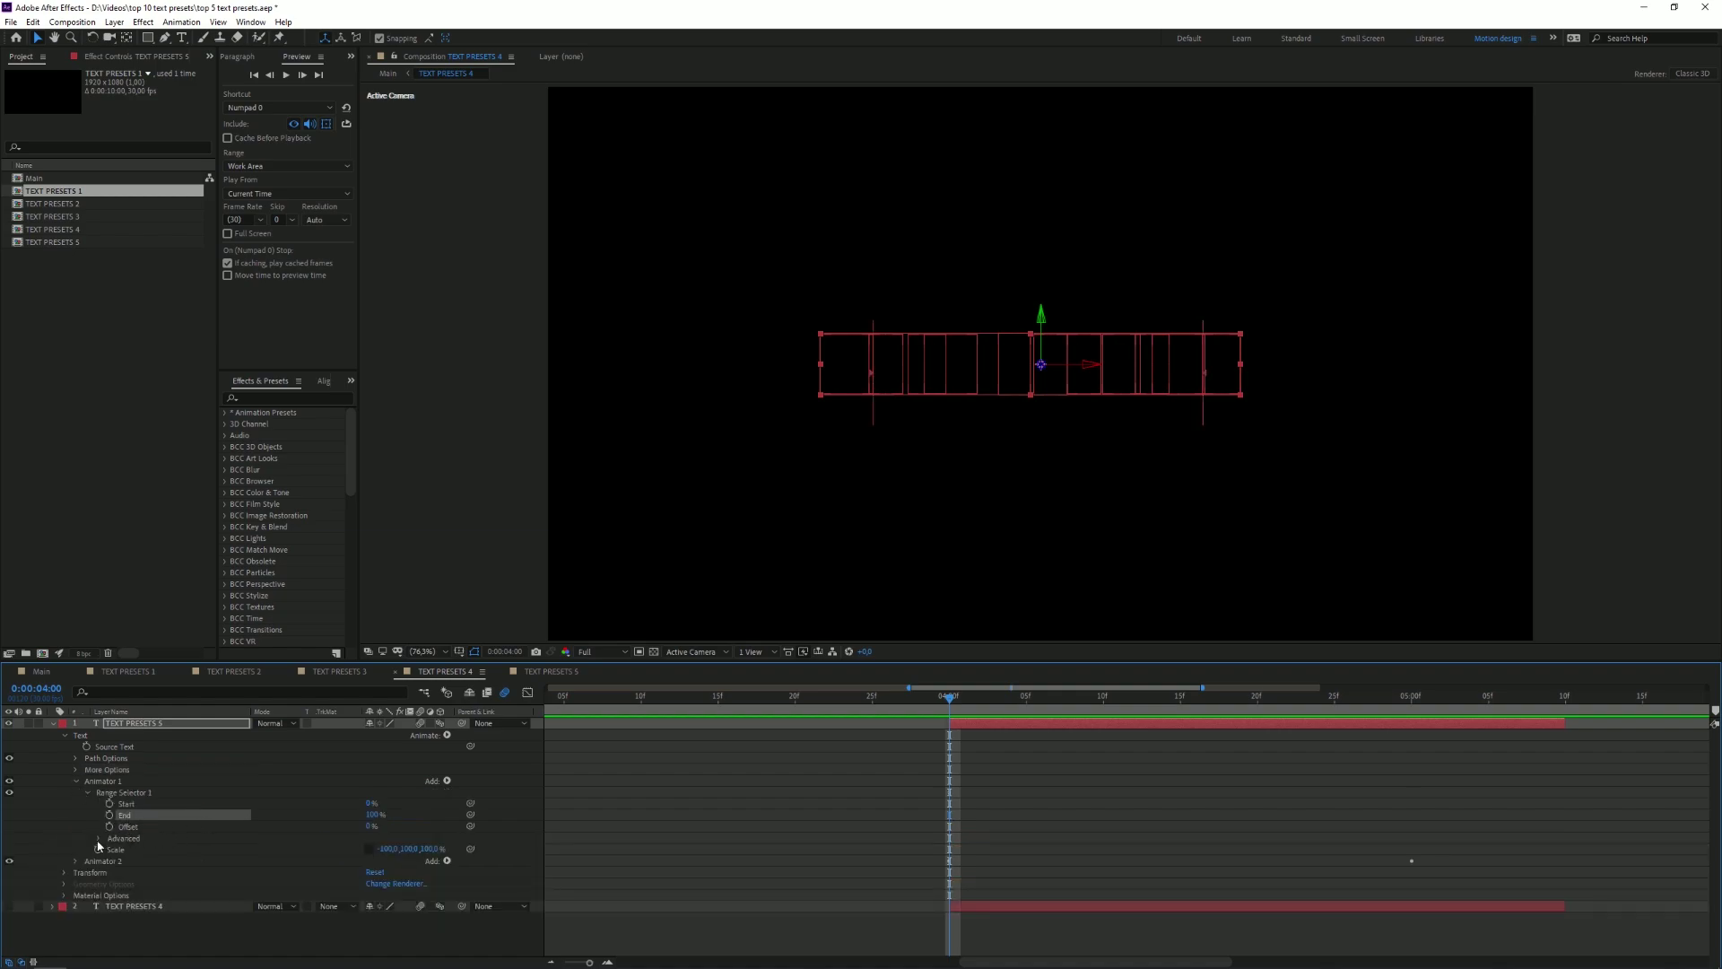
{"action": "left_click", "coordinate": [90, 794]}
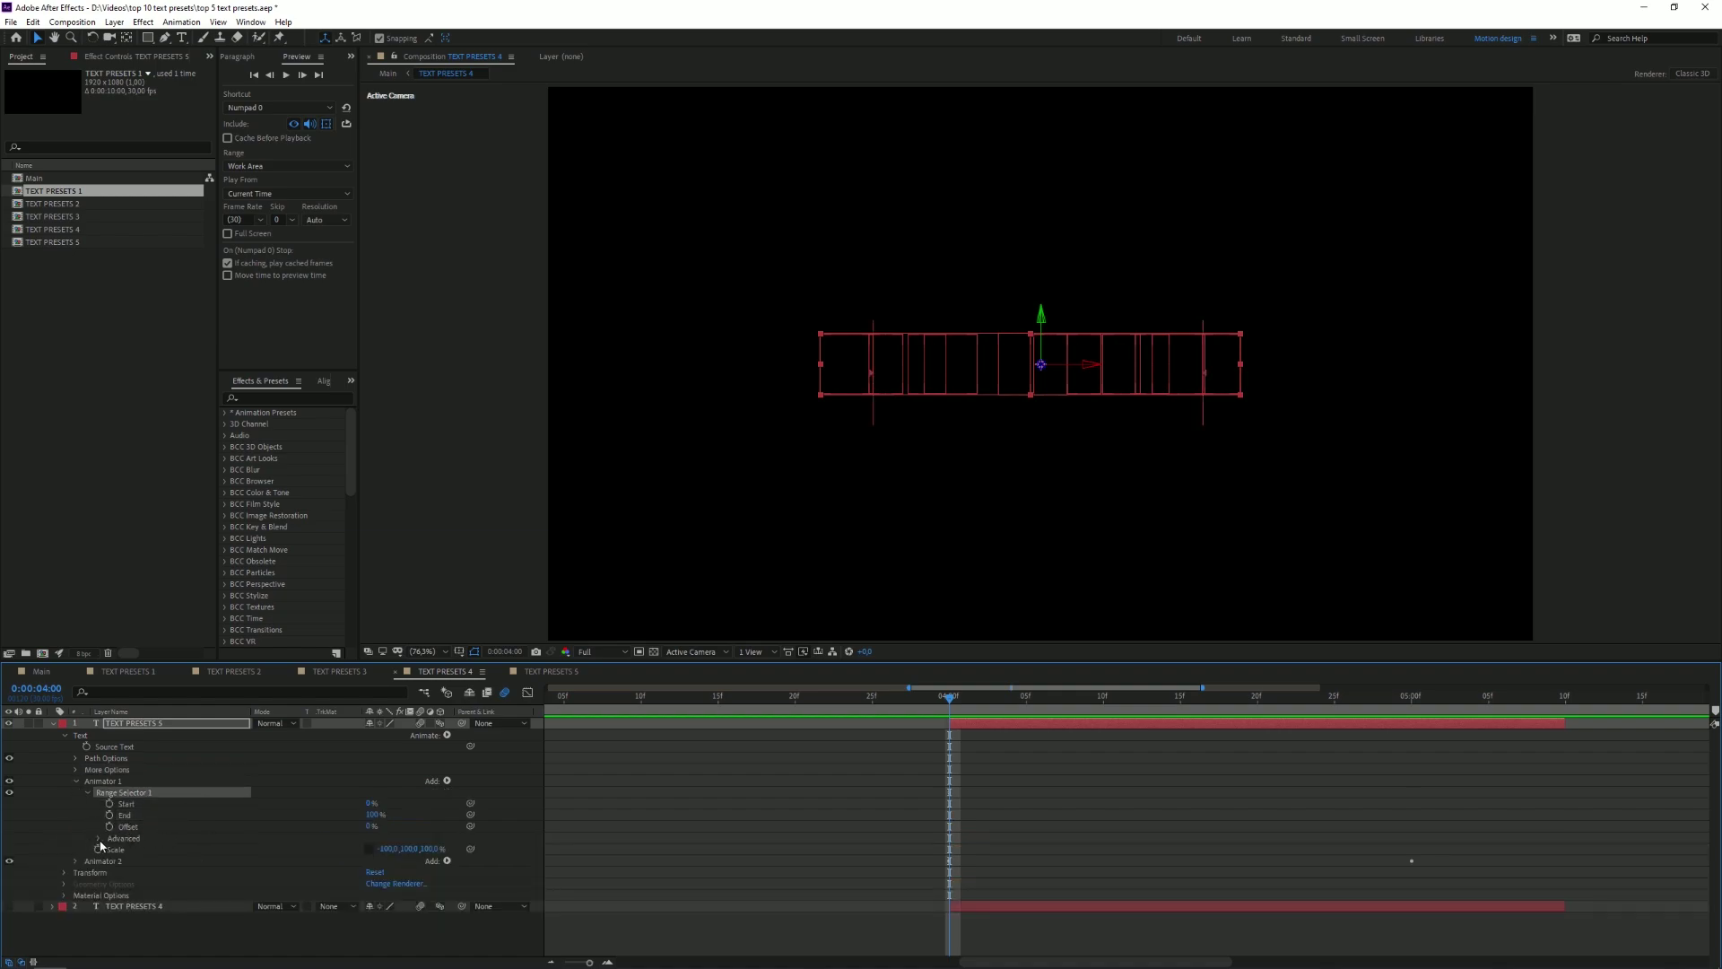
{"action": "left_click", "coordinate": [99, 838]}
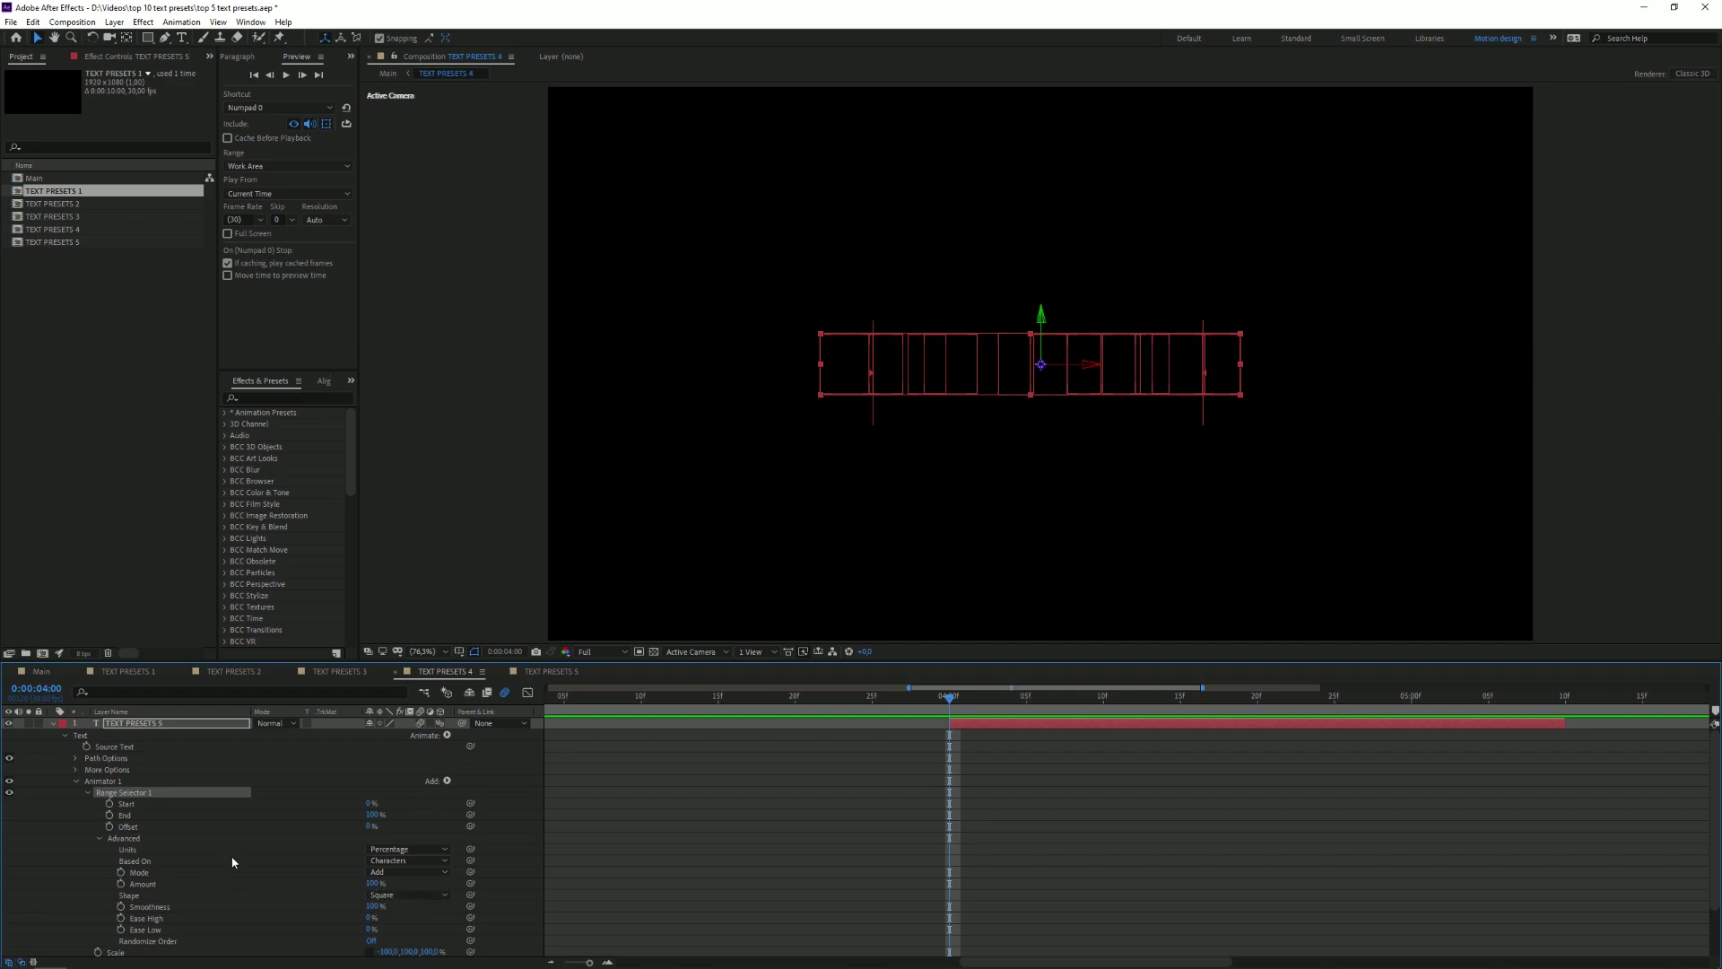
{"action": "left_click", "coordinate": [108, 826]}
Step: Raise Animator 1's range selector Offset to its maximum at 0:00:05:00
{"action": "key", "text": "shift+Page_Down"}
{"action": "key", "text": "shift+Page_Down"}
{"action": "key", "text": "shift+Page_Down"}
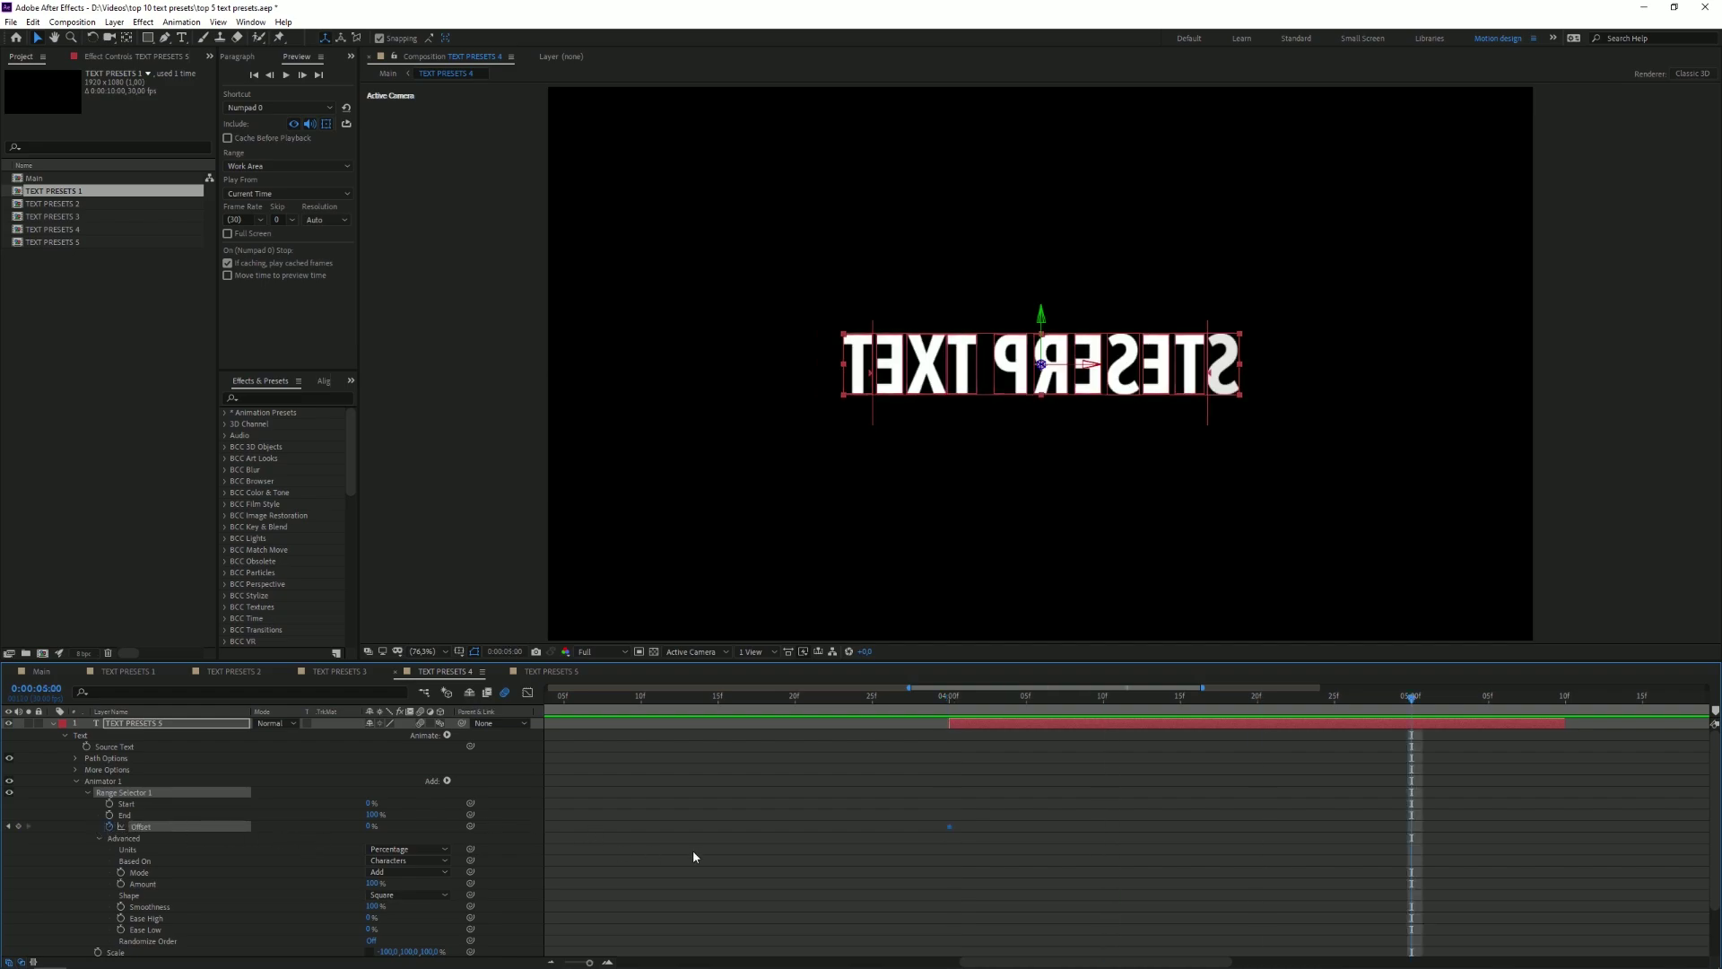
{"action": "left_click", "coordinate": [651, 857]}
{"action": "left_click_drag", "start_coordinate": [371, 826], "coordinate": [475, 827]}
Step: Play and scrub through the mirrored character-offset reveal between 0:00:04:00 and 0:00:05:00
{"action": "left_click_drag", "start_coordinate": [949, 704], "coordinate": [903, 704]}
{"action": "key", "text": "space"}
{"action": "left_click_drag", "start_coordinate": [1021, 704], "coordinate": [1301, 717]}
{"action": "left_click", "coordinate": [1290, 727]}
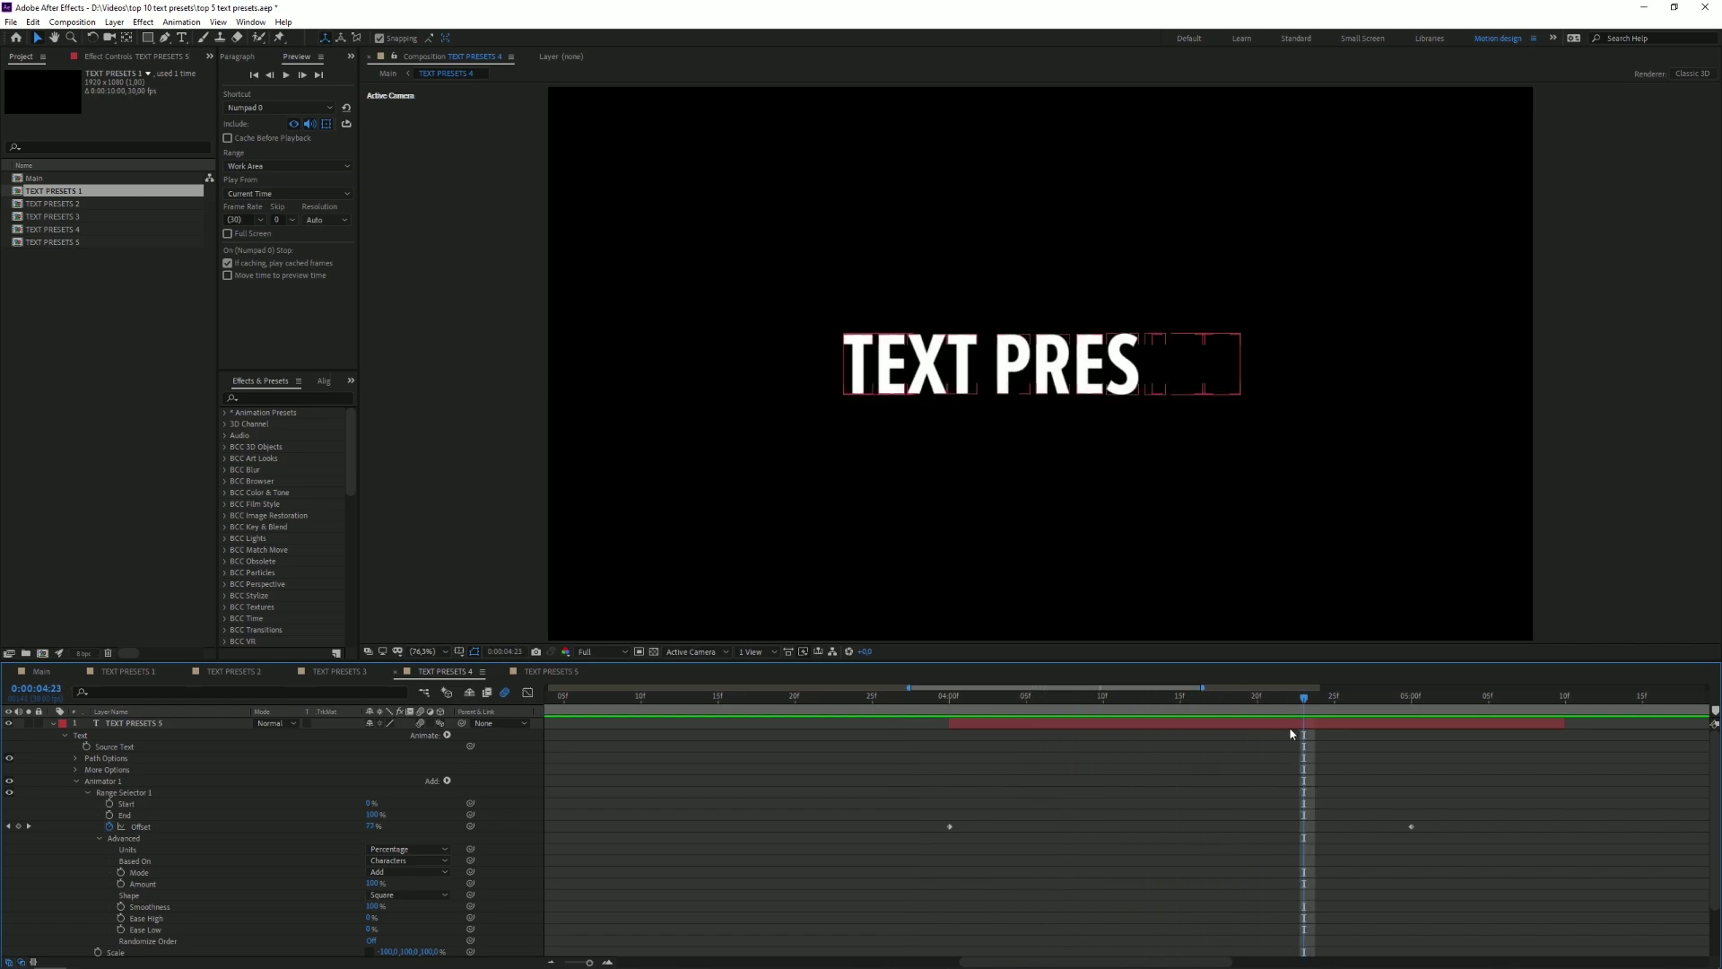
Step: Collapse the properties of all layers in the TEXT PRESETS 4 composition
{"action": "key", "text": "ctrl+a"}
{"action": "key", "text": "u"}
{"action": "key", "text": "u"}
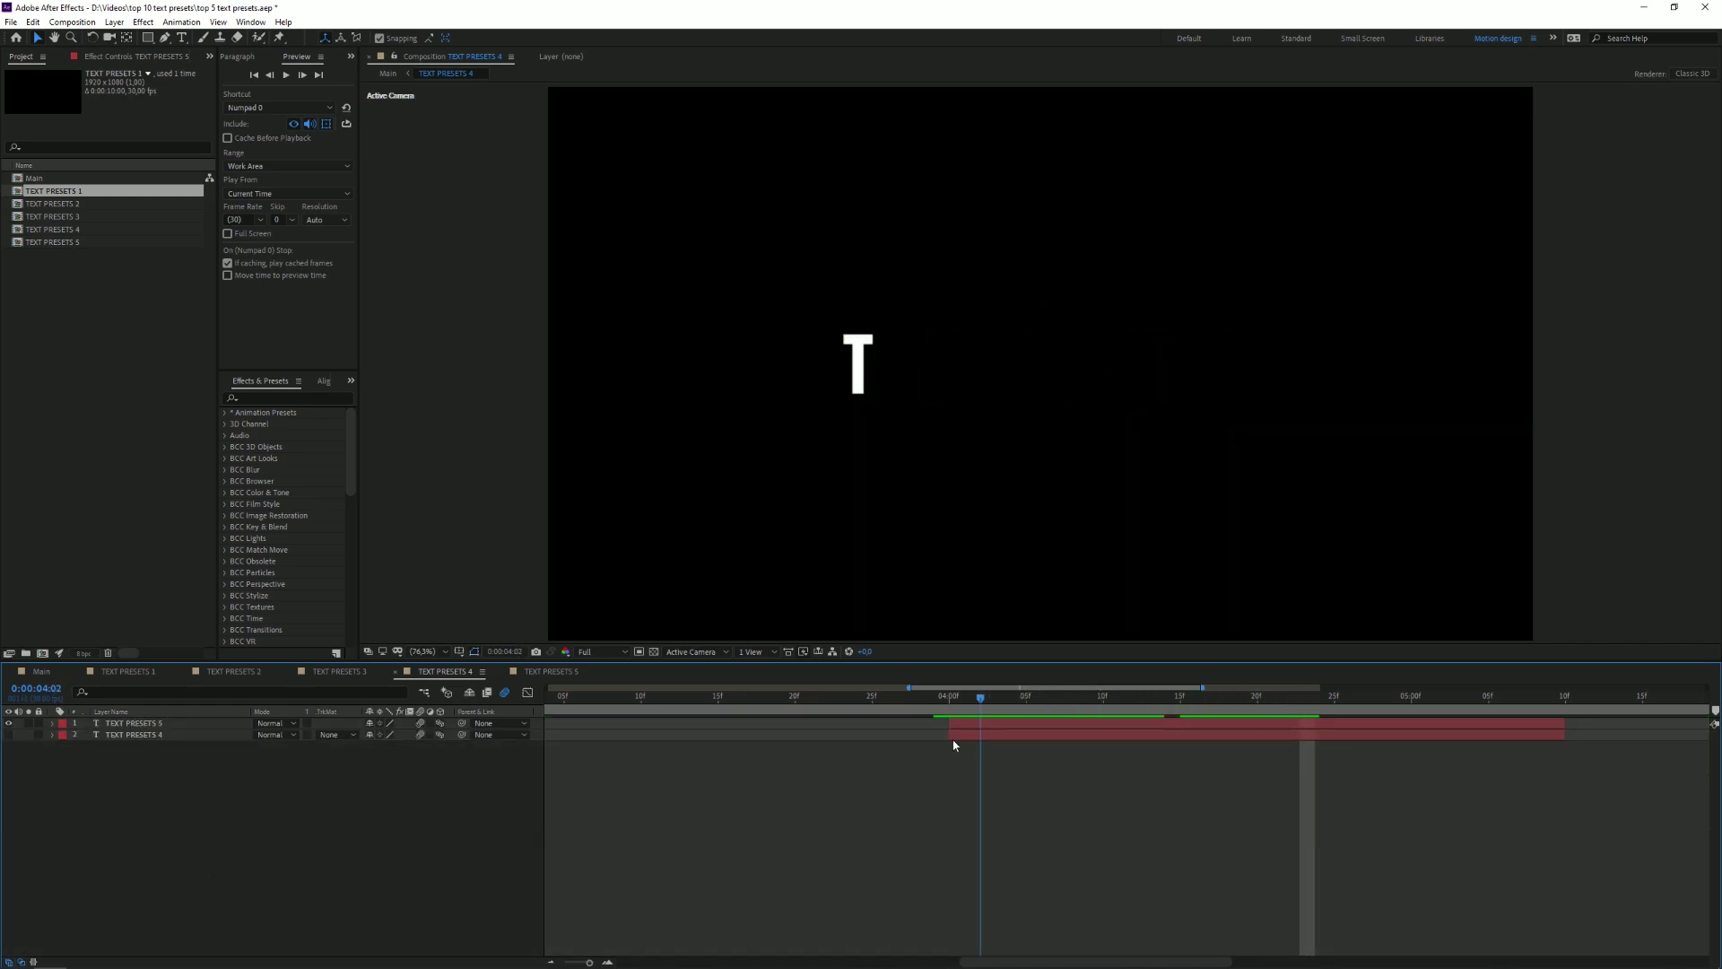
Step: Open the TEXT PRESETS 5 composition, move the current time to 0:00:05:10 and expand the TEXT PRESETS 6 layer
{"action": "left_click", "coordinate": [540, 673]}
{"action": "mouse_move", "coordinate": [1179, 715]}
{"action": "left_mouse_down"}
{"action": "mouse_move", "coordinate": [1308, 715]}
{"action": "mouse_move", "coordinate": [1165, 729]}
{"action": "left_mouse_up"}
{"action": "left_click", "coordinate": [53, 725]}
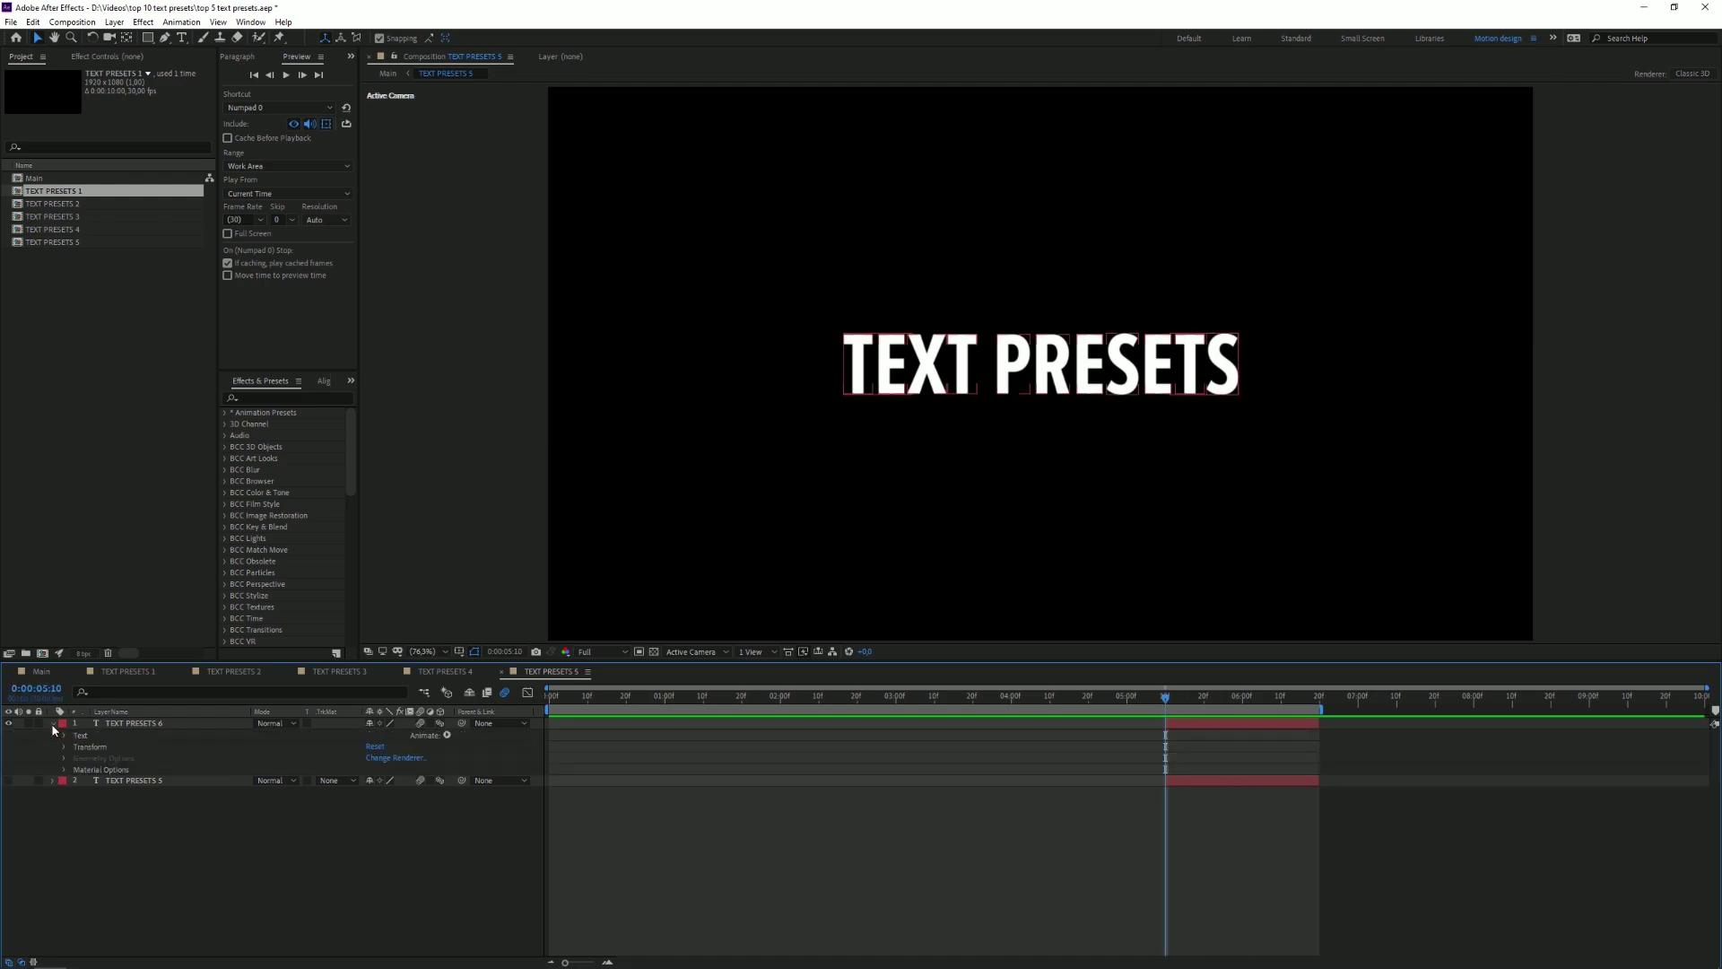
Step: Add a text animator to the TEXT PRESETS 6 layer with Opacity at 0%, and expand its range selector's advanced settings
{"action": "left_click", "coordinate": [447, 735]}
{"action": "left_click", "coordinate": [447, 735]}
{"action": "left_click", "coordinate": [446, 735]}
{"action": "left_click", "coordinate": [496, 557]}
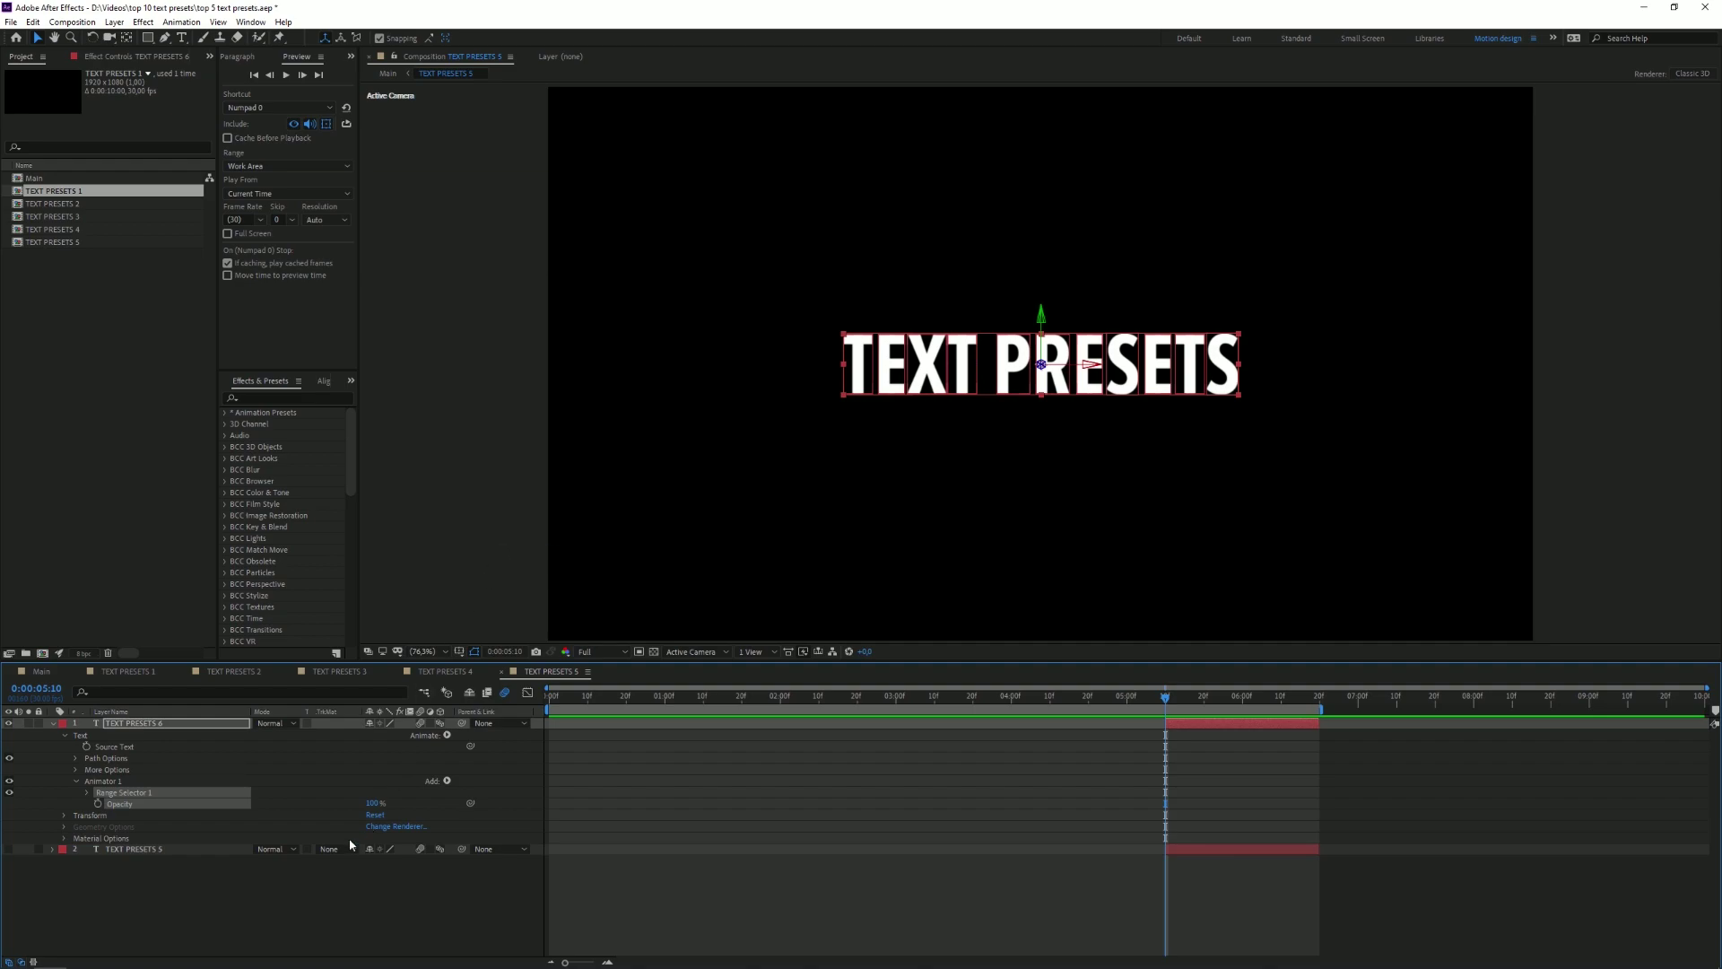
{"action": "left_click", "coordinate": [87, 792]}
{"action": "left_click", "coordinate": [130, 817]}
{"action": "left_click", "coordinate": [98, 838]}
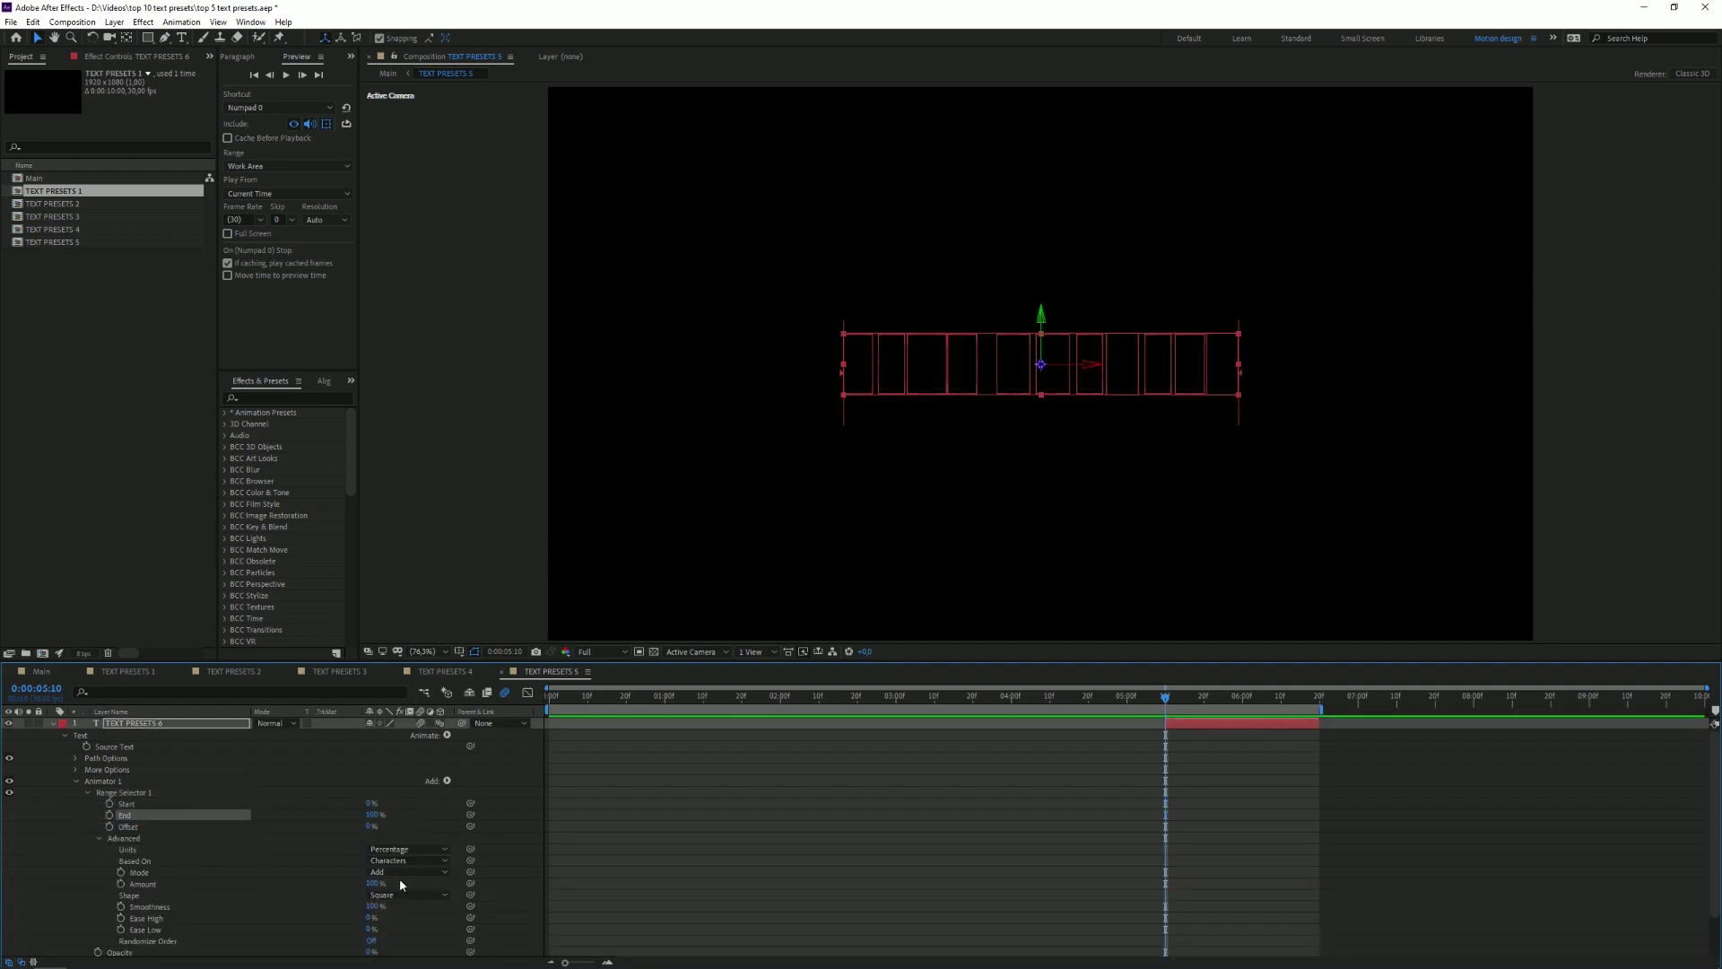
Step: Set the range selector's Shape to Ramp Up and its End to 0%
{"action": "left_click", "coordinate": [395, 895]}
{"action": "left_click", "coordinate": [405, 821]}
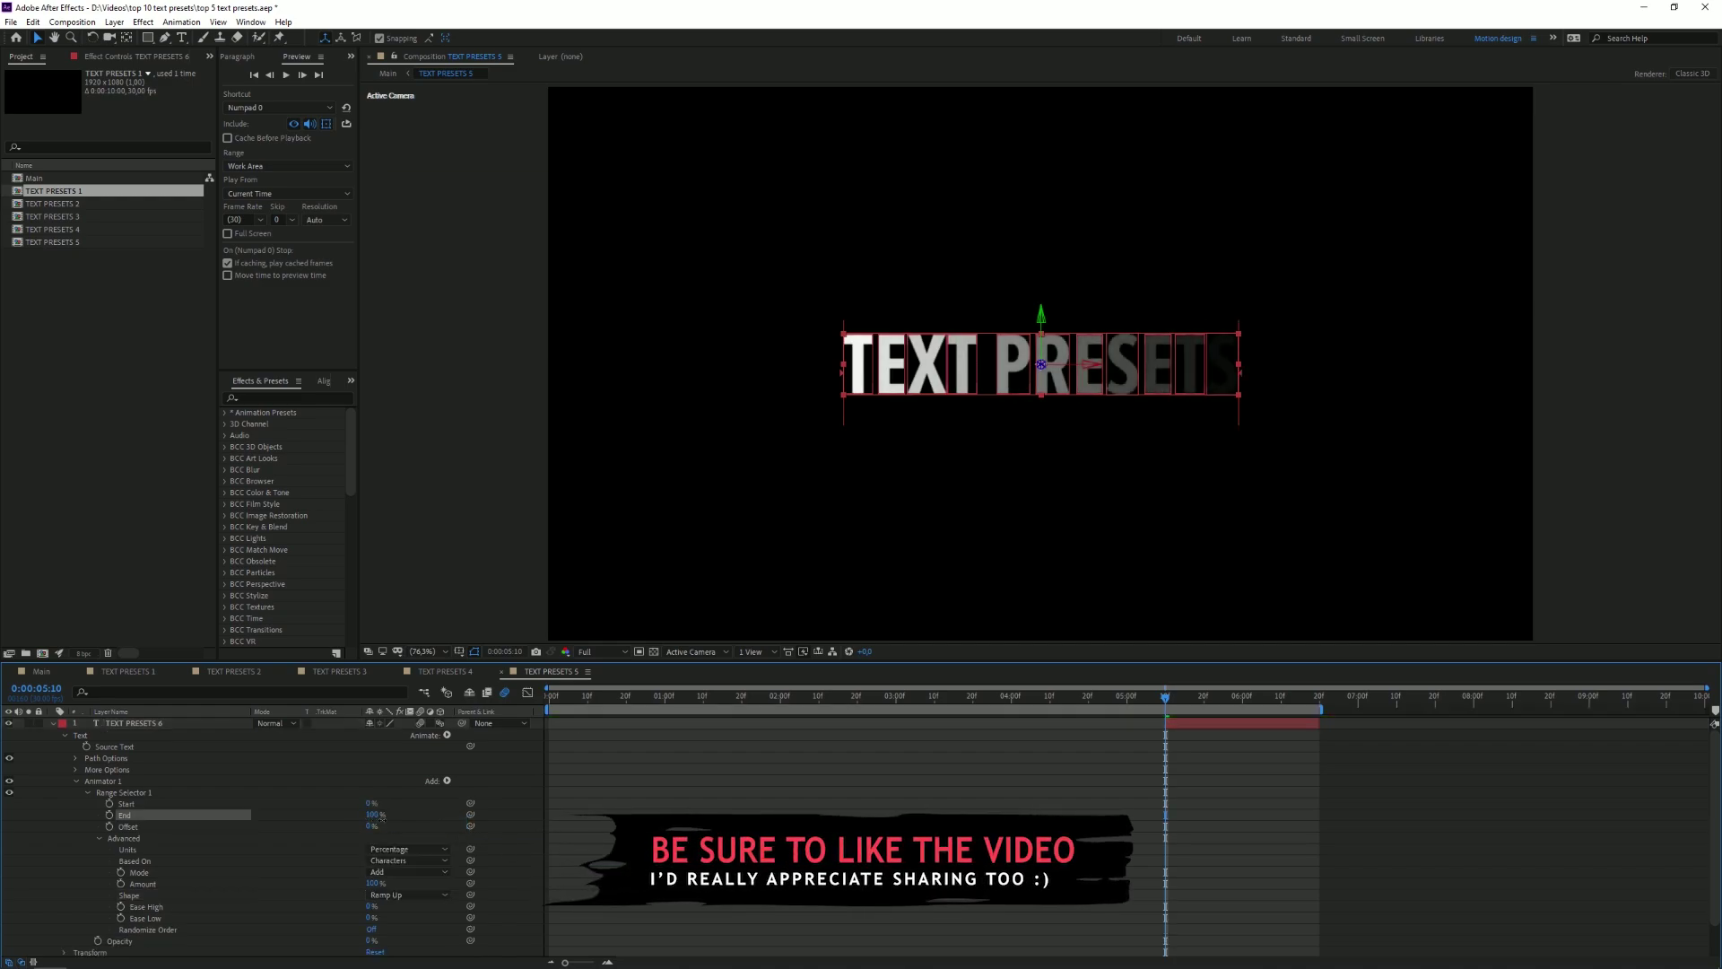
{"action": "left_click_drag", "start_coordinate": [392, 820], "coordinate": [544, 812]}
{"action": "key", "text": "F2"}
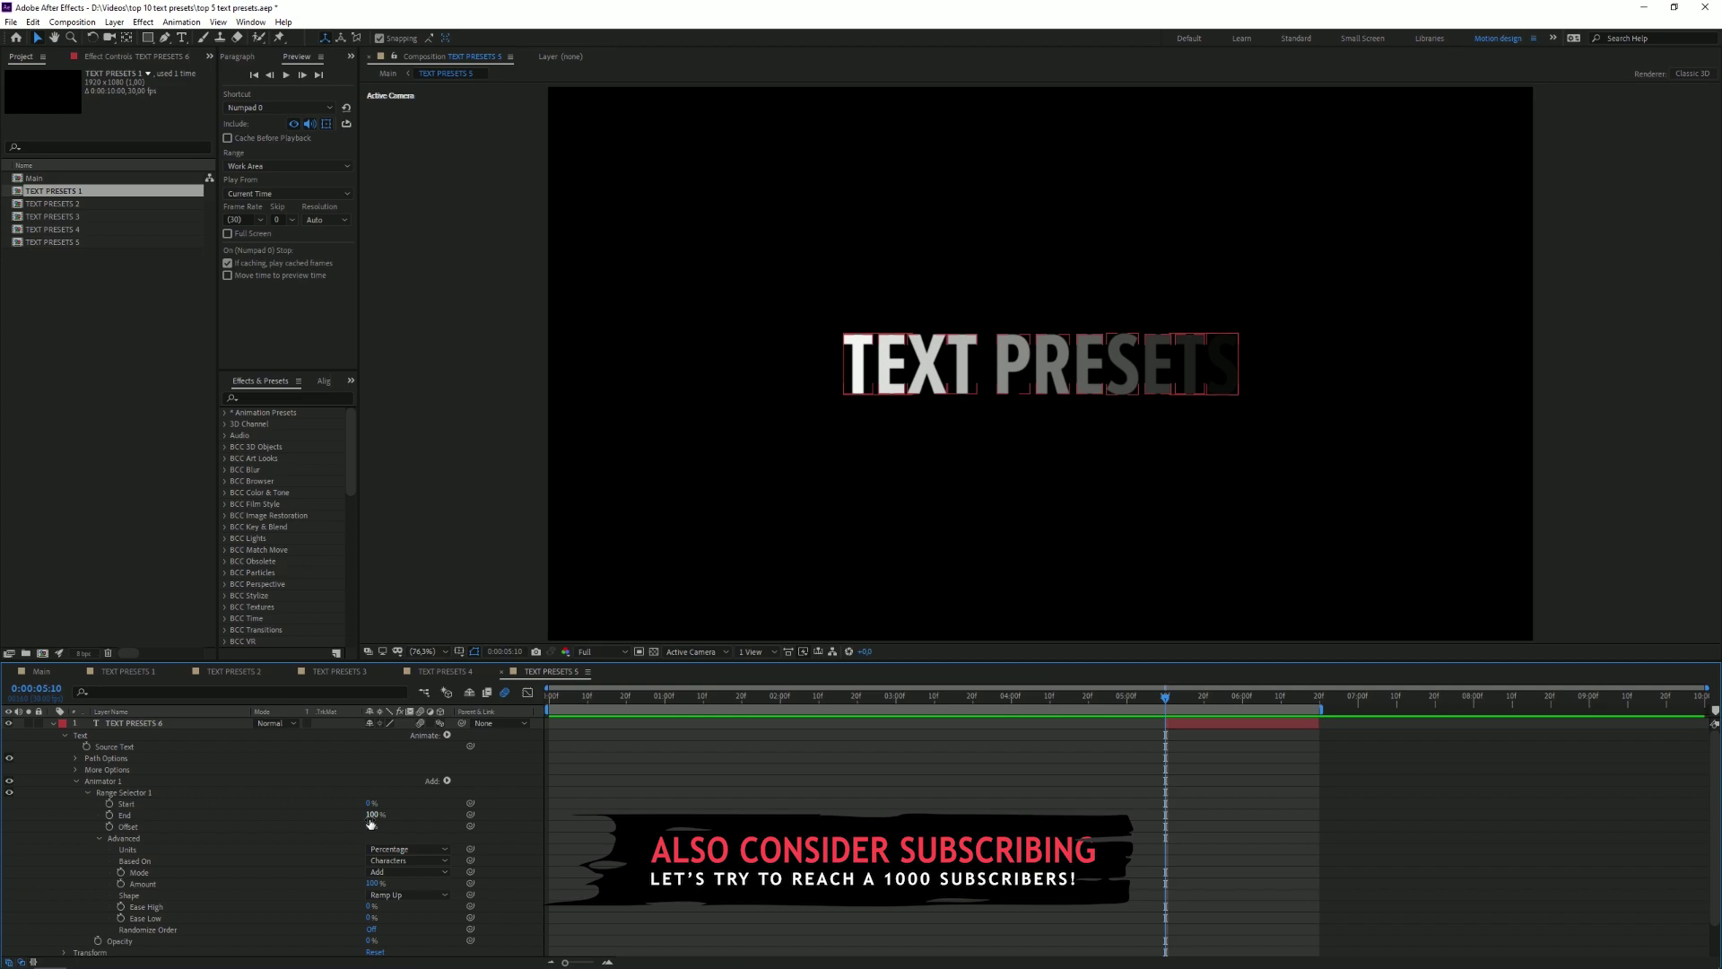
{"action": "left_click_drag", "start_coordinate": [370, 818], "coordinate": [296, 827]}
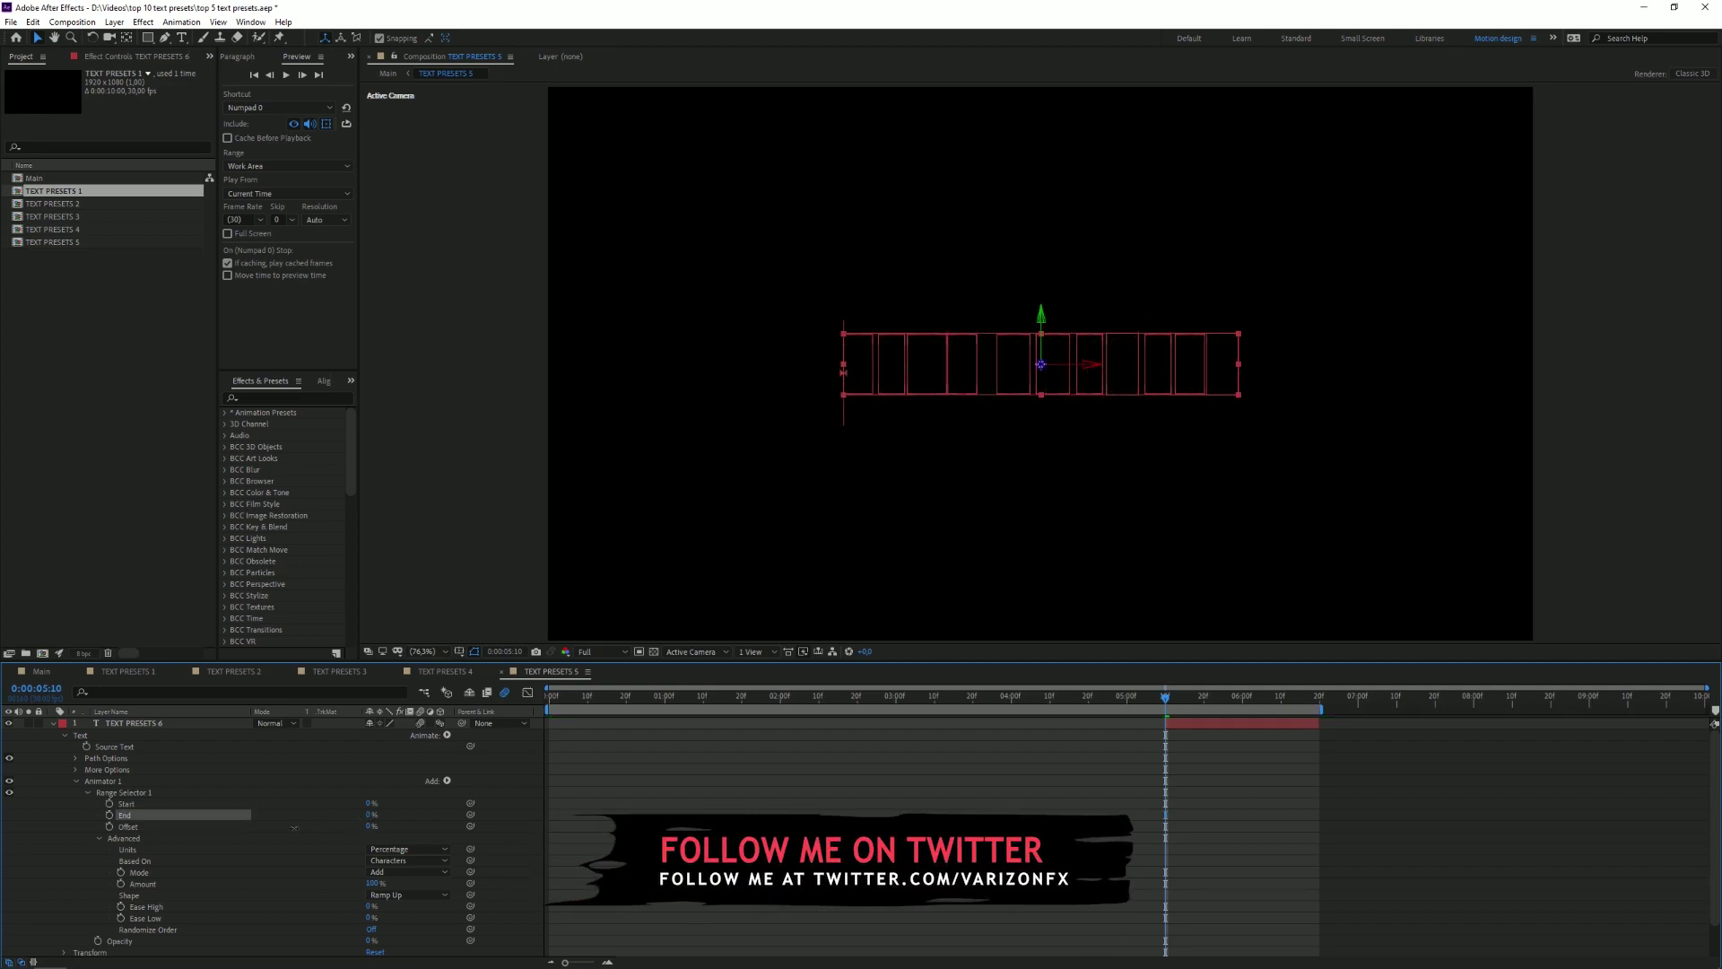
Step: Keyframe the range selector's Offset from 0% at 0:00:05:10 to a raised value at 0:00:06:10, and preview the fade-in
{"action": "left_click", "coordinate": [109, 826]}
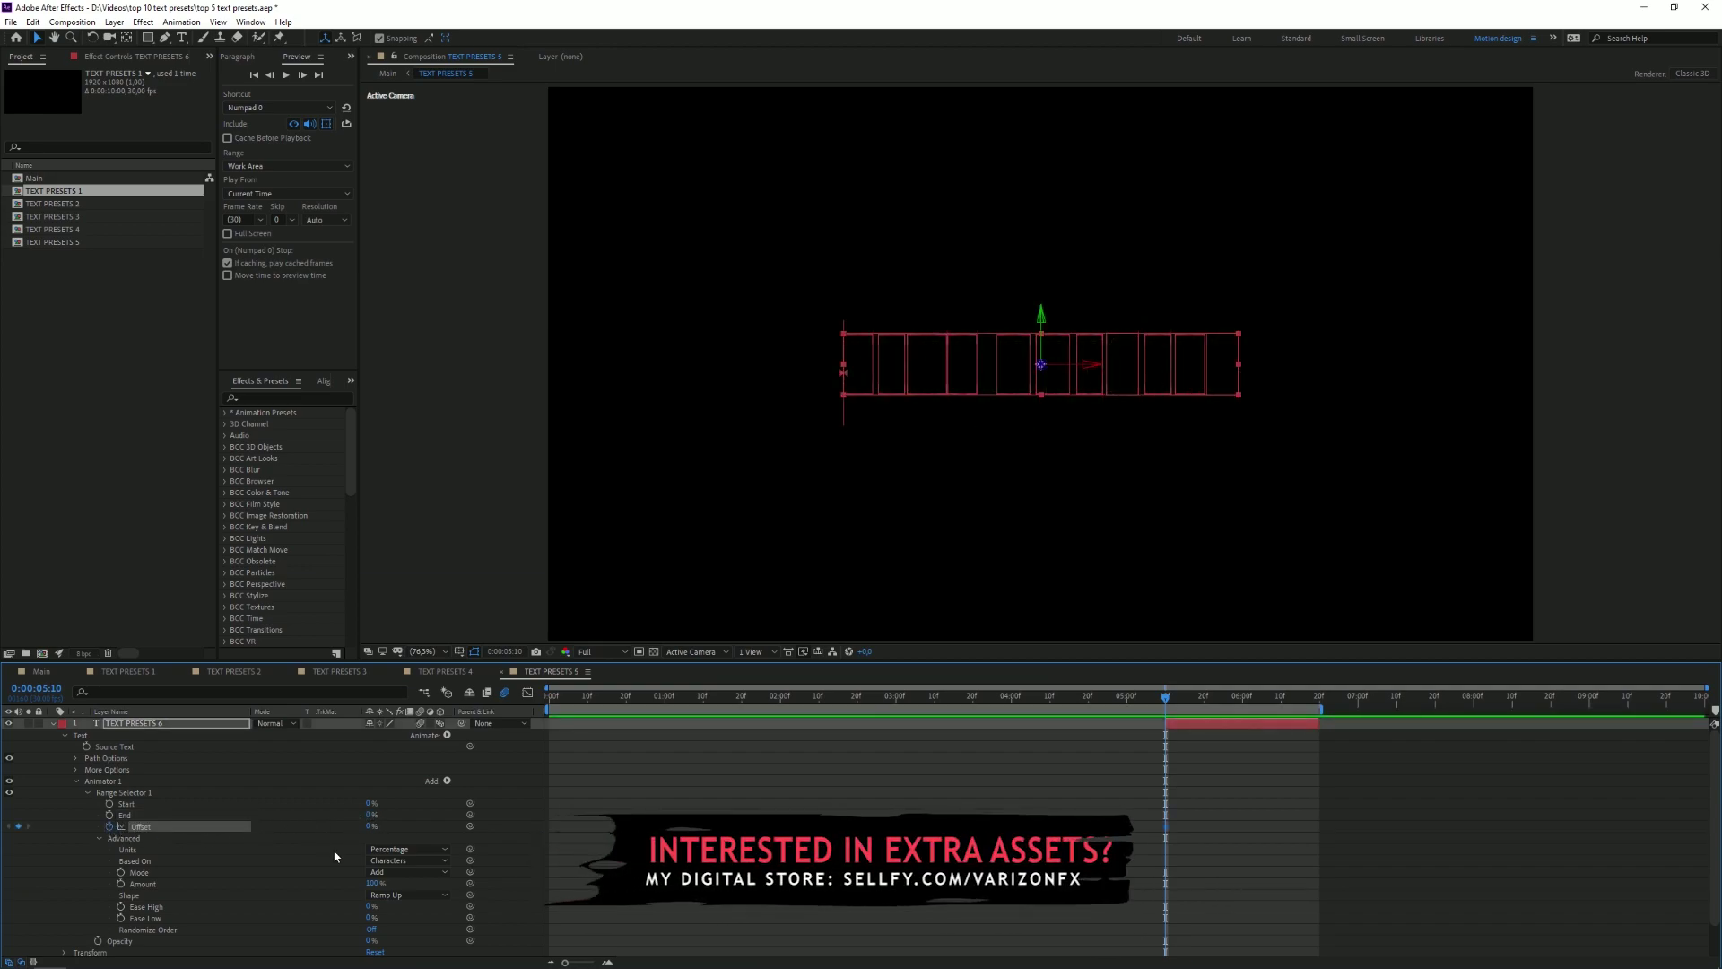
{"action": "key", "text": "shift+Page_Down"}
{"action": "key", "text": "shift+Page_Down"}
{"action": "key", "text": "shift+Page_Down"}
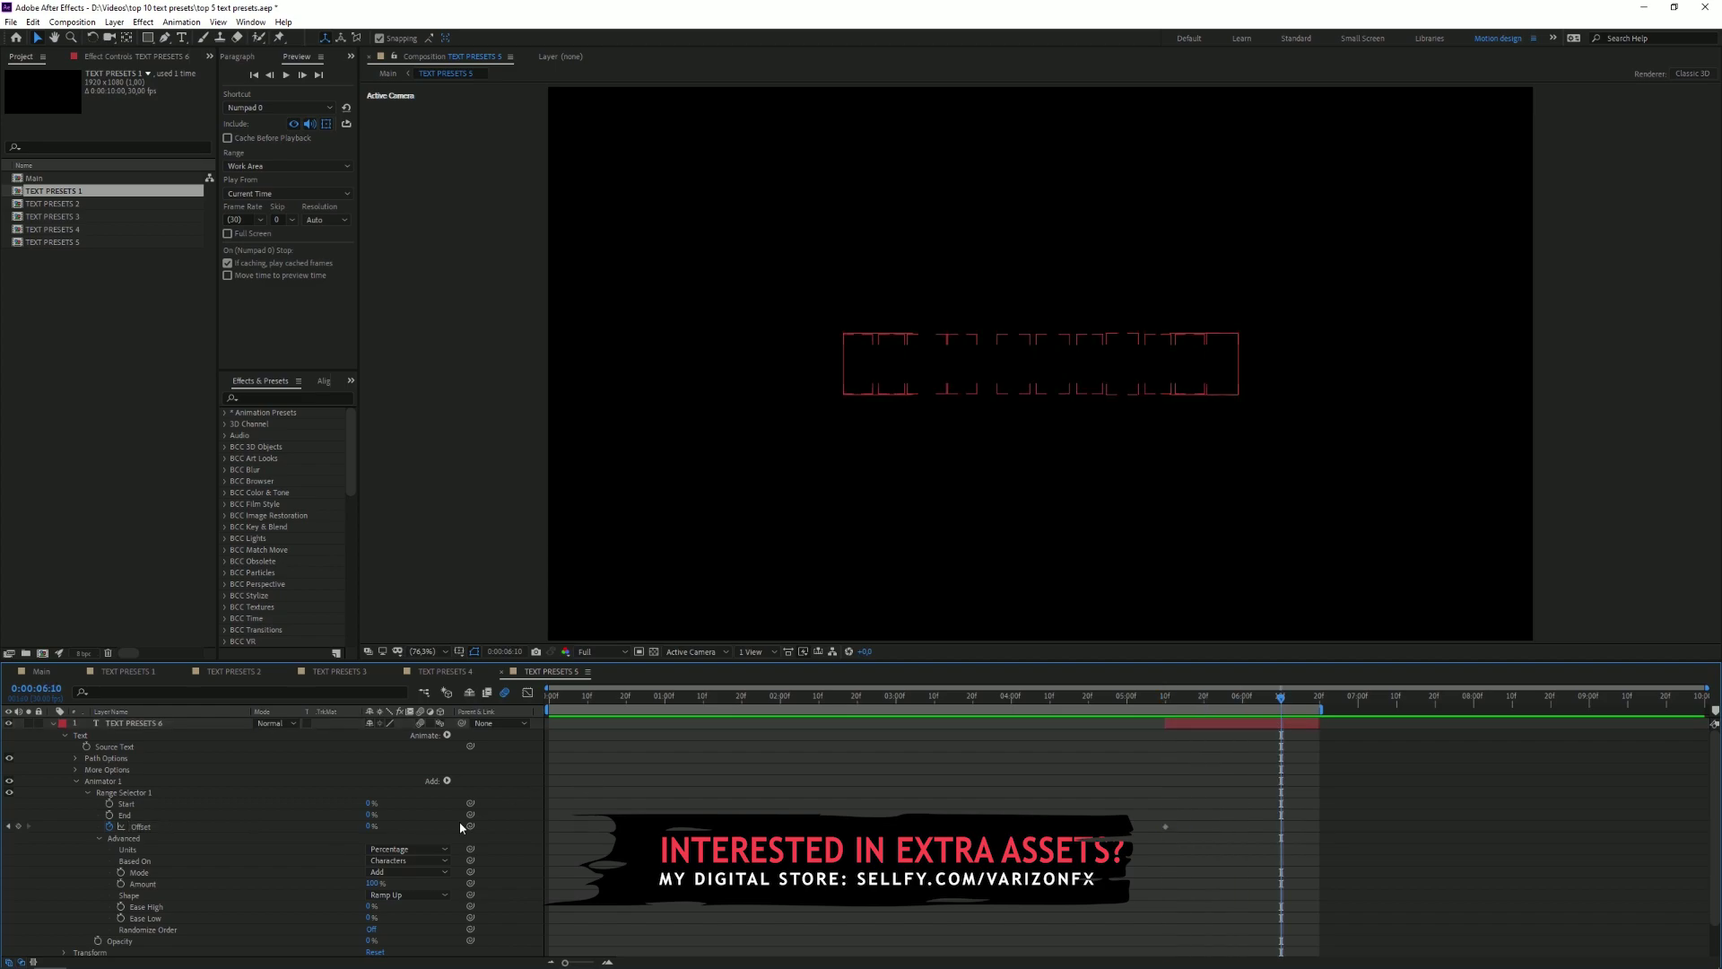
{"action": "left_click", "coordinate": [1158, 698]}
{"action": "key", "text": "space"}
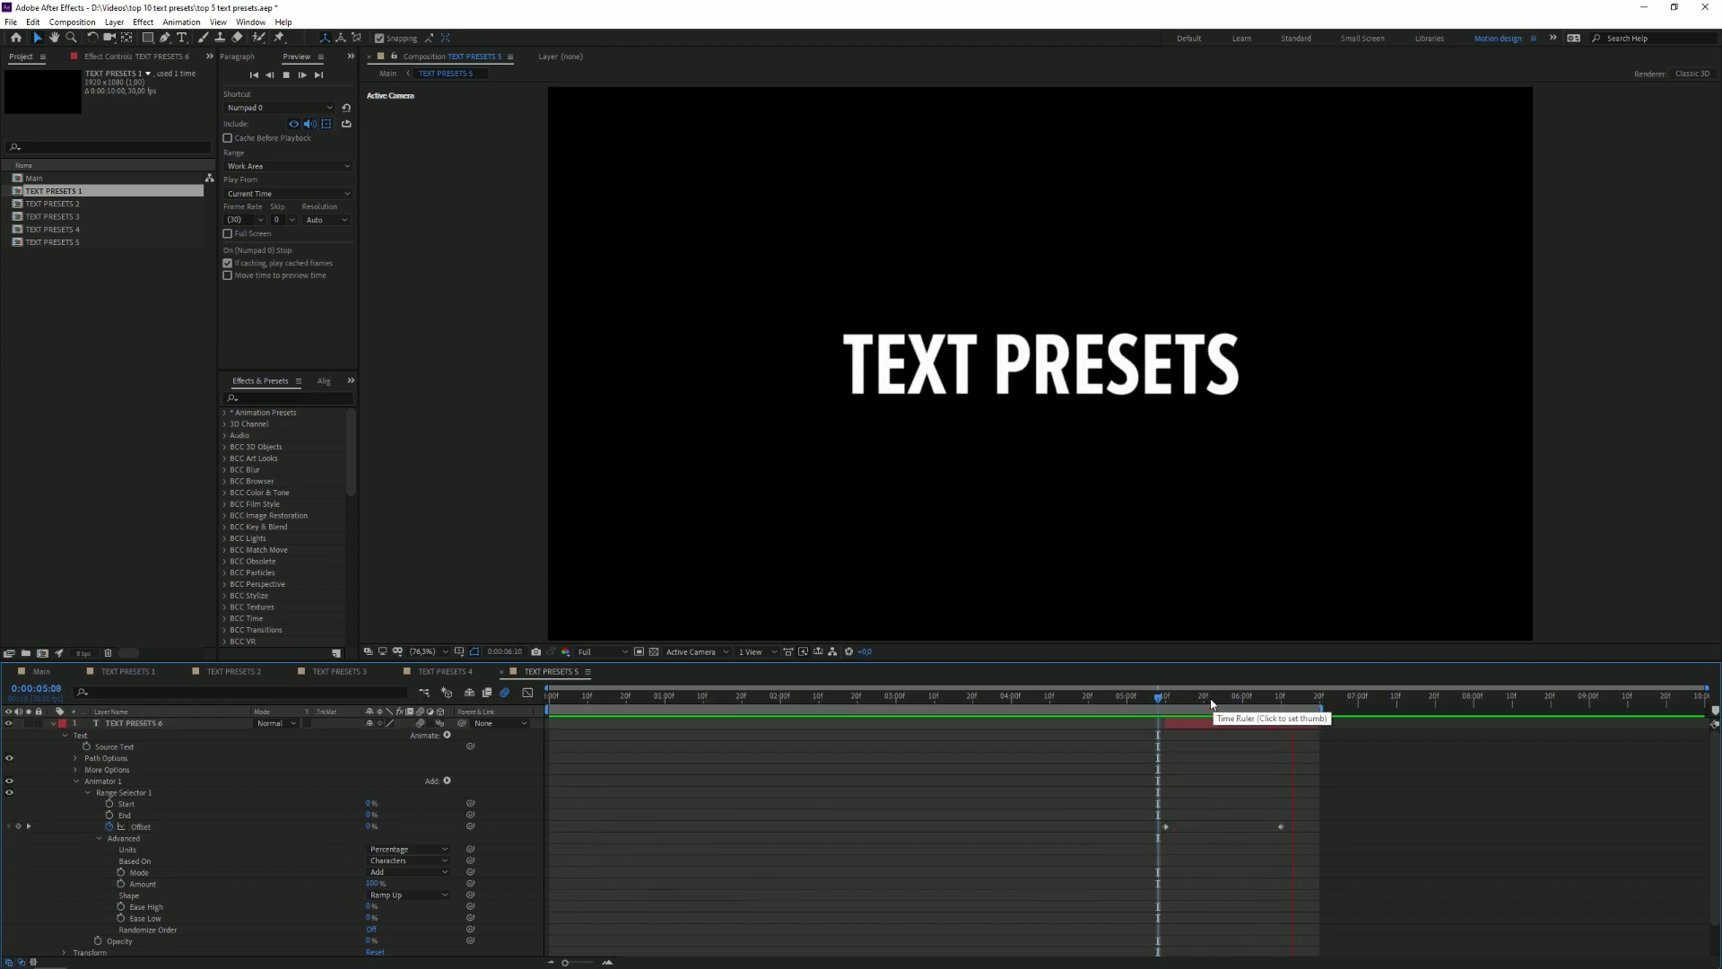